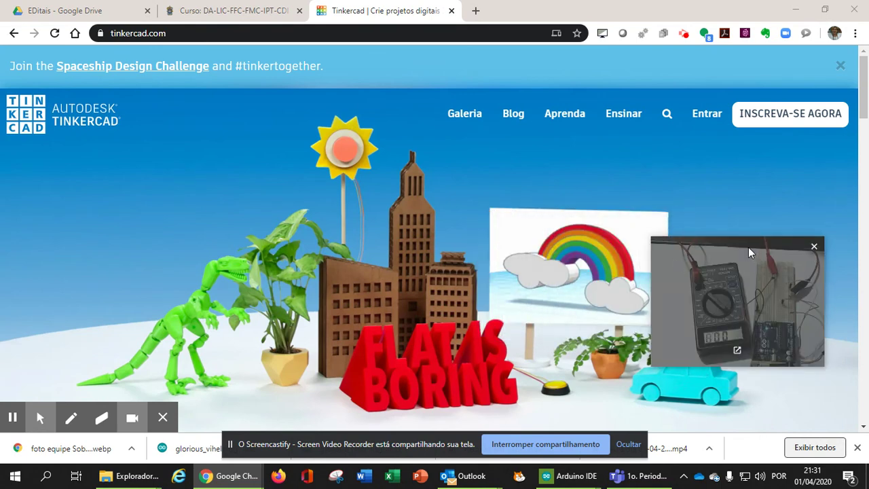
Sign in to Tinkercad with the account e-mail and saved password
{"action": "left_click_drag", "start_coordinate": [747, 251], "coordinate": [777, 313]}
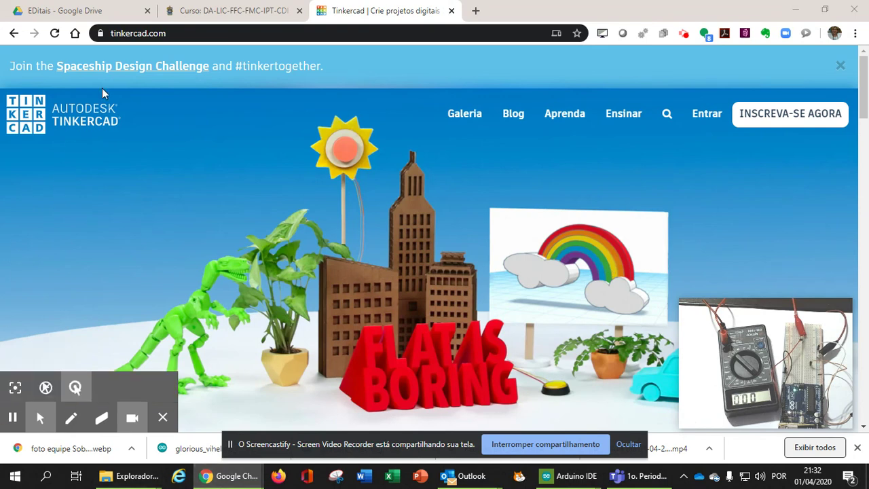
{"action": "left_click", "coordinate": [191, 30]}
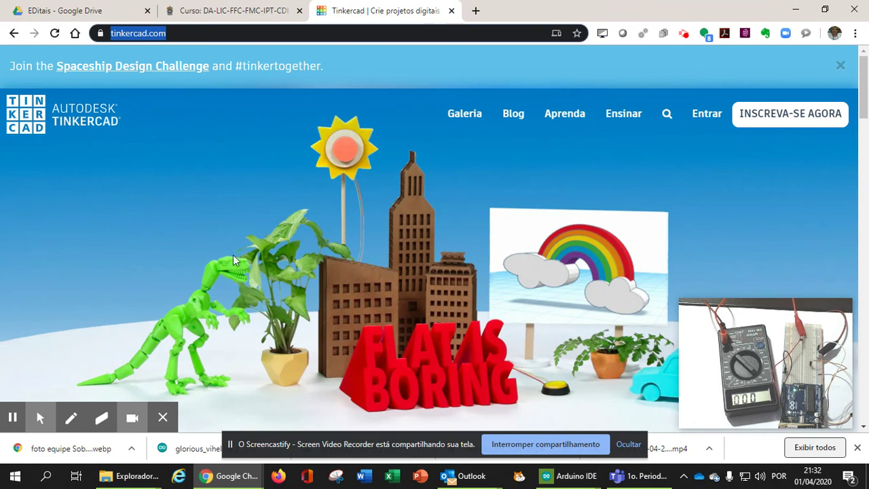
{"action": "left_click", "coordinate": [708, 116]}
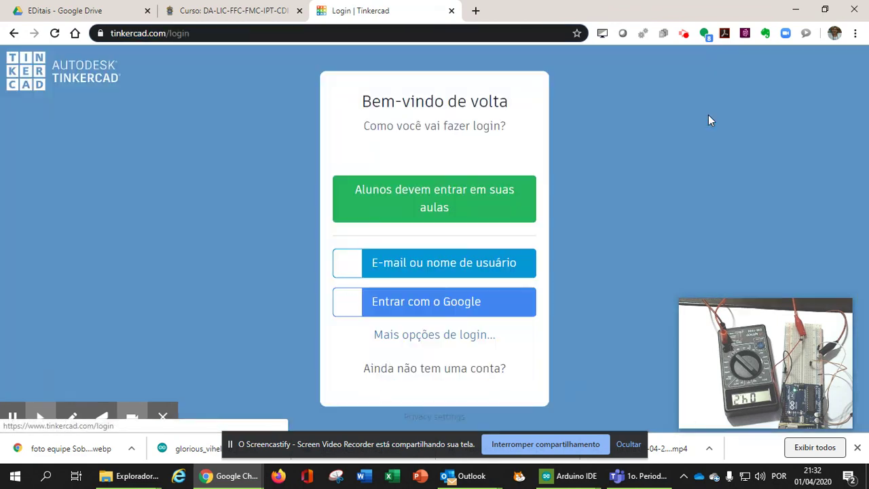
{"action": "left_click", "coordinate": [454, 274]}
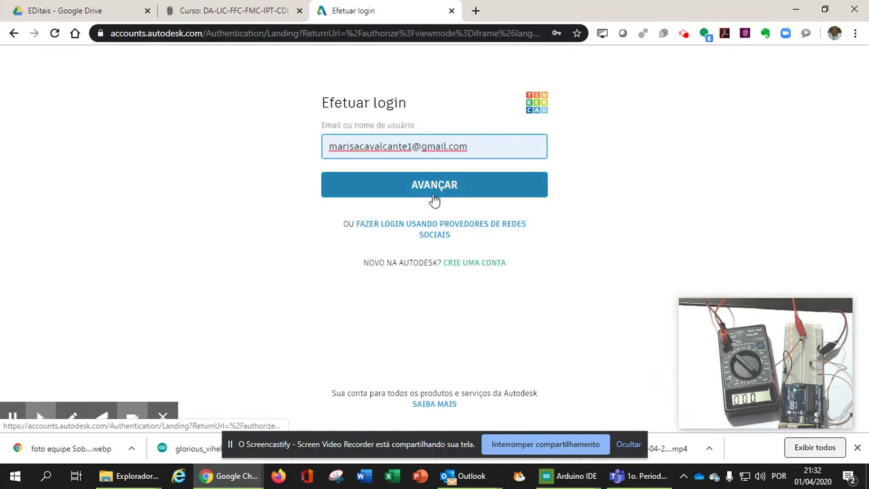
{"action": "left_click", "coordinate": [434, 190]}
{"action": "left_click", "coordinate": [445, 248]}
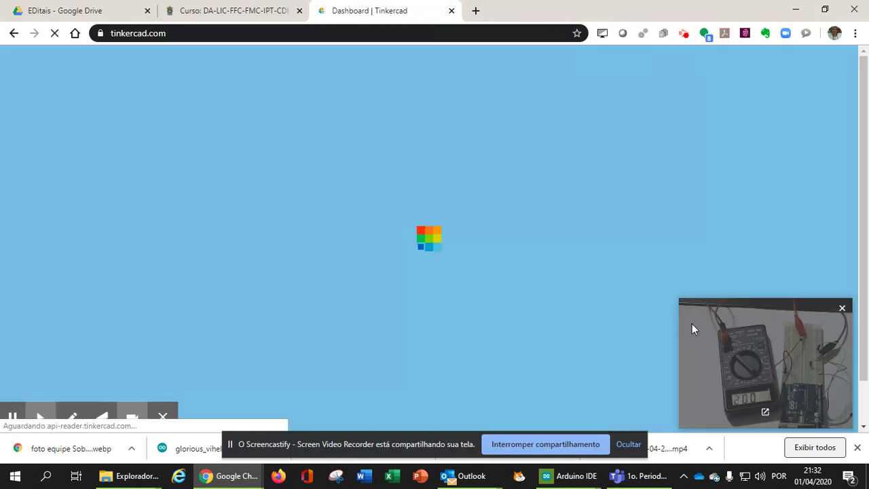
{"action": "left_click_drag", "start_coordinate": [692, 323], "coordinate": [702, 361]}
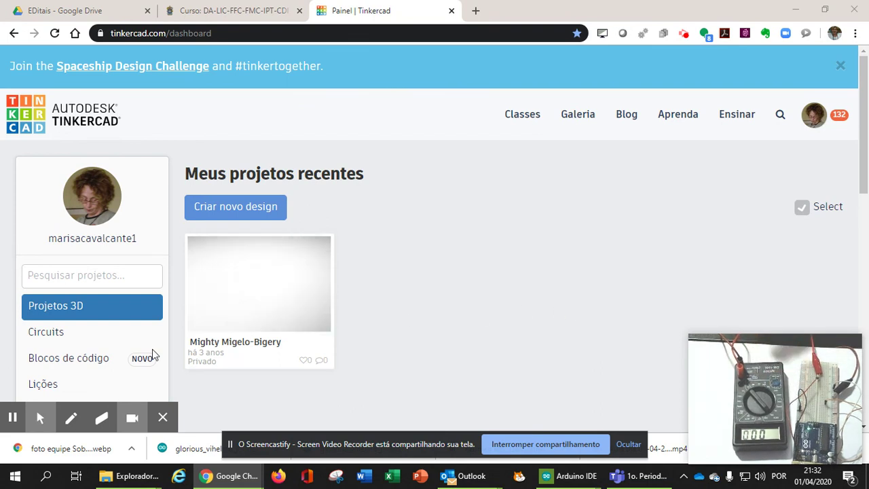
Start a new blank circuit and drag an Arduino Uno R3 from the Básico parts onto the canvas
{"action": "left_click", "coordinate": [72, 340]}
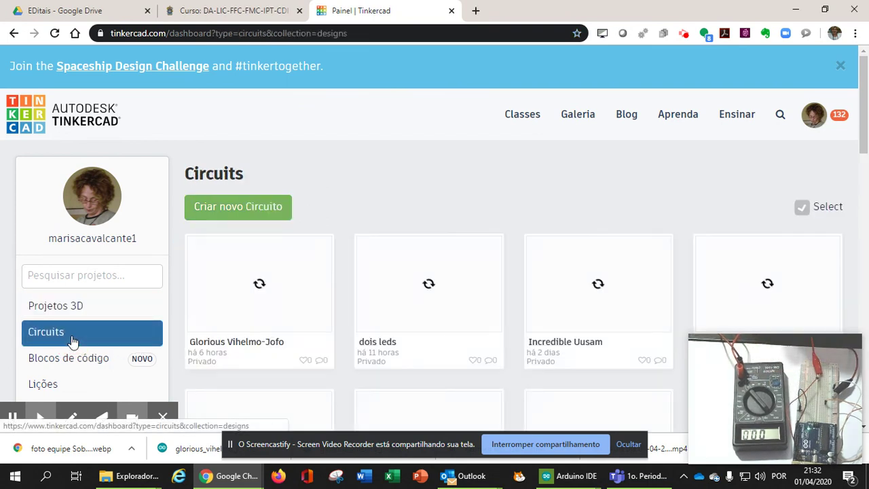
{"action": "left_click", "coordinate": [247, 214]}
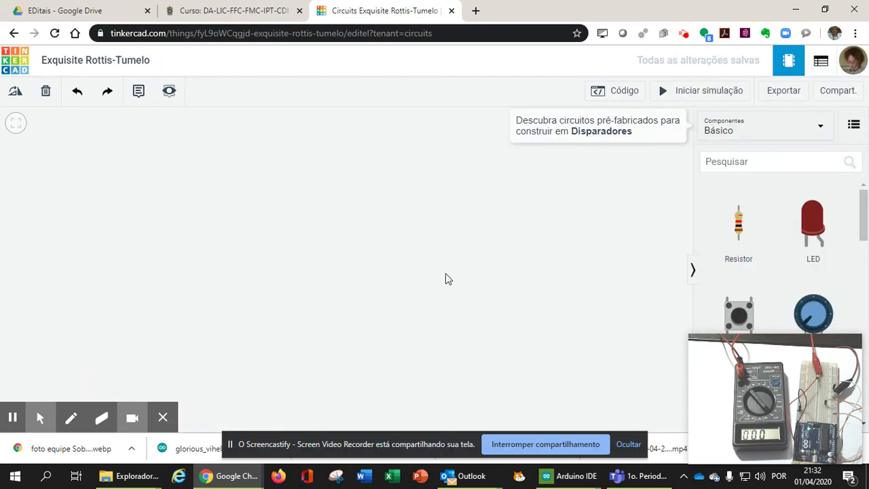
{"action": "mouse_move", "coordinate": [801, 349]}
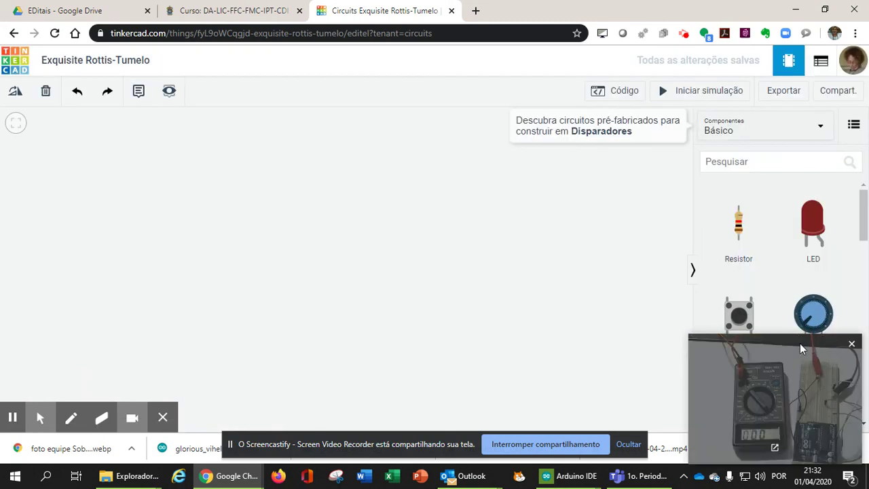
{"action": "left_click_drag", "start_coordinate": [799, 350], "coordinate": [799, 438]}
{"action": "left_click_drag", "start_coordinate": [867, 213], "coordinate": [866, 283]}
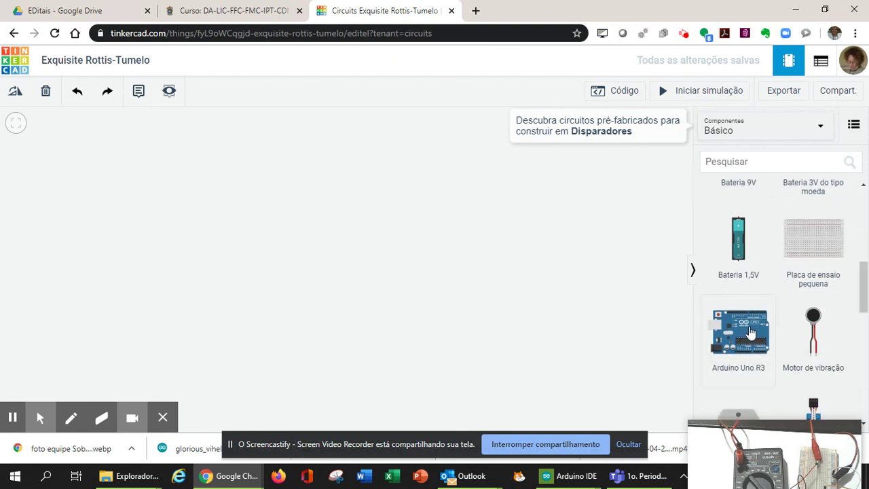
{"action": "left_click_drag", "start_coordinate": [742, 338], "coordinate": [274, 256]}
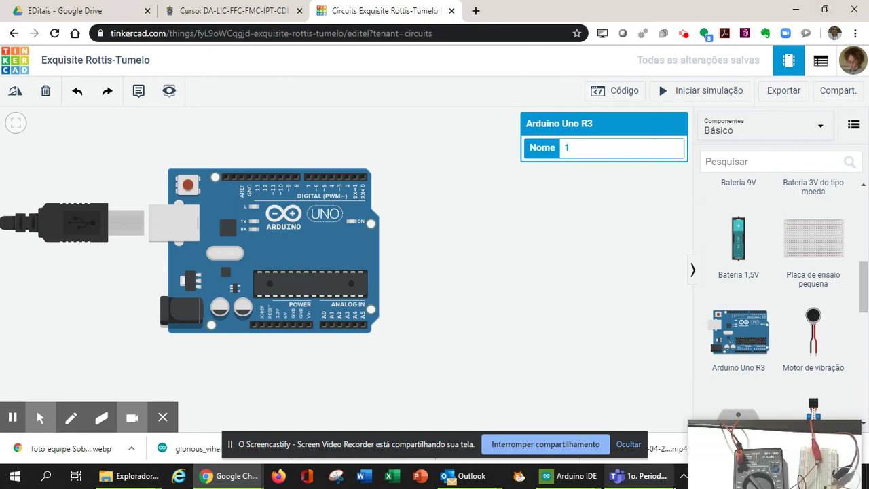
{"action": "right_click", "coordinate": [685, 477]}
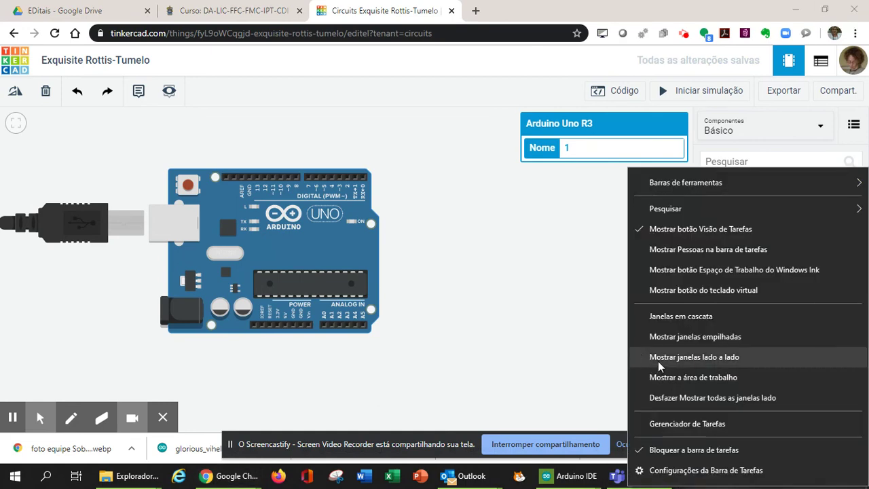
Tile the windows and close Arduino IDE, Teams, Outlook, the meeting reminder and the Microsoft sign-in window
{"action": "left_click", "coordinate": [658, 360]}
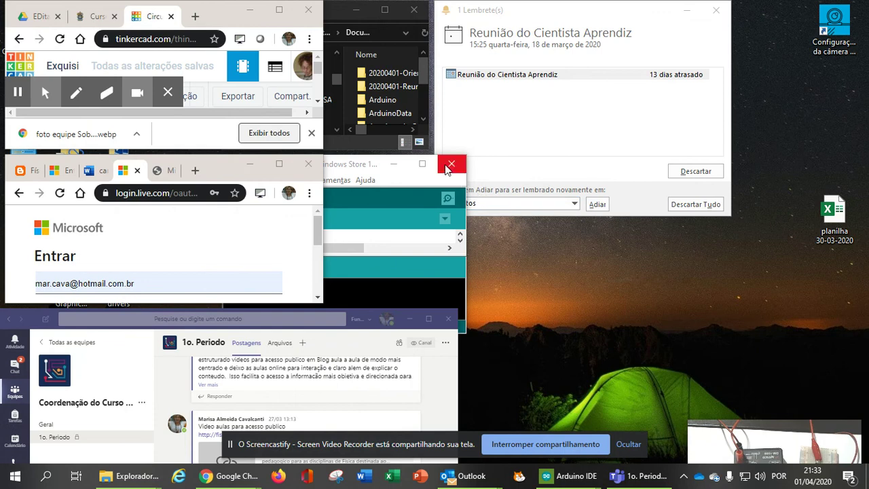
{"action": "left_click", "coordinate": [452, 165]}
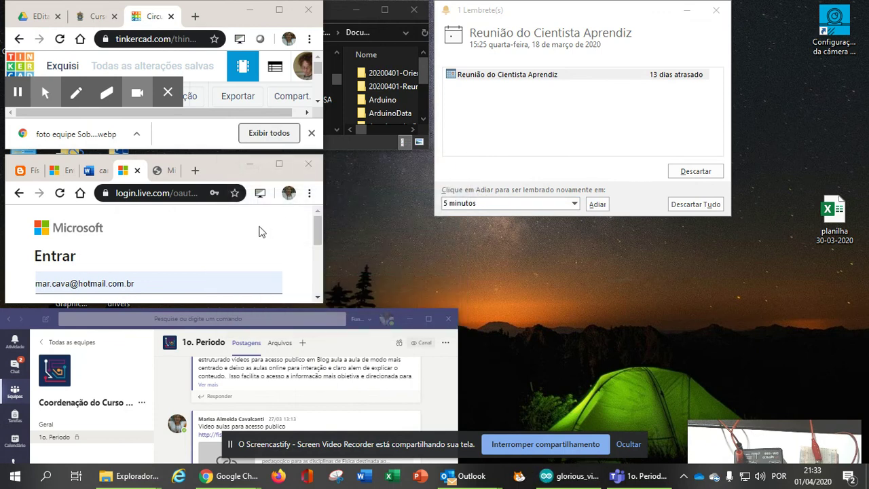
{"action": "left_click", "coordinate": [448, 319]}
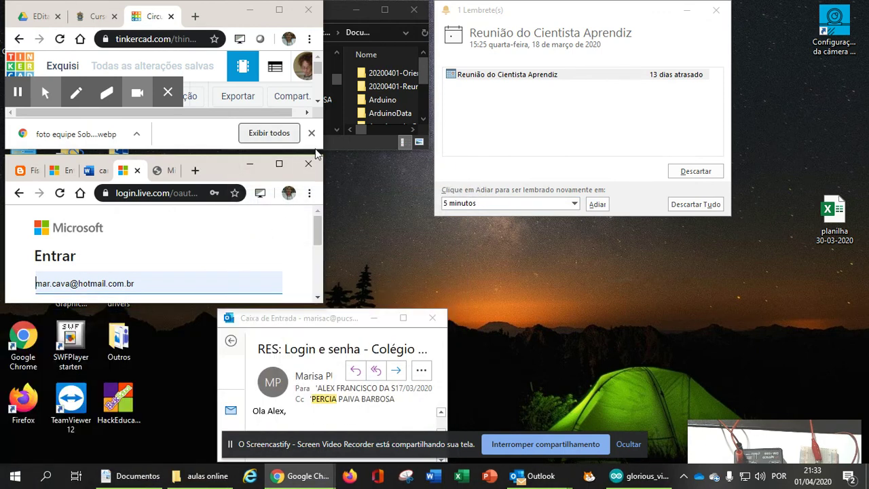
{"action": "left_click", "coordinate": [432, 318]}
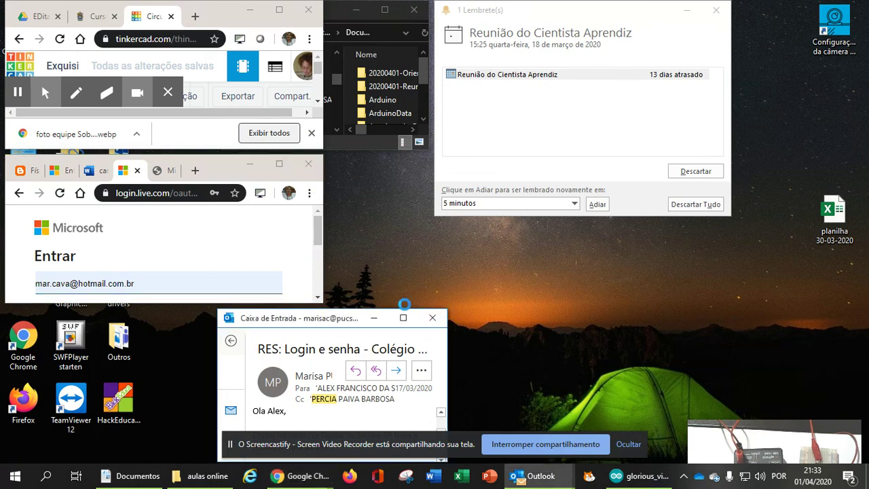
{"action": "left_click", "coordinate": [723, 10]}
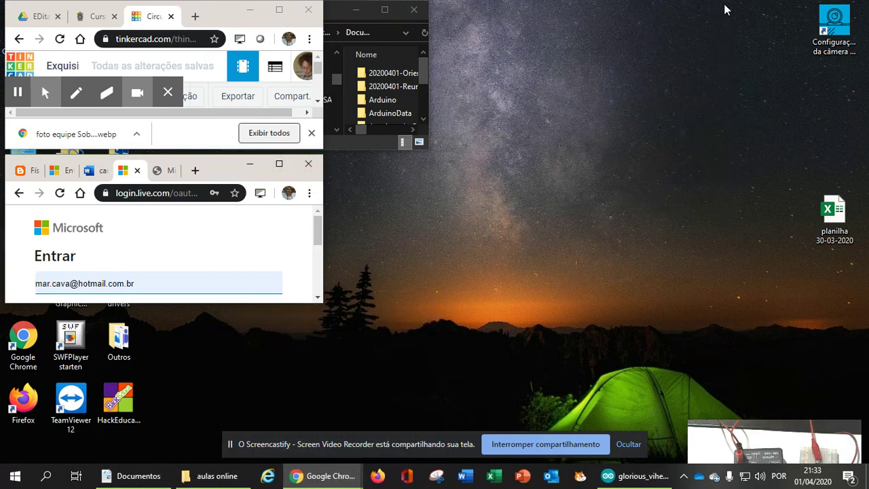
{"action": "left_click_drag", "start_coordinate": [214, 176], "coordinate": [662, 31]}
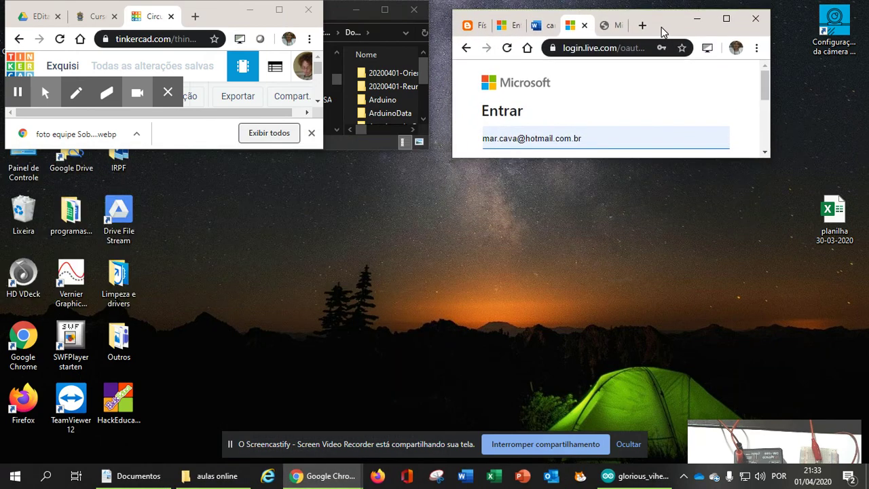
{"action": "left_click", "coordinate": [759, 23]}
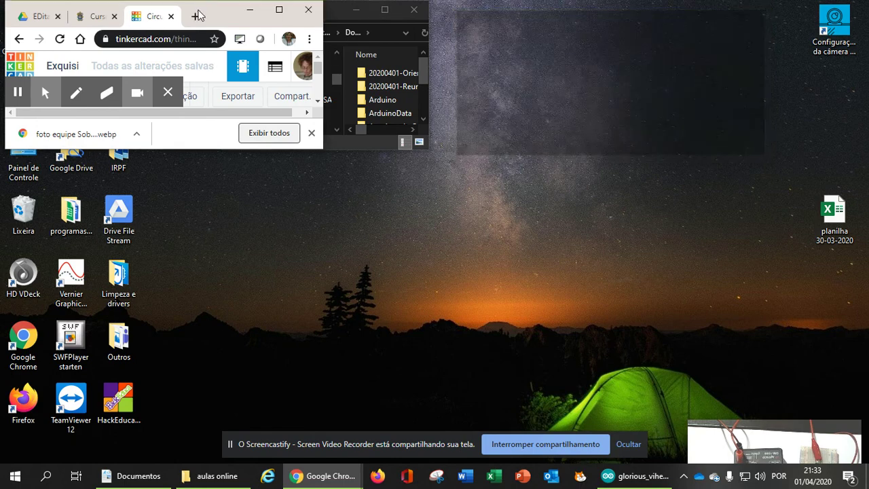
Move the Tinkercad window to the right, enlarge it, and hide the parts panel to show the whole board
{"action": "left_click_drag", "start_coordinate": [230, 17], "coordinate": [724, 18]}
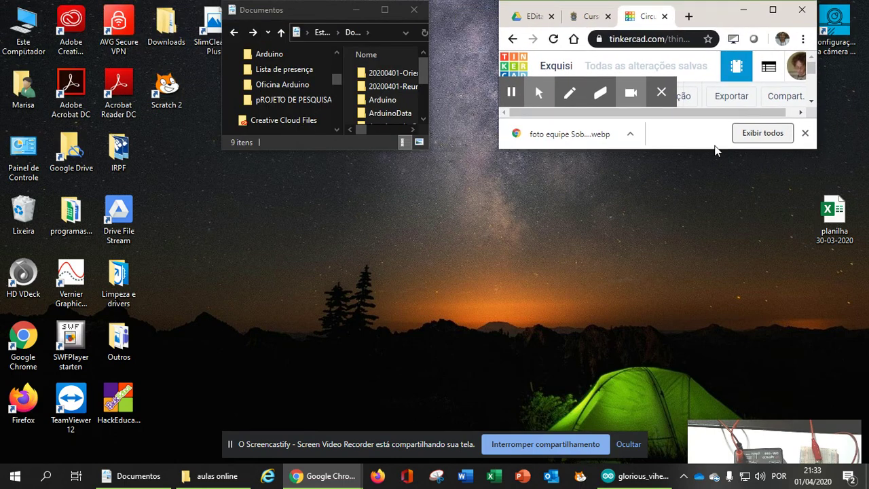
{"action": "left_click_drag", "start_coordinate": [703, 149], "coordinate": [703, 427]}
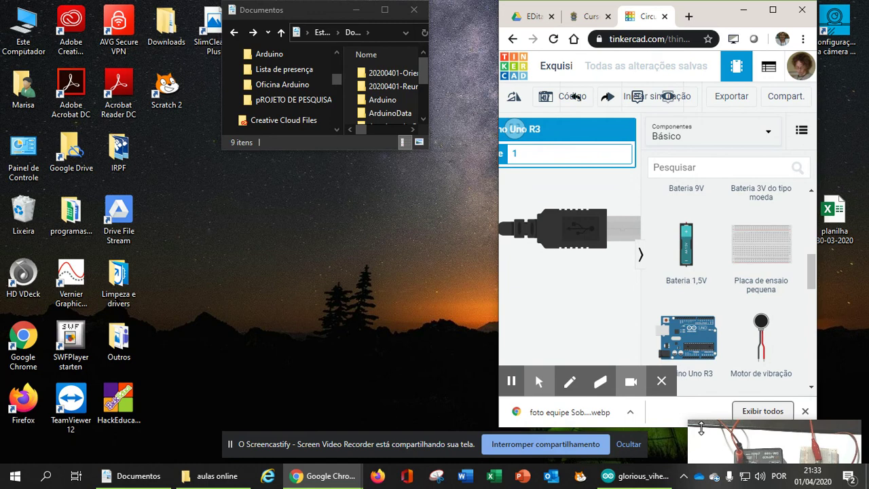
{"action": "mouse_move", "coordinate": [530, 367]}
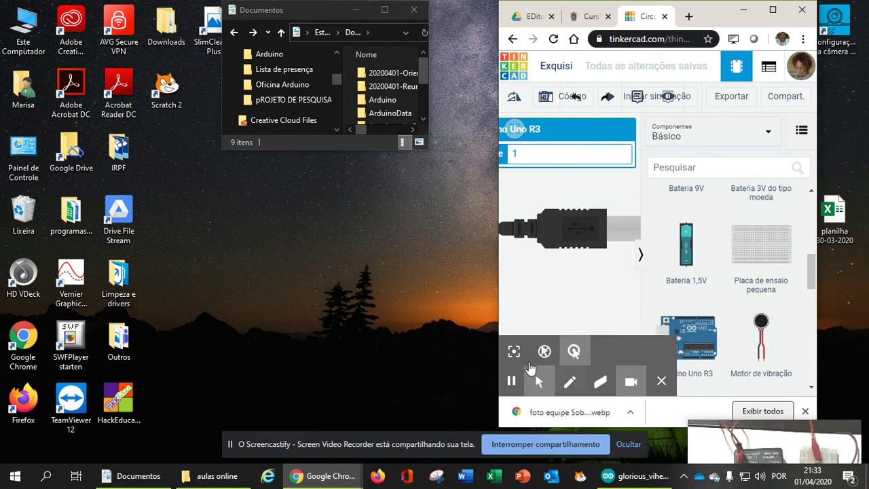
{"action": "left_click", "coordinate": [643, 257]}
{"action": "left_click_drag", "start_coordinate": [603, 295], "coordinate": [514, 289]}
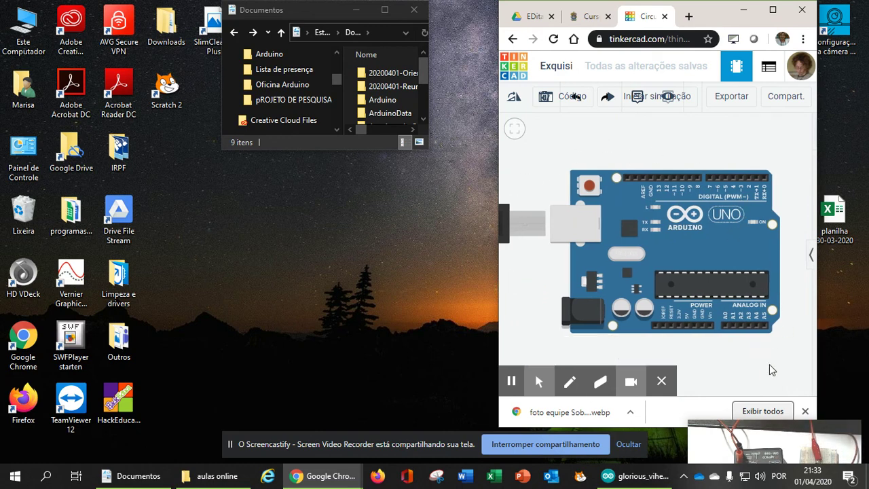
{"action": "left_click_drag", "start_coordinate": [649, 375], "coordinate": [396, 209]}
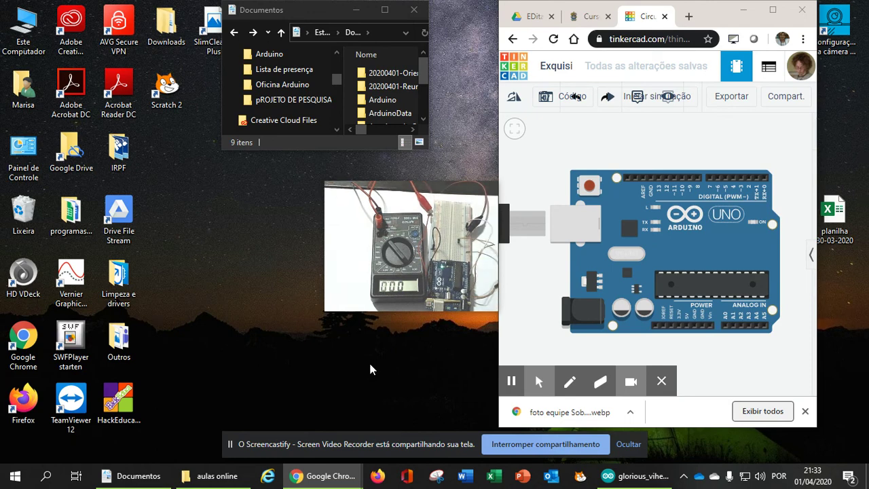
{"action": "mouse_move", "coordinate": [398, 277]}
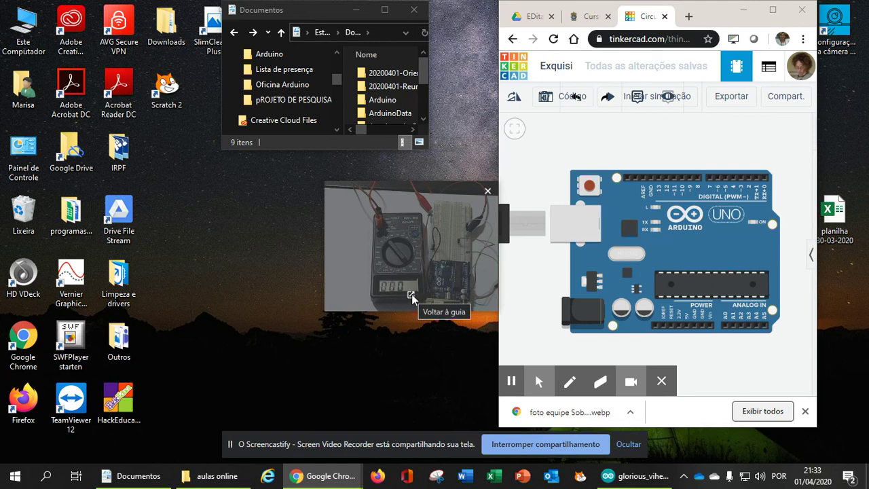
{"action": "left_click_drag", "start_coordinate": [447, 185], "coordinate": [817, 416]}
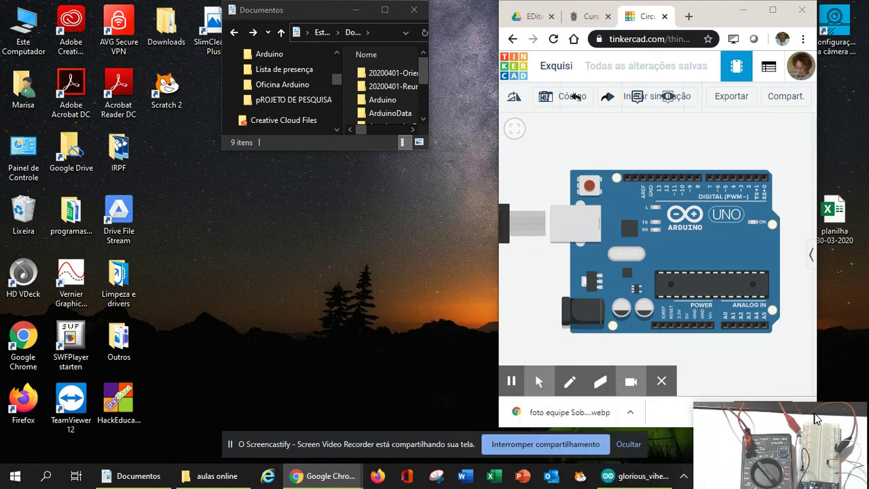
{"action": "left_click_drag", "start_coordinate": [498, 264], "coordinate": [369, 262]}
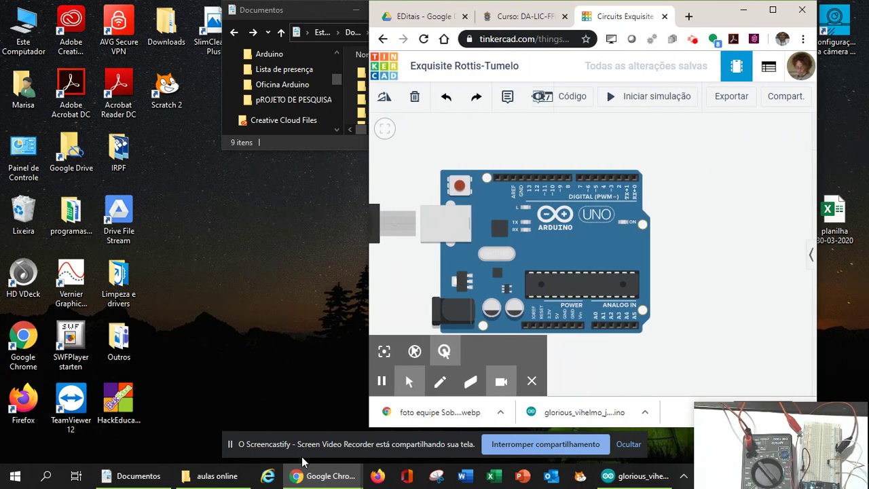
Open a new Chrome window from the taskbar jump list and load arduino.cc
{"action": "mouse_move", "coordinate": [307, 472]}
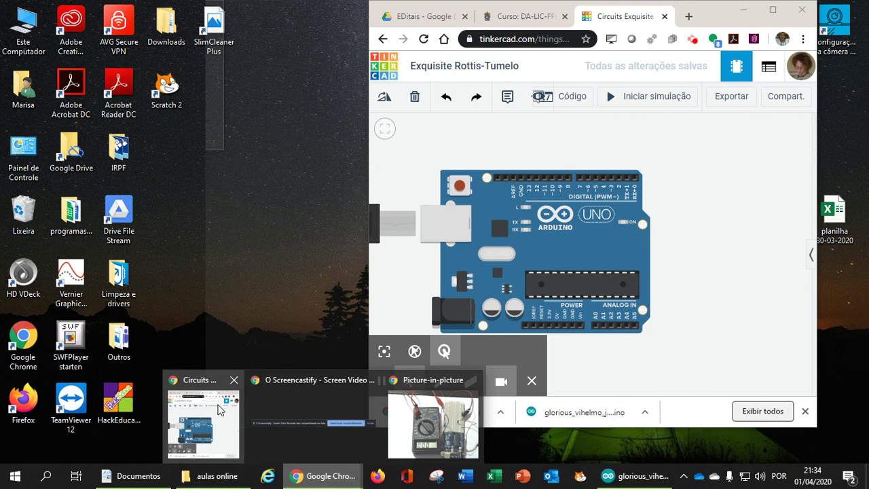
{"action": "left_click", "coordinate": [219, 409]}
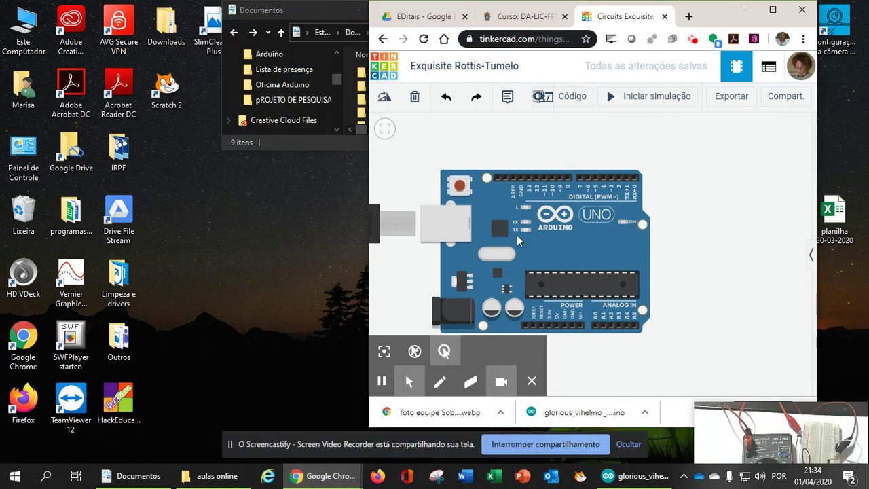
{"action": "mouse_move", "coordinate": [300, 473]}
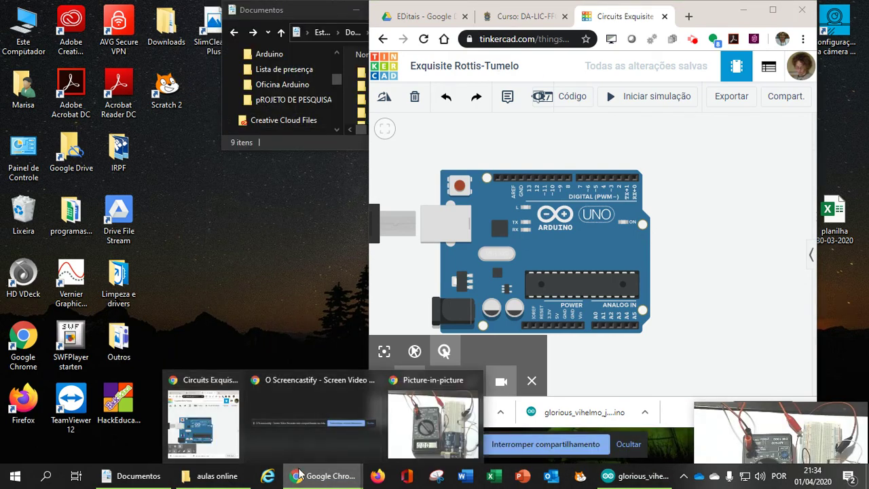
{"action": "right_click", "coordinate": [300, 473]}
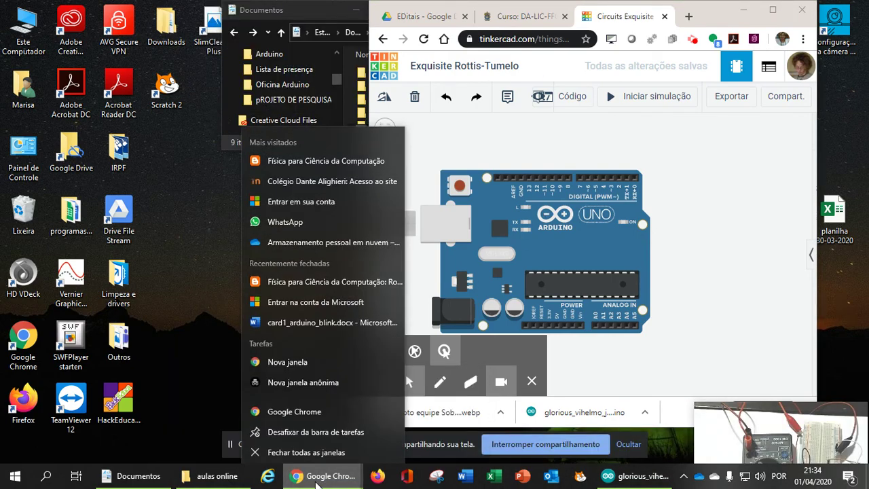
{"action": "left_click", "coordinate": [287, 359]}
{"action": "left_click_drag", "start_coordinate": [609, 22], "coordinate": [306, 15]}
{"action": "left_click", "coordinate": [223, 39]}
{"action": "type", "text": "arduino.cc"}
{"action": "key", "text": "Return"}
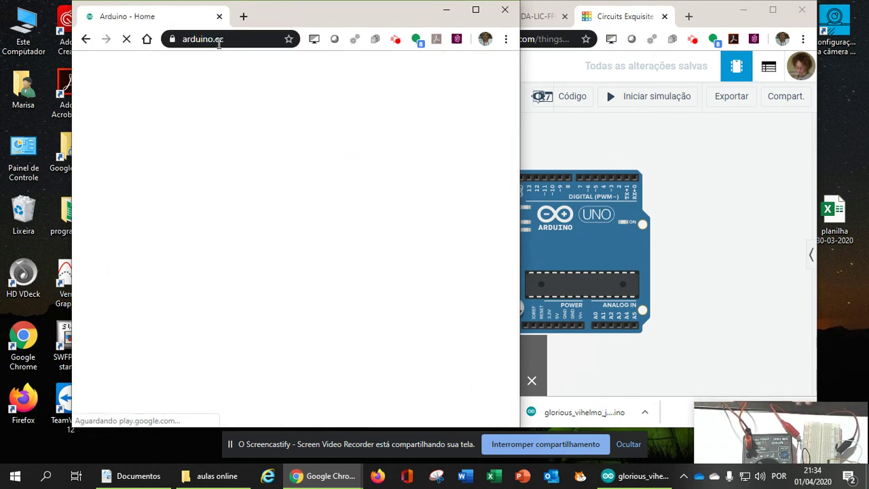
Maximise the browser, browse the Software Downloads page, then return to the home page
{"action": "left_click", "coordinate": [475, 10]}
{"action": "mouse_move", "coordinate": [330, 108]}
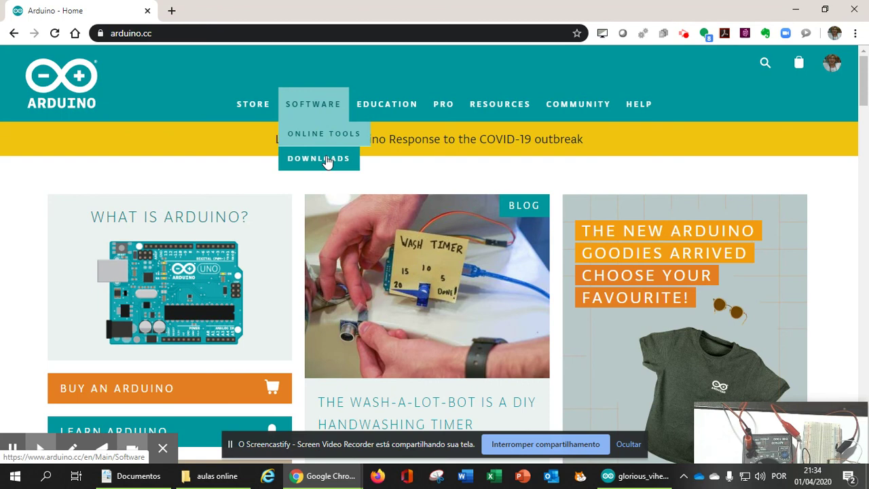
{"action": "left_click", "coordinate": [326, 160]}
{"action": "scroll", "coordinate": [413, 278], "scroll_direction": "down", "scroll_amount": 2}
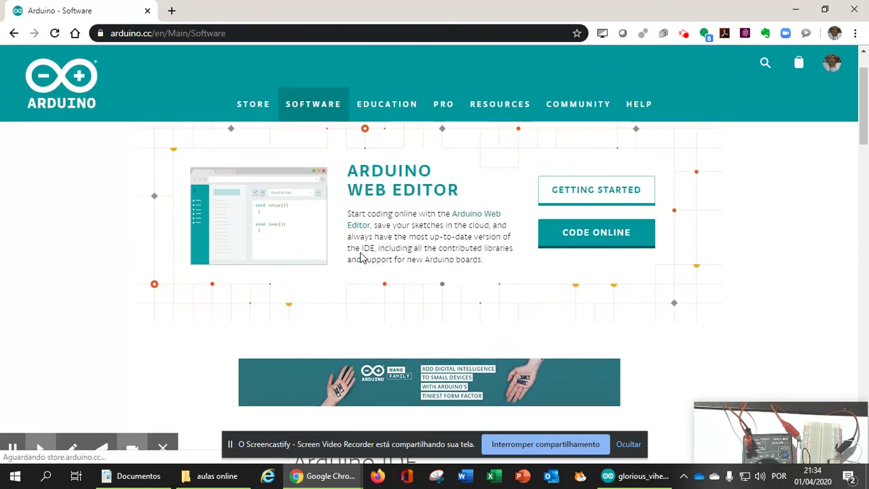
{"action": "scroll", "coordinate": [360, 256], "scroll_direction": "down", "scroll_amount": 5}
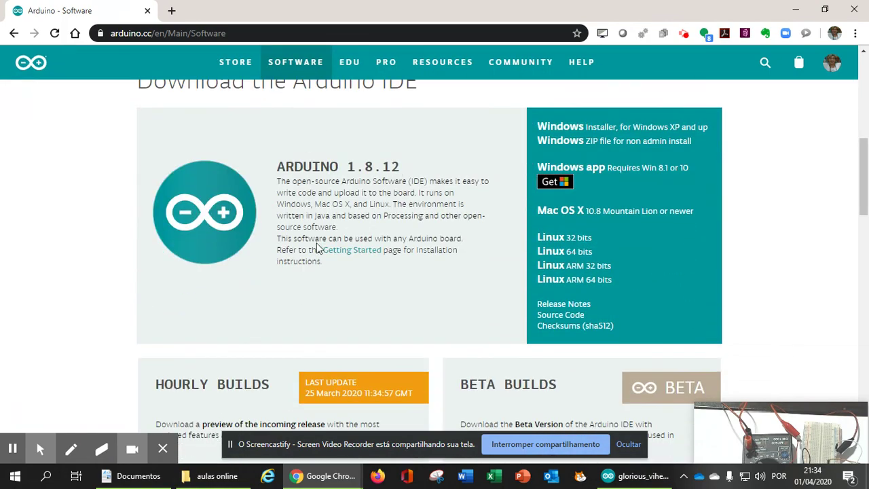
{"action": "scroll", "coordinate": [287, 210], "scroll_direction": "up", "scroll_amount": 3}
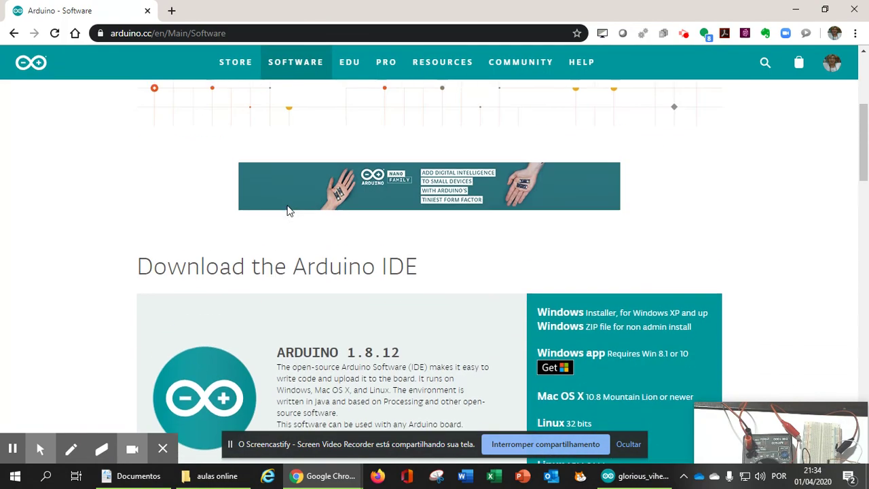
{"action": "scroll", "coordinate": [288, 210], "scroll_direction": "up", "scroll_amount": 4}
{"action": "left_click", "coordinate": [14, 34]}
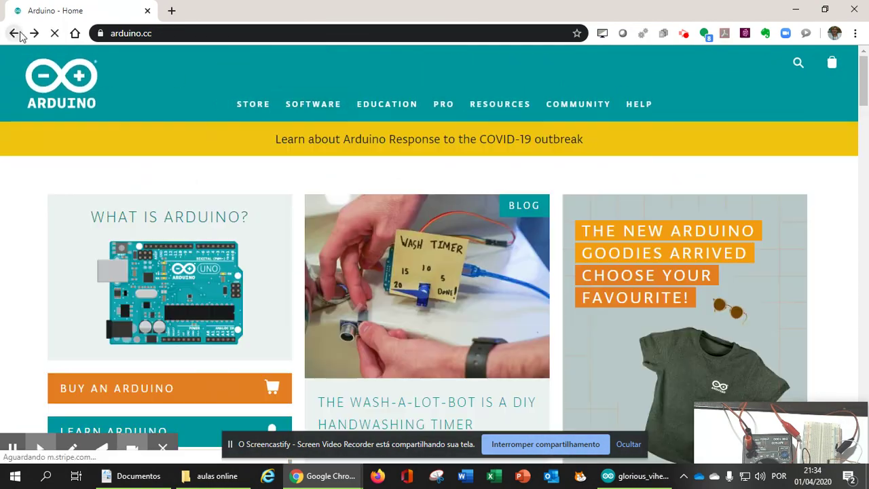
Open Resources > Reference and scroll through functions like digitalRead() and pinMode()
{"action": "mouse_move", "coordinate": [510, 110]}
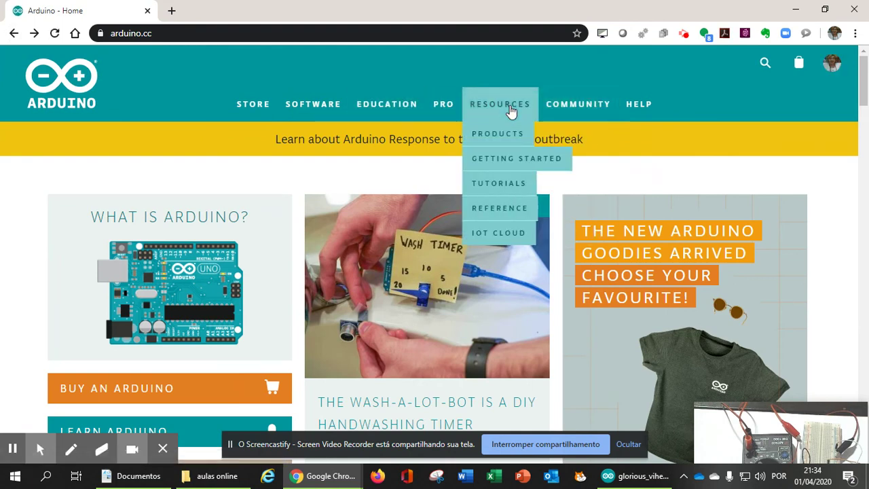
{"action": "left_click", "coordinate": [487, 212]}
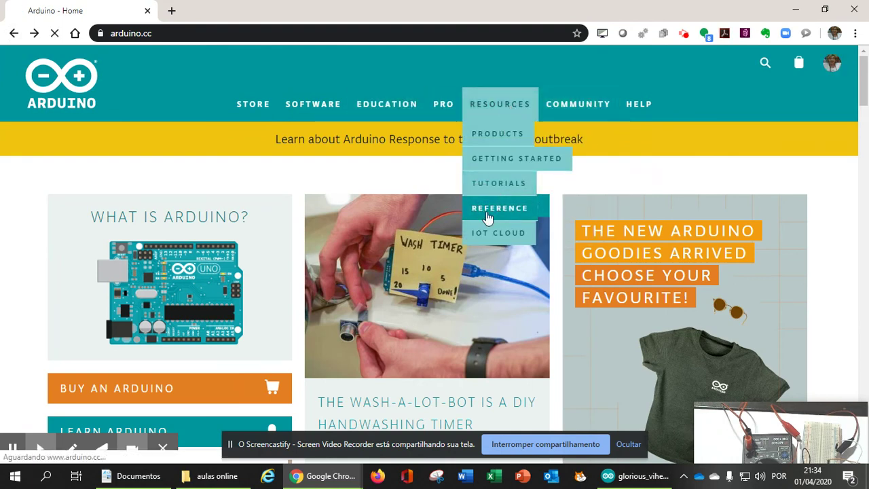
{"action": "scroll", "coordinate": [438, 256], "scroll_direction": "down", "scroll_amount": 3}
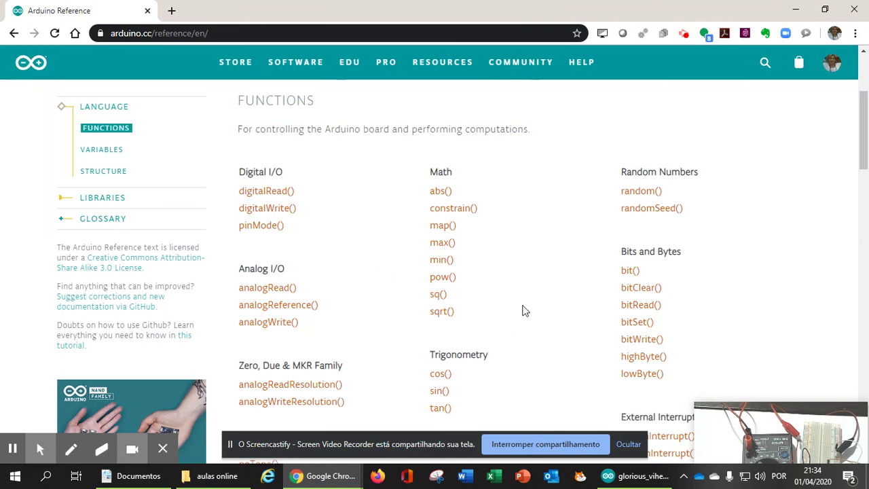
{"action": "scroll", "coordinate": [530, 304], "scroll_direction": "down", "scroll_amount": 1}
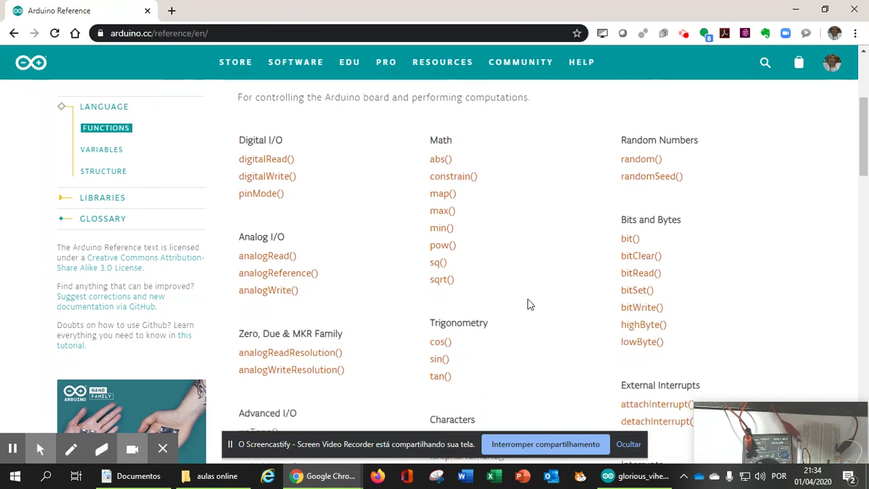
{"action": "scroll", "coordinate": [530, 304], "scroll_direction": "down", "scroll_amount": 9}
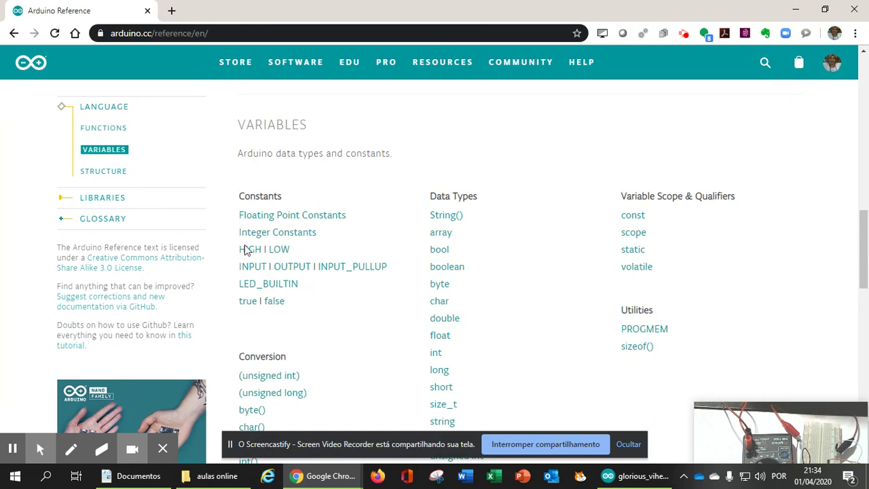
{"action": "scroll", "coordinate": [507, 285], "scroll_direction": "down", "scroll_amount": 6}
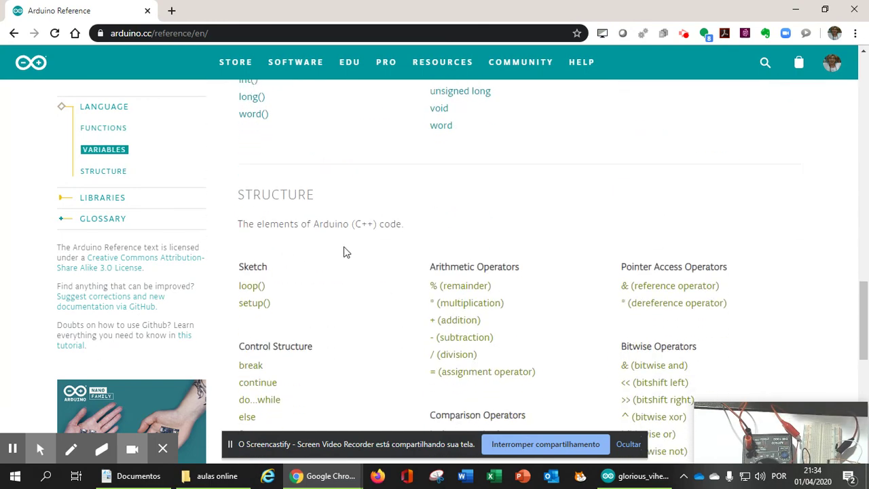
{"action": "scroll", "coordinate": [349, 324], "scroll_direction": "down", "scroll_amount": 2}
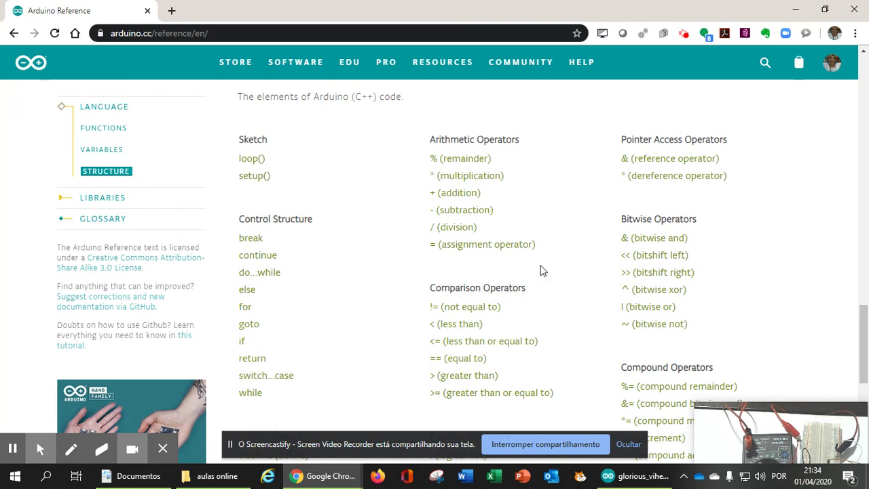
{"action": "scroll", "coordinate": [324, 184], "scroll_direction": "up", "scroll_amount": 12}
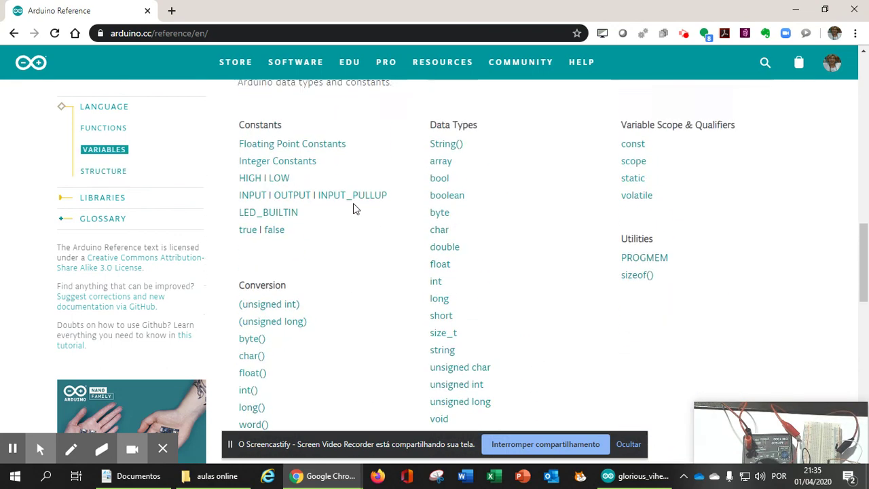
{"action": "scroll", "coordinate": [353, 229], "scroll_direction": "up", "scroll_amount": 3}
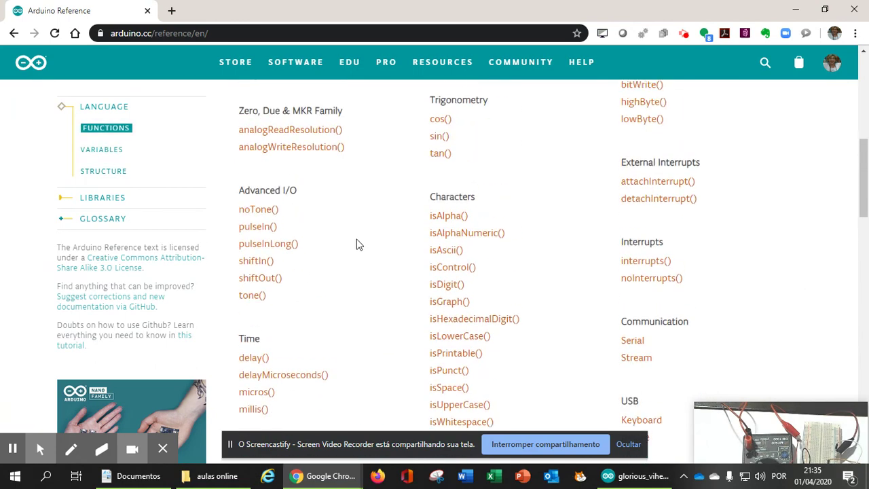
{"action": "scroll", "coordinate": [358, 245], "scroll_direction": "up", "scroll_amount": 5}
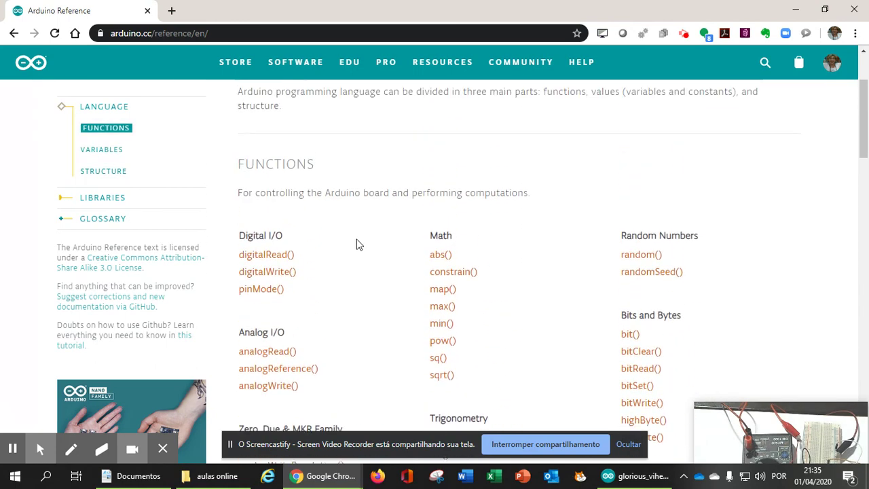
{"action": "scroll", "coordinate": [359, 244], "scroll_direction": "up", "scroll_amount": 2}
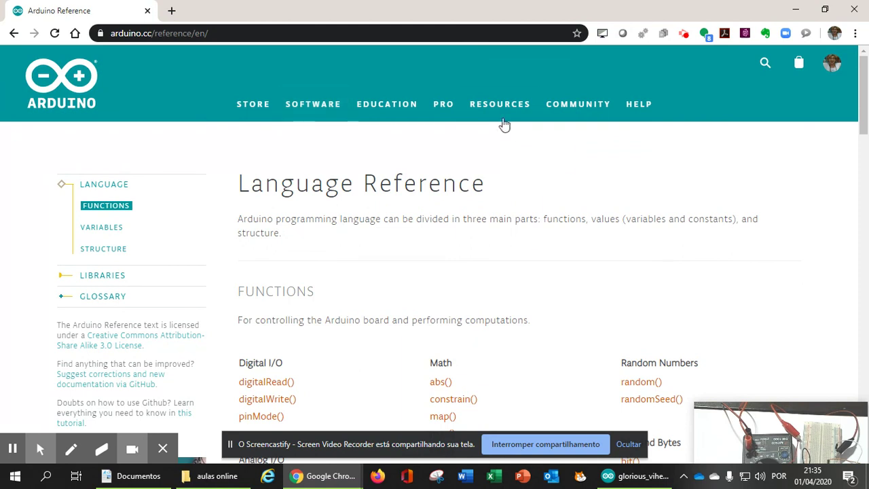
Open the Arduino Products page from the site menu
{"action": "mouse_move", "coordinate": [337, 108]}
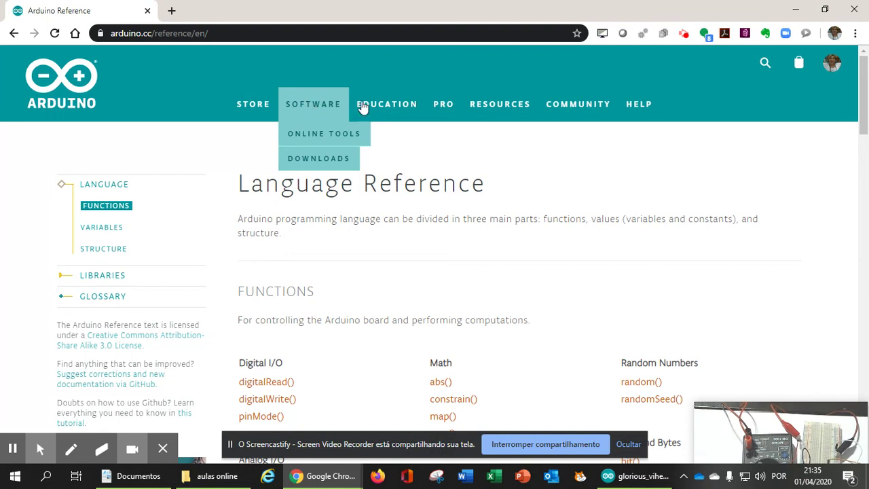
{"action": "mouse_move", "coordinate": [488, 108]}
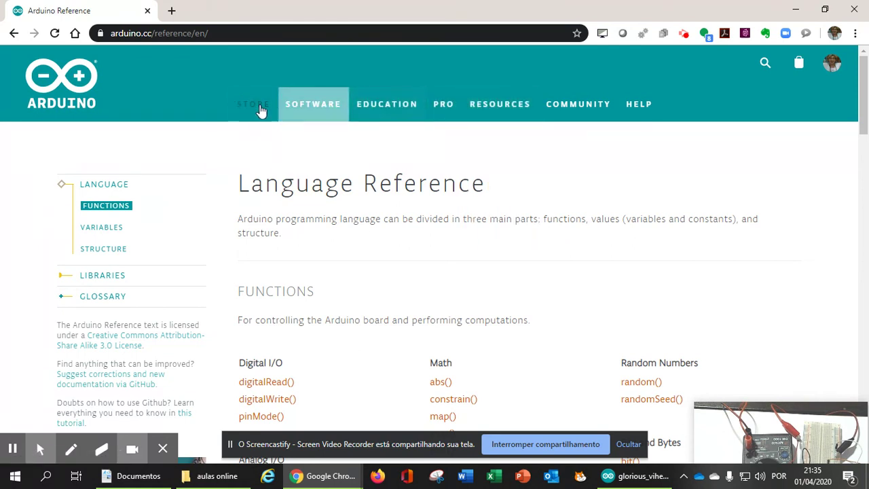
{"action": "mouse_move", "coordinate": [549, 103]}
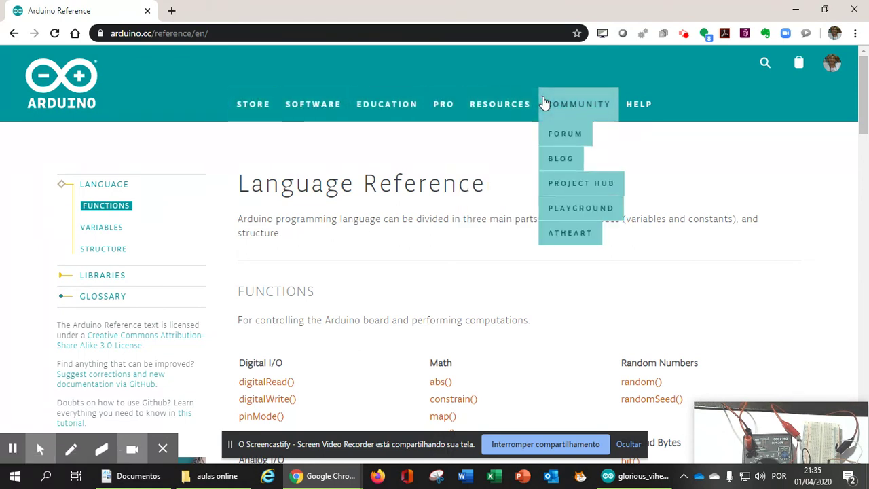
{"action": "left_click", "coordinate": [489, 139]}
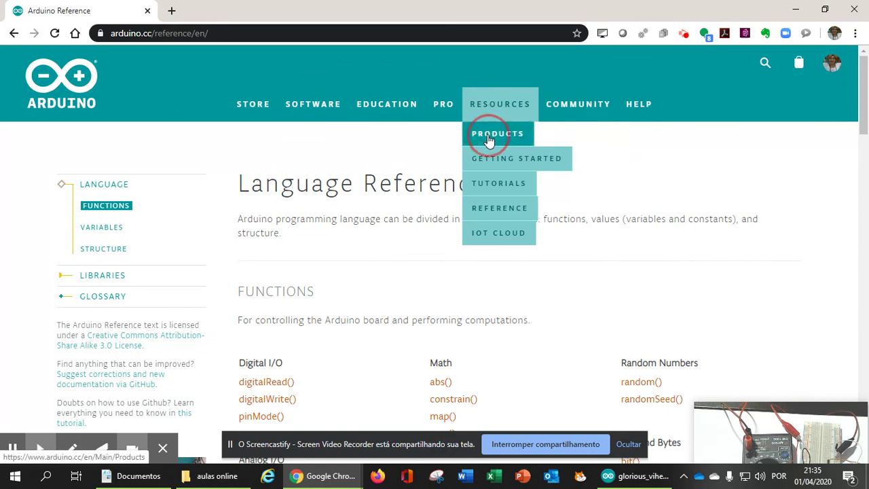
Scroll through the Entry Level, Enhanced Features and IoT board sections, then select the Arduino Uno
{"action": "scroll", "coordinate": [353, 196], "scroll_direction": "down", "scroll_amount": 3}
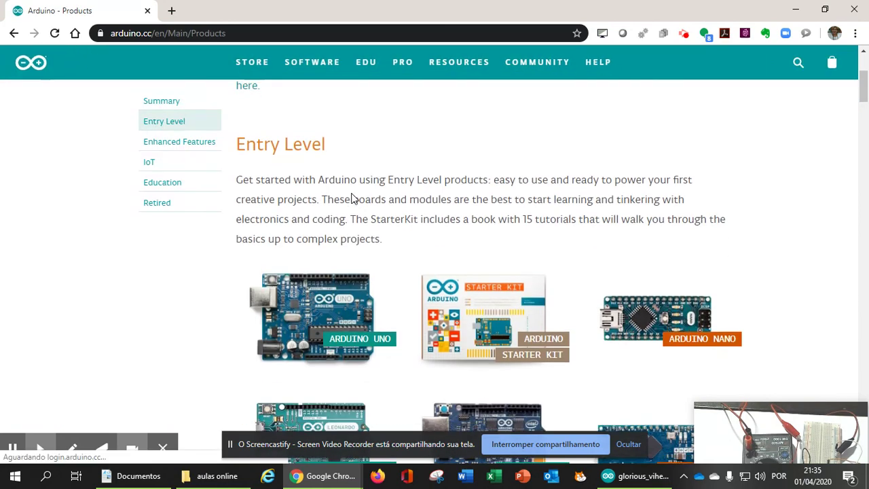
{"action": "scroll", "coordinate": [351, 196], "scroll_direction": "down", "scroll_amount": 1}
{"action": "scroll", "coordinate": [351, 196], "scroll_direction": "up", "scroll_amount": 1}
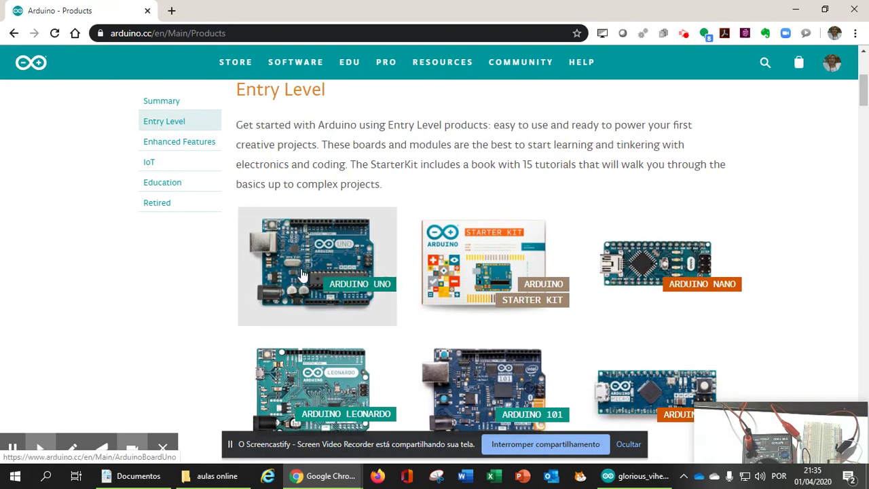
{"action": "scroll", "coordinate": [304, 275], "scroll_direction": "down", "scroll_amount": 1}
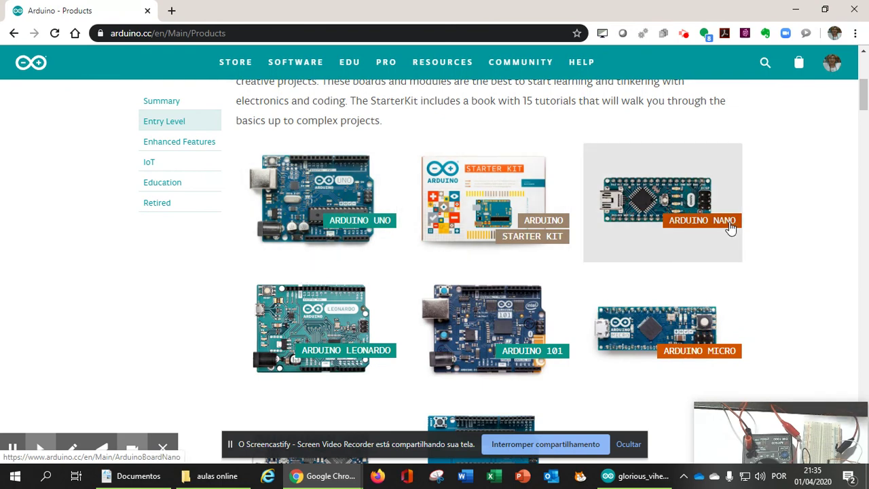
{"action": "scroll", "coordinate": [730, 226], "scroll_direction": "down", "scroll_amount": 1}
{"action": "scroll", "coordinate": [731, 226], "scroll_direction": "down", "scroll_amount": 2}
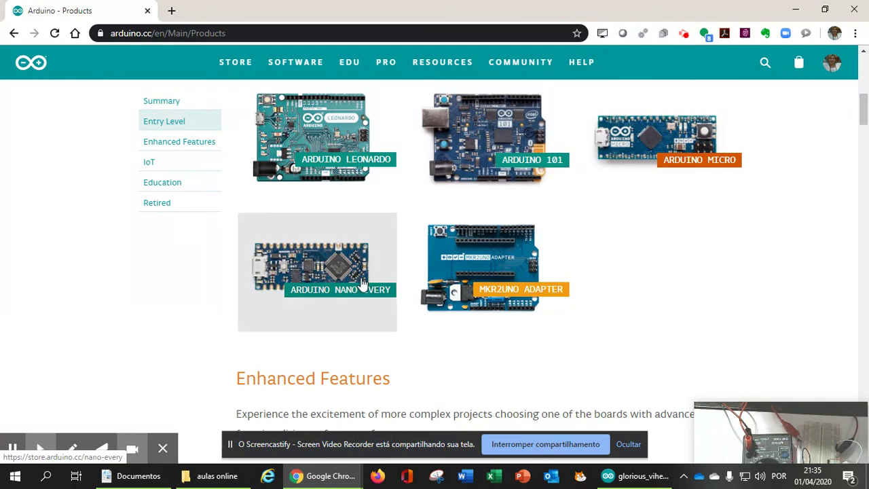
{"action": "scroll", "coordinate": [360, 283], "scroll_direction": "down", "scroll_amount": 1}
{"action": "scroll", "coordinate": [360, 283], "scroll_direction": "down", "scroll_amount": 2}
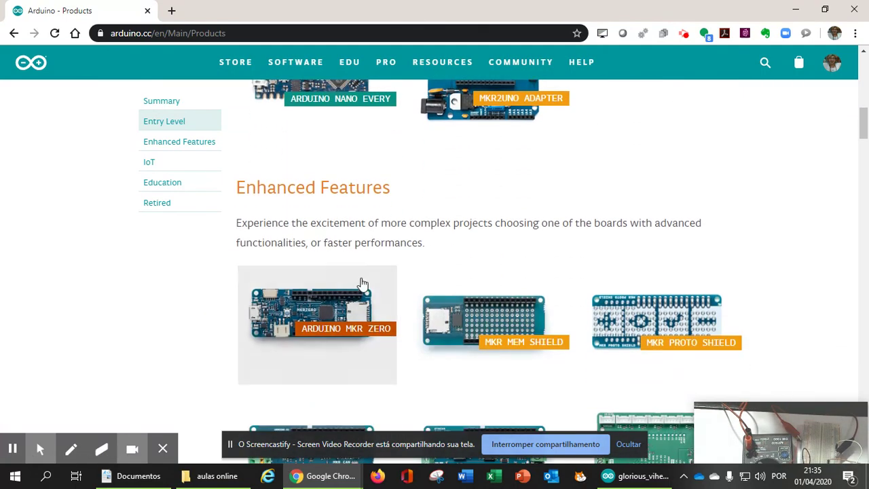
{"action": "scroll", "coordinate": [361, 284], "scroll_direction": "down", "scroll_amount": 2}
{"action": "scroll", "coordinate": [362, 284], "scroll_direction": "down", "scroll_amount": 2}
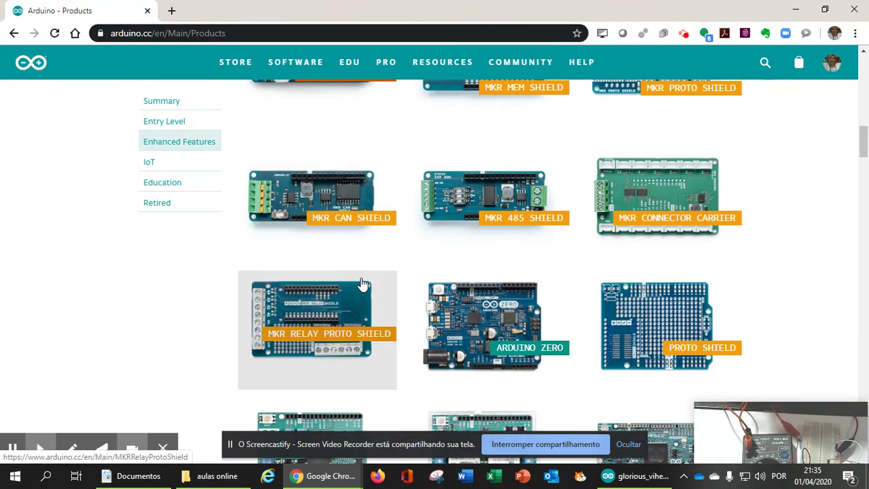
{"action": "scroll", "coordinate": [345, 328], "scroll_direction": "down", "scroll_amount": 1}
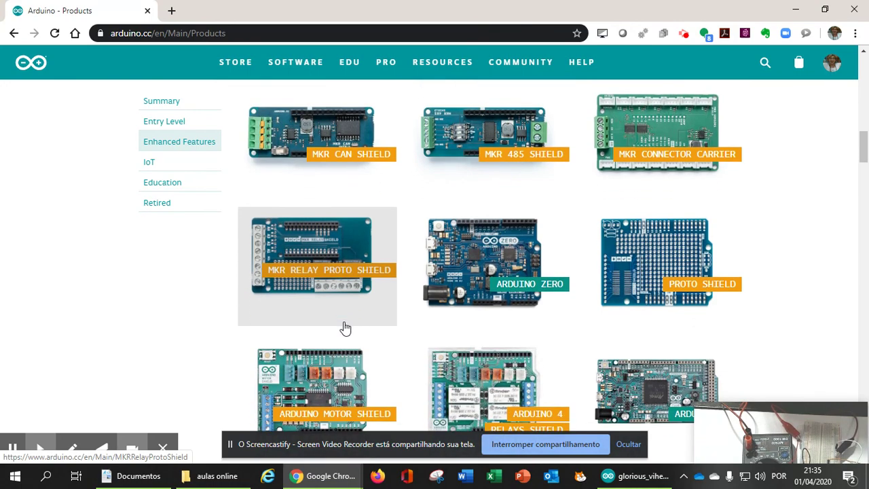
{"action": "scroll", "coordinate": [345, 328], "scroll_direction": "down", "scroll_amount": 3}
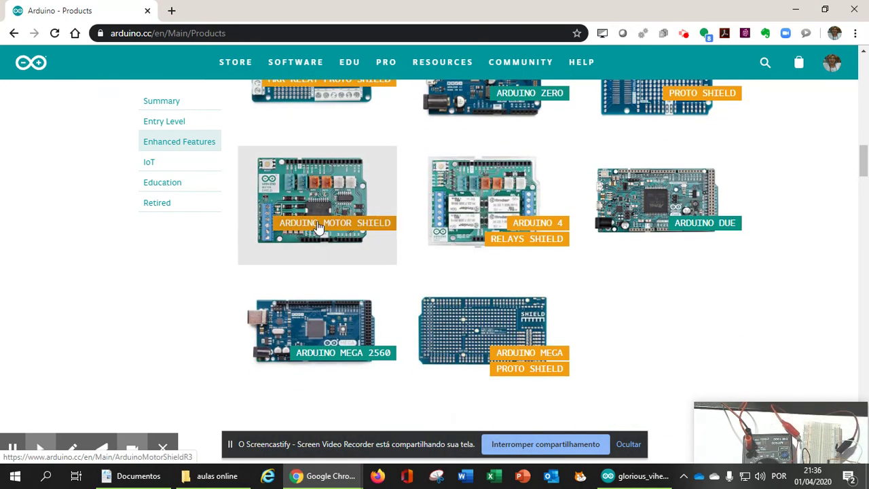
{"action": "scroll", "coordinate": [317, 226], "scroll_direction": "up", "scroll_amount": 15}
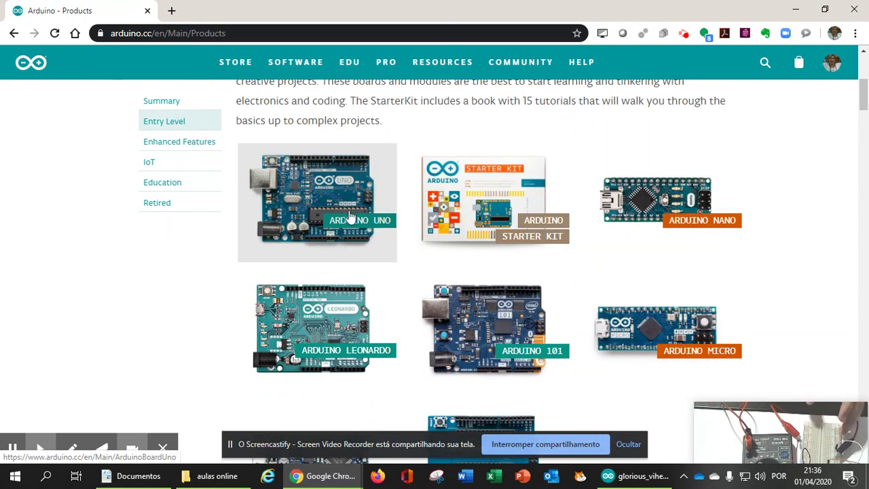
{"action": "scroll", "coordinate": [345, 246], "scroll_direction": "down", "scroll_amount": 10}
{"action": "scroll", "coordinate": [344, 246], "scroll_direction": "down", "scroll_amount": 5}
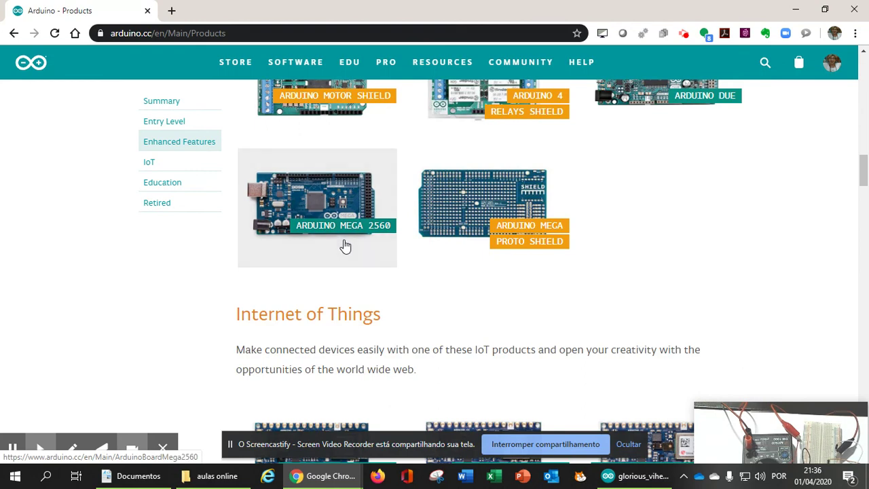
{"action": "scroll", "coordinate": [338, 226], "scroll_direction": "up", "scroll_amount": 1}
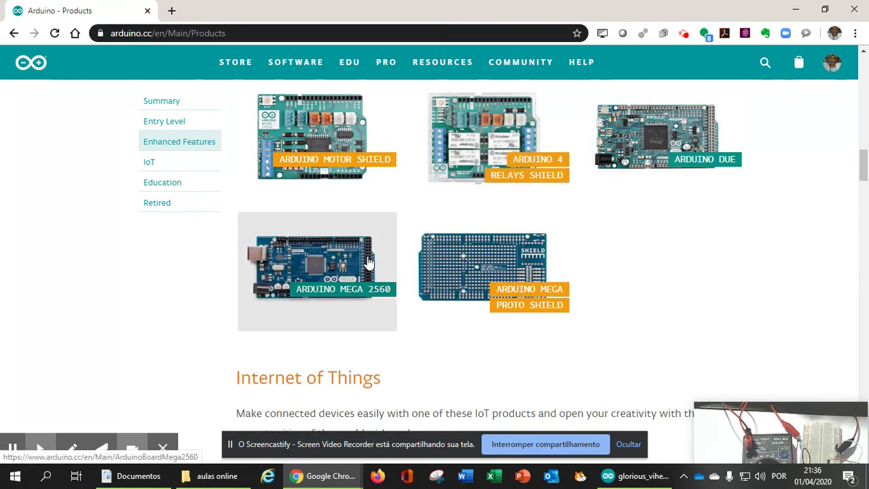
{"action": "scroll", "coordinate": [372, 254], "scroll_direction": "up", "scroll_amount": 15}
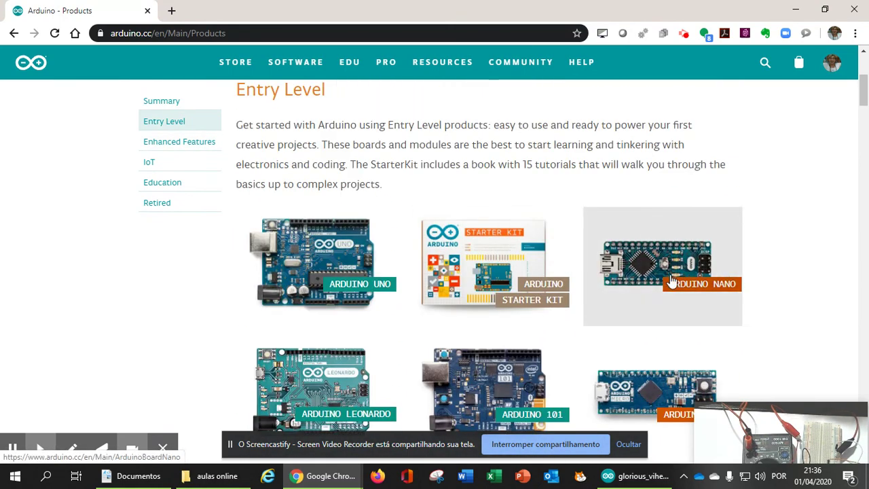
{"action": "scroll", "coordinate": [671, 280], "scroll_direction": "down", "scroll_amount": 15}
{"action": "scroll", "coordinate": [671, 278], "scroll_direction": "down", "scroll_amount": 8}
{"action": "scroll", "coordinate": [670, 275], "scroll_direction": "up", "scroll_amount": 4}
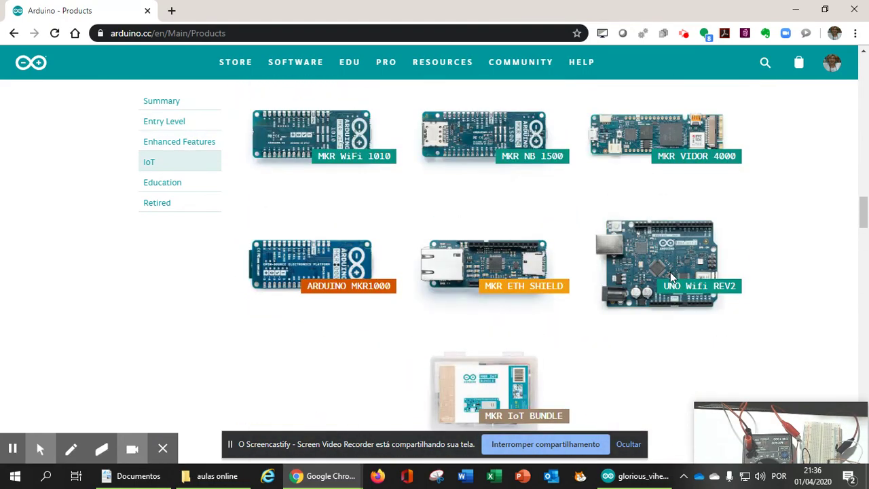
{"action": "scroll", "coordinate": [670, 275], "scroll_direction": "up", "scroll_amount": 6}
{"action": "scroll", "coordinate": [671, 278], "scroll_direction": "up", "scroll_amount": 3}
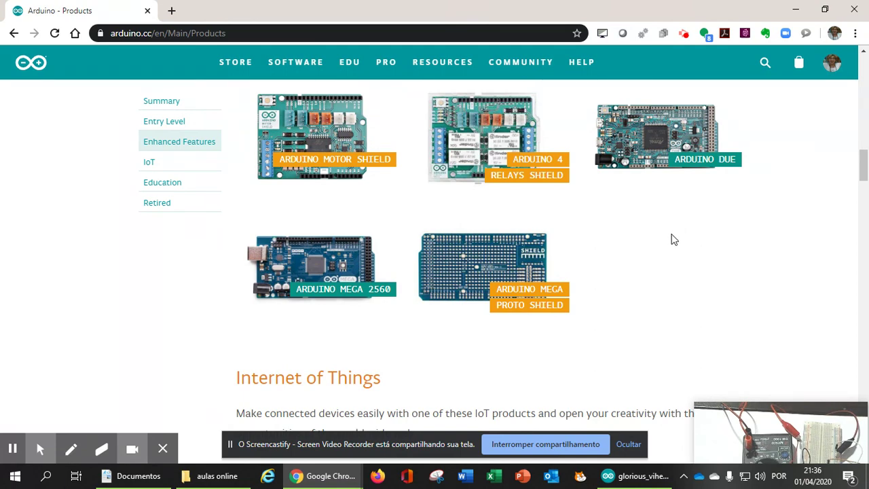
{"action": "scroll", "coordinate": [299, 177], "scroll_direction": "up", "scroll_amount": 10}
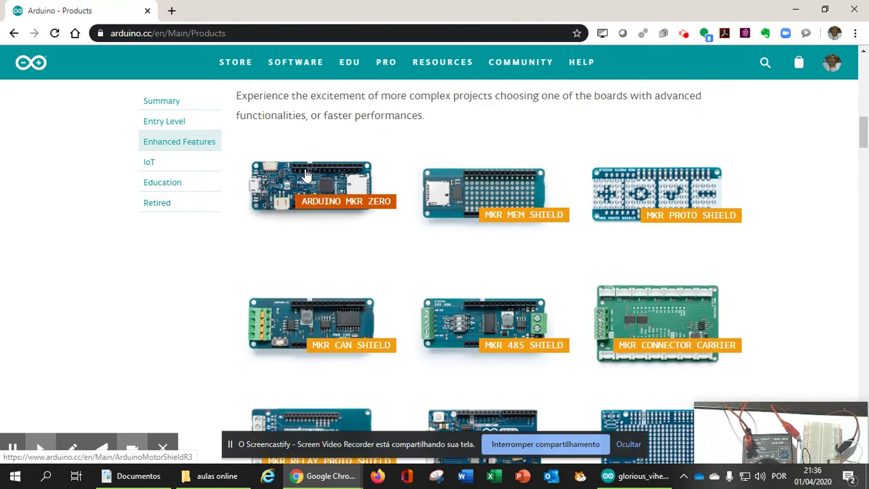
{"action": "scroll", "coordinate": [306, 175], "scroll_direction": "up", "scroll_amount": 3}
{"action": "left_click", "coordinate": [271, 242]}
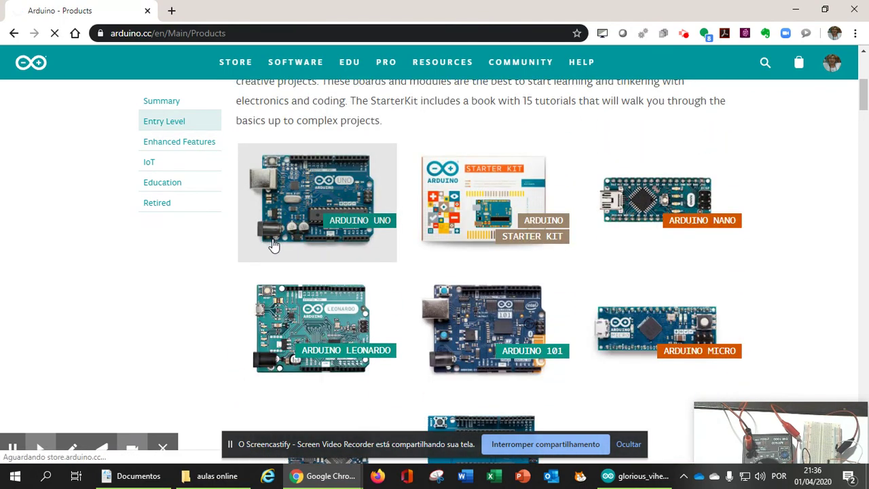
Capture the Arduino Uno photo from the store page with Snipping Tool
{"action": "scroll", "coordinate": [239, 342], "scroll_direction": "down", "scroll_amount": 1}
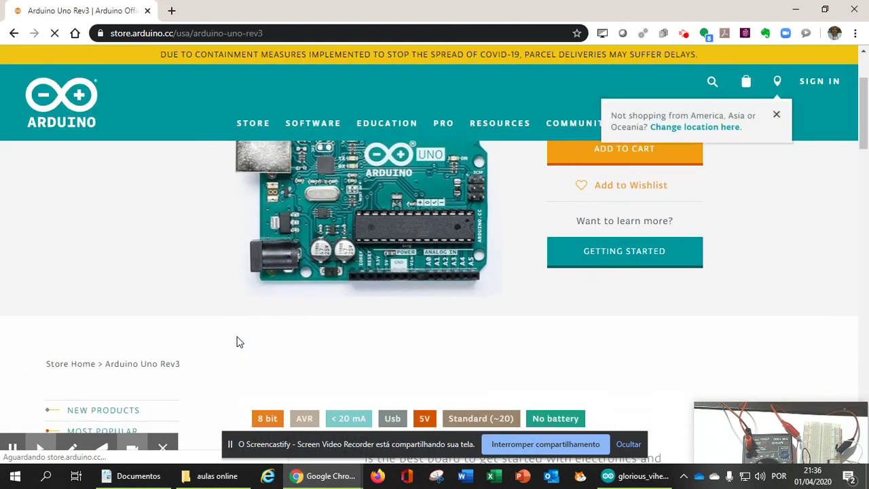
{"action": "scroll", "coordinate": [239, 342], "scroll_direction": "up", "scroll_amount": 1}
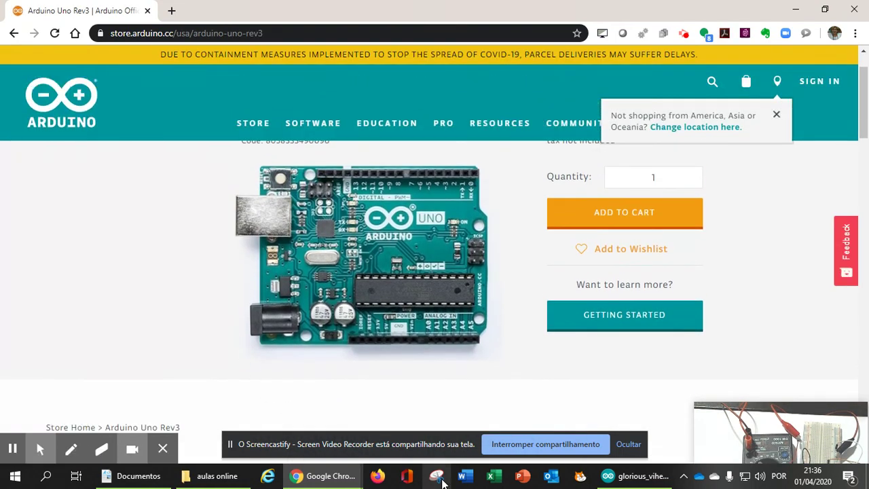
{"action": "left_click", "coordinate": [438, 477]}
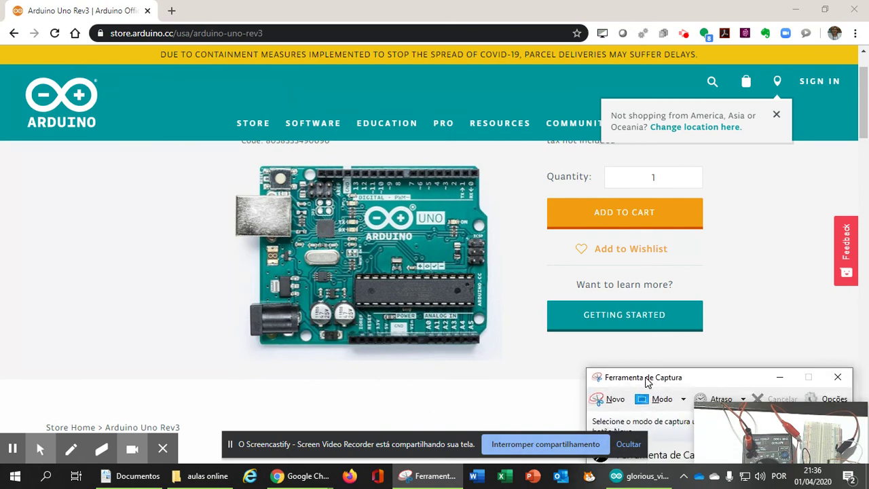
{"action": "left_click", "coordinate": [611, 399]}
{"action": "left_click_drag", "start_coordinate": [227, 154], "coordinate": [494, 358]}
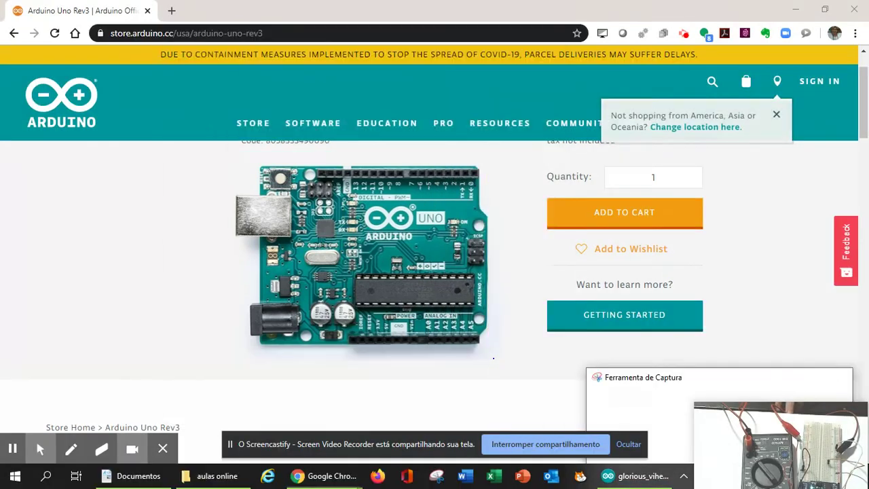
Reposition and enlarge the capture, minimise the store page, and shift Tinkercad right
{"action": "left_click_drag", "start_coordinate": [406, 48], "coordinate": [215, 19]}
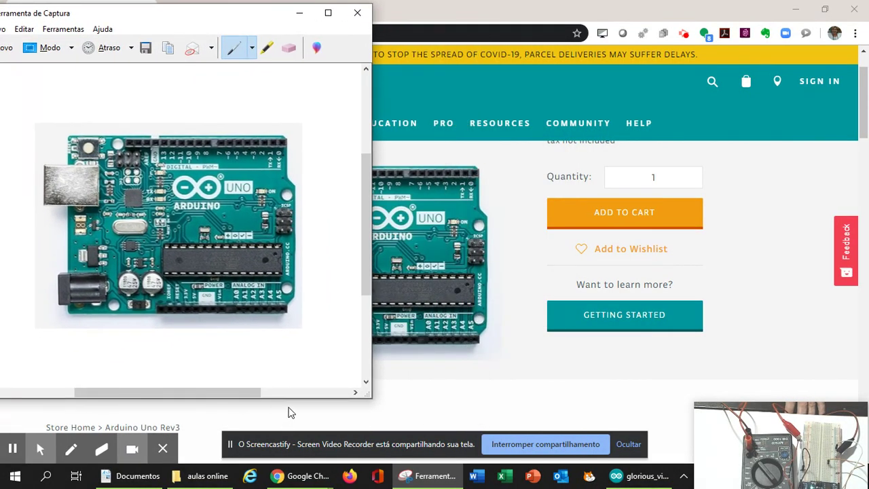
{"action": "left_click_drag", "start_coordinate": [307, 399], "coordinate": [307, 431]}
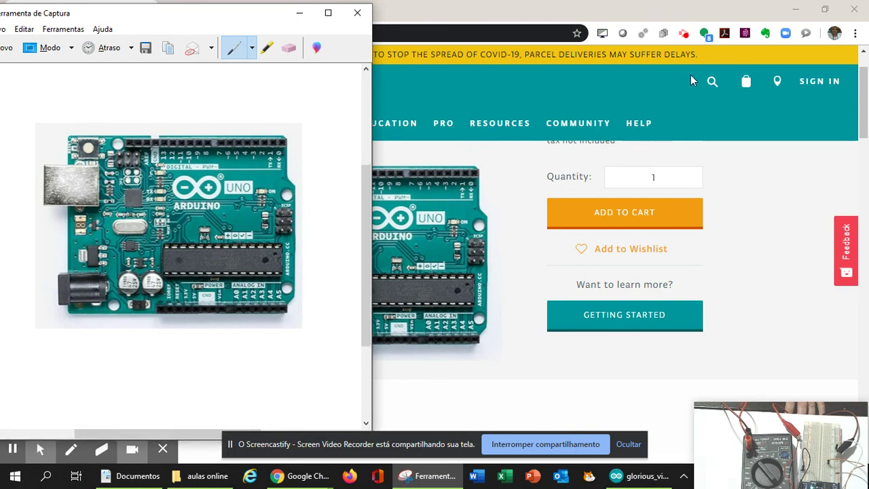
{"action": "left_click", "coordinate": [795, 10]}
{"action": "left_click_drag", "start_coordinate": [732, 30], "coordinate": [754, 29]}
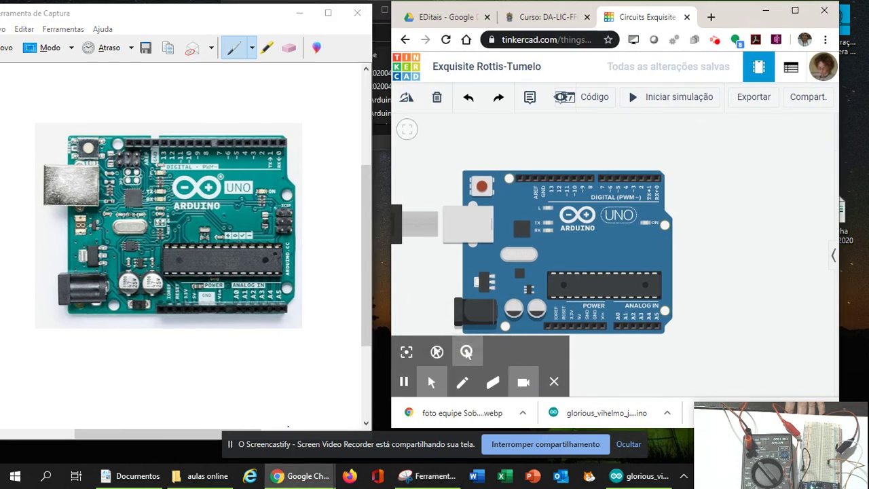
{"action": "left_click_drag", "start_coordinate": [369, 330], "coordinate": [370, 338]}
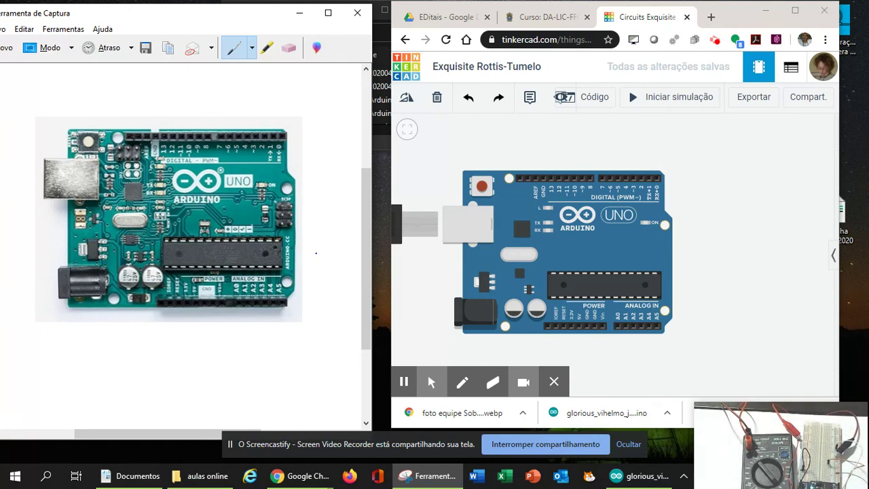
{"action": "left_click_drag", "start_coordinate": [709, 428], "coordinate": [727, 367]}
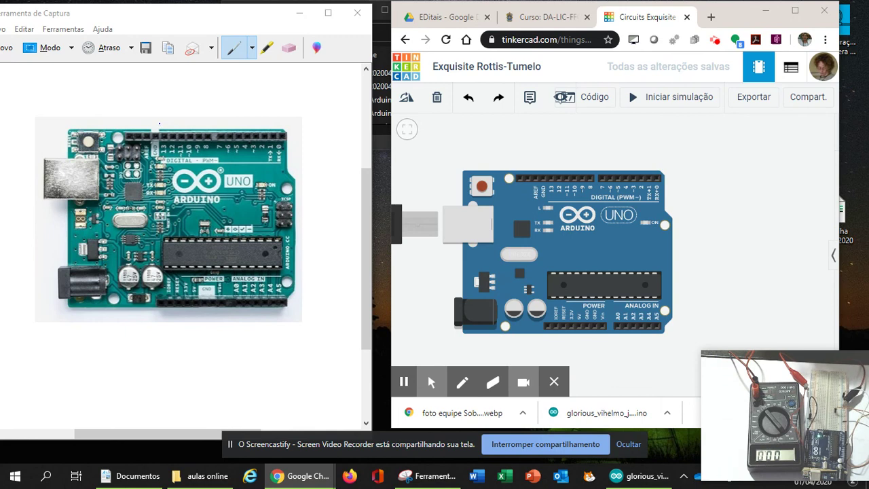
Circle the digital pin header on the Uno photo and label it D
{"action": "left_click", "coordinate": [155, 145]}
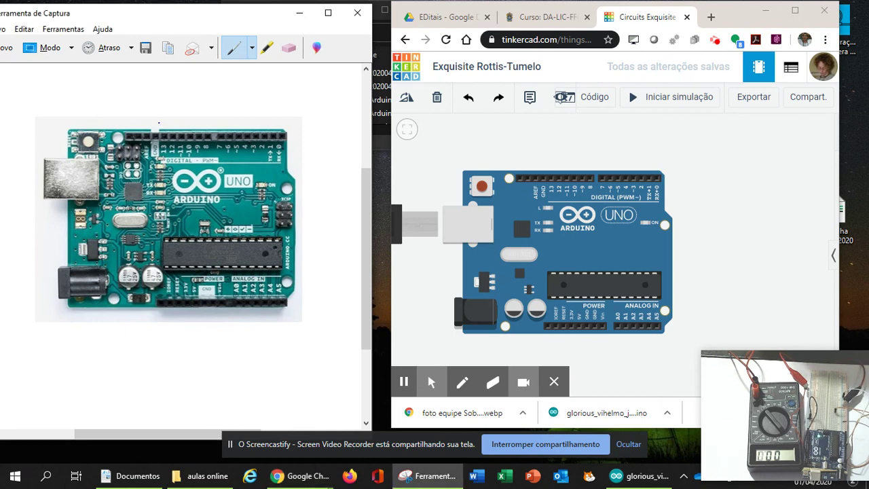
{"action": "mouse_move", "coordinate": [160, 123]}
{"action": "left_mouse_down"}
{"action": "mouse_move", "coordinate": [170, 164]}
{"action": "mouse_move", "coordinate": [229, 166]}
{"action": "mouse_move", "coordinate": [278, 165]}
{"action": "mouse_move", "coordinate": [299, 125]}
{"action": "mouse_move", "coordinate": [161, 120]}
{"action": "left_mouse_up"}
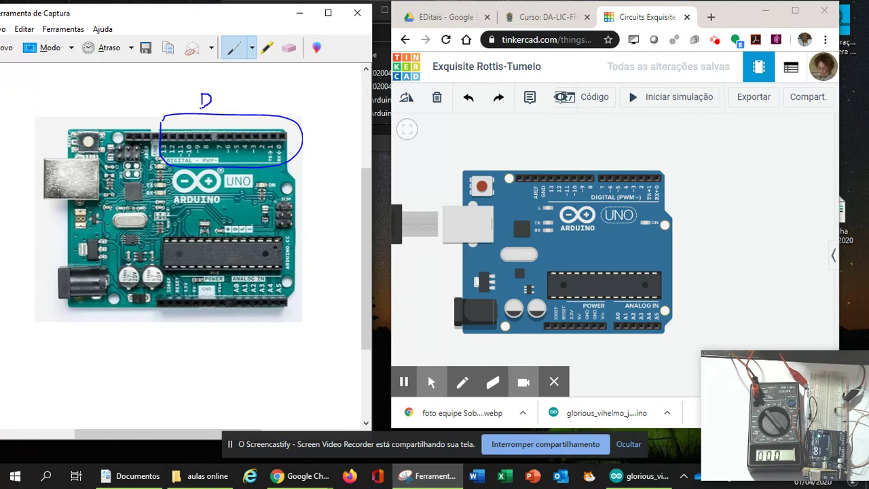
{"action": "left_click_drag", "start_coordinate": [207, 105], "coordinate": [202, 108]}
Point out pin D13 on the simulated Uno, then begin outlining the analog pins on the photo
{"action": "left_click", "coordinate": [554, 180]}
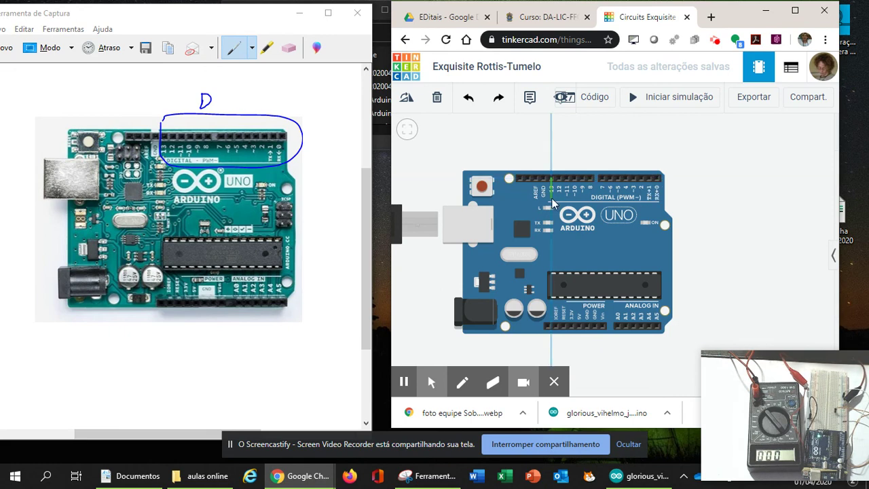
{"action": "key", "text": "Escape"}
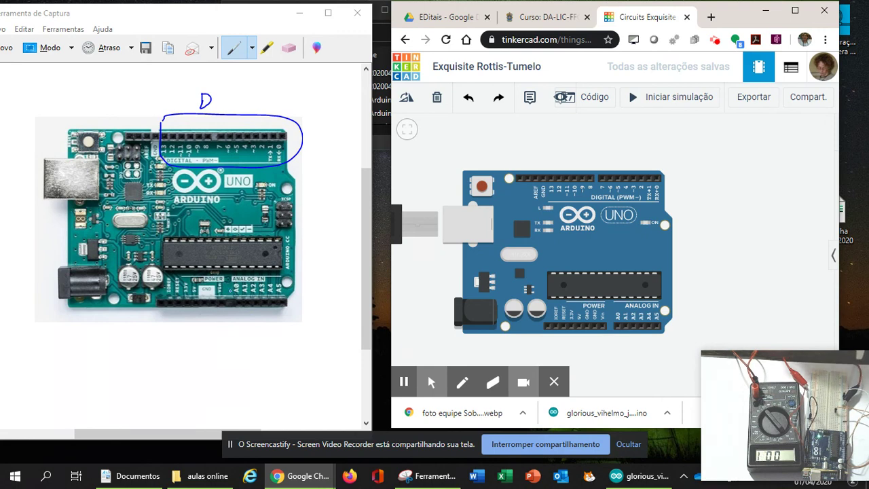
{"action": "left_click", "coordinate": [229, 299]}
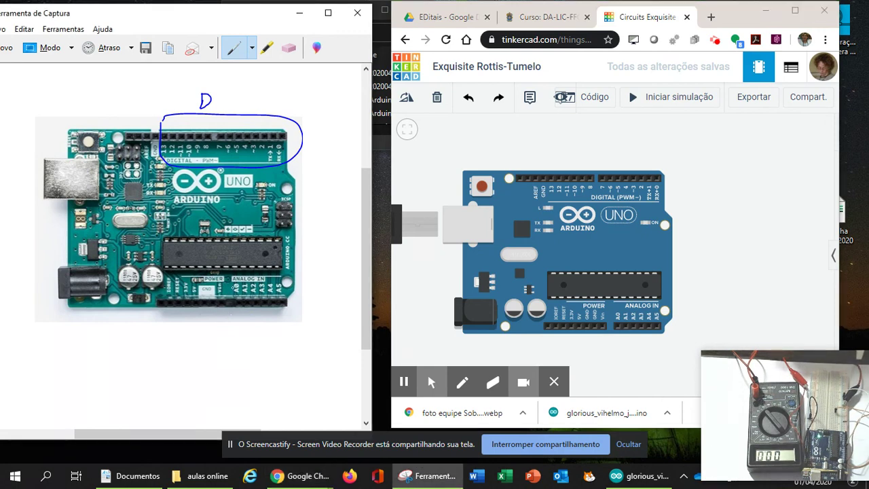
{"action": "mouse_move", "coordinate": [232, 286]}
{"action": "left_mouse_down"}
{"action": "mouse_move", "coordinate": [233, 318]}
{"action": "mouse_move", "coordinate": [279, 319]}
{"action": "mouse_move", "coordinate": [294, 309]}
{"action": "mouse_move", "coordinate": [286, 289]}
{"action": "mouse_move", "coordinate": [234, 284]}
{"action": "left_mouse_up"}
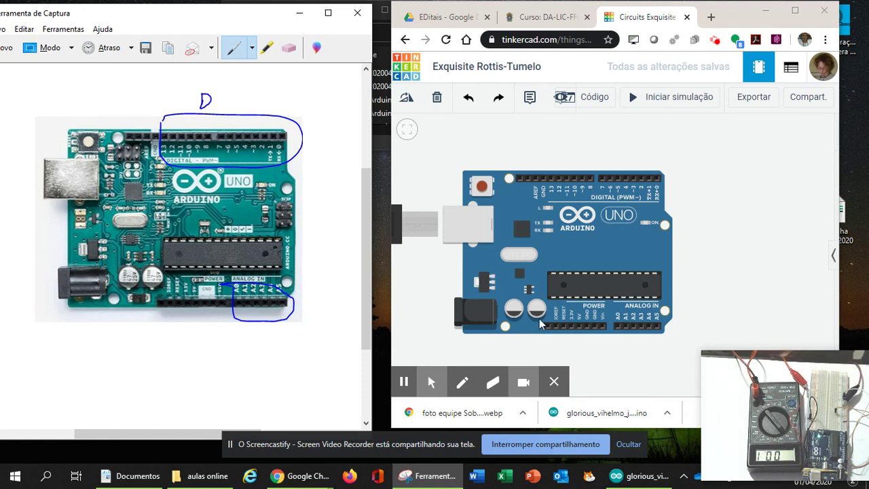
Point out A0 on the simulated board, then loop the analog pins, circle GND and mark pin 13 on the photo
{"action": "left_click", "coordinate": [617, 324]}
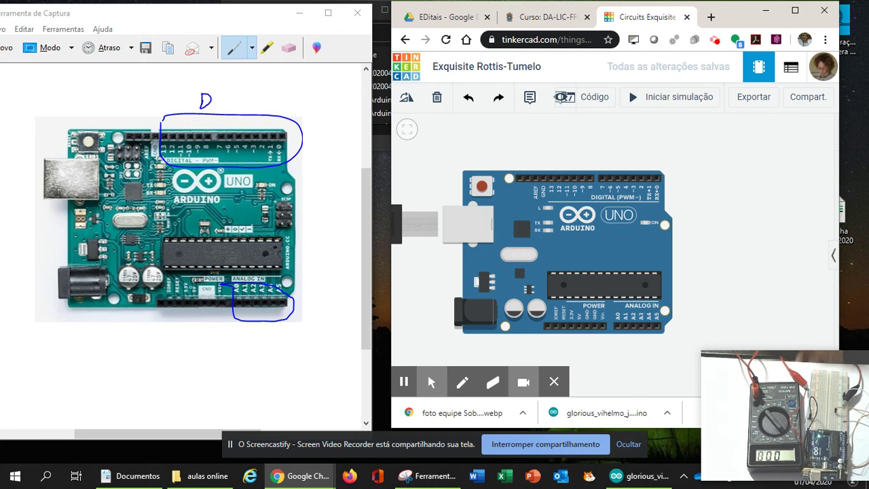
{"action": "left_click", "coordinate": [191, 298]}
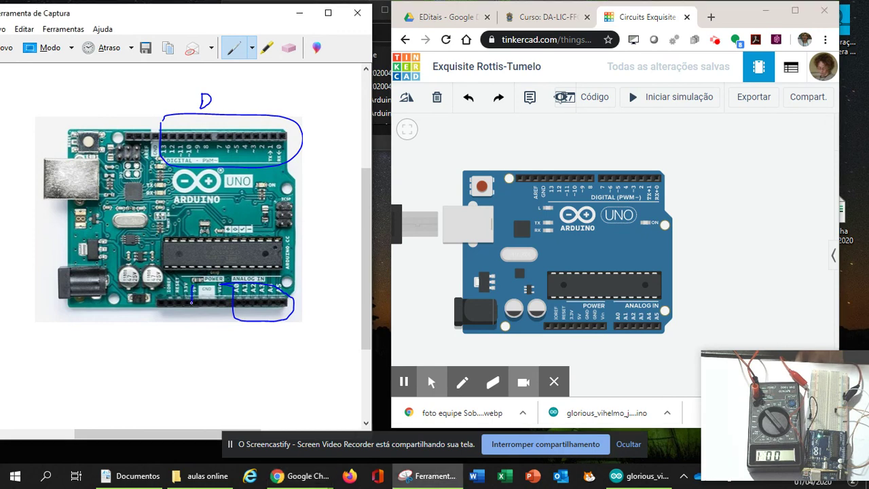
{"action": "left_click_drag", "start_coordinate": [195, 315], "coordinate": [195, 281]}
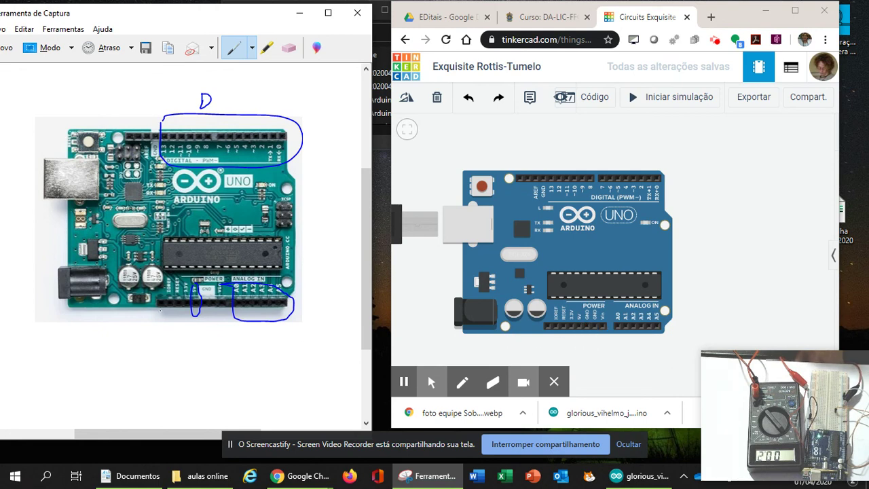
{"action": "mouse_move", "coordinate": [198, 288]}
{"action": "left_mouse_down"}
{"action": "mouse_move", "coordinate": [197, 305]}
{"action": "mouse_move", "coordinate": [216, 316]}
{"action": "left_mouse_up"}
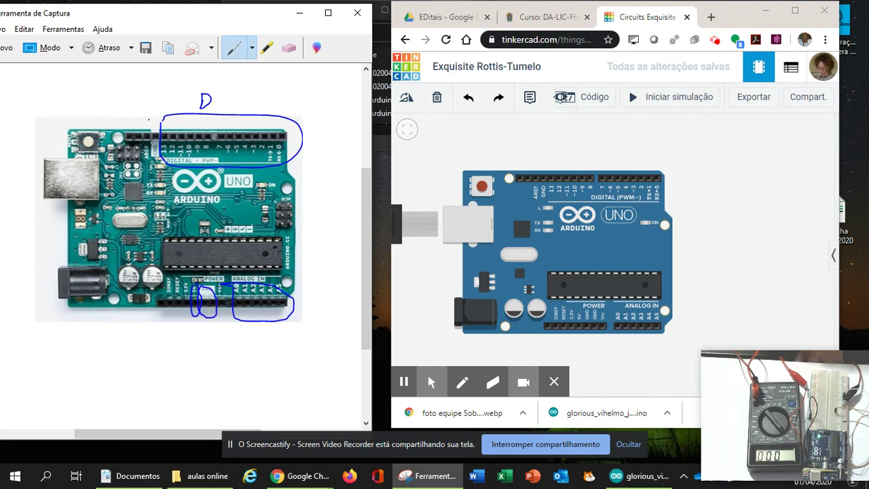
{"action": "mouse_move", "coordinate": [154, 125]}
{"action": "left_mouse_down"}
{"action": "mouse_move", "coordinate": [156, 152]}
{"action": "mouse_move", "coordinate": [164, 142]}
{"action": "mouse_move", "coordinate": [155, 124]}
{"action": "left_mouse_up"}
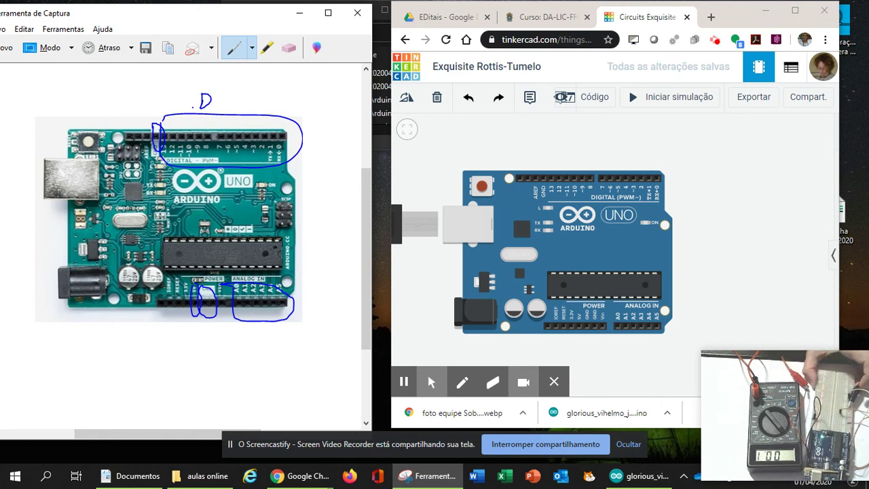
{"action": "left_click", "coordinate": [297, 17]}
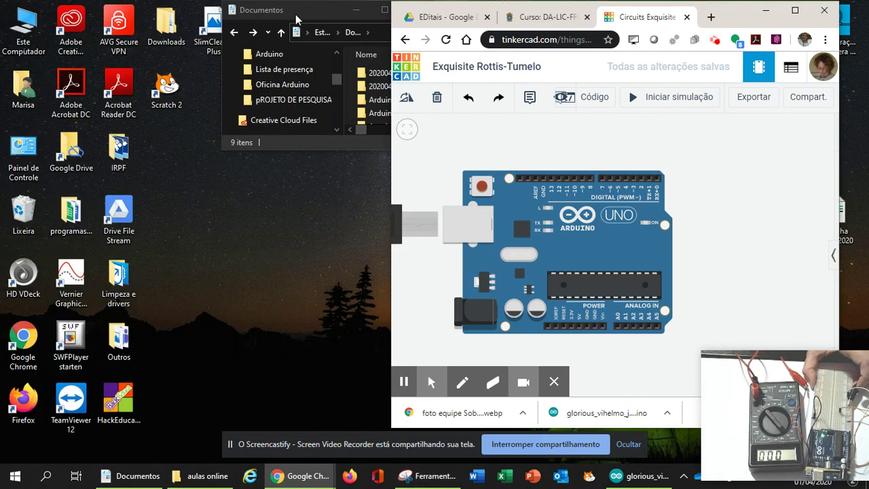
Move the Tinkercad window left and maximise it to fill the screen
{"action": "left_click_drag", "start_coordinate": [731, 19], "coordinate": [503, 27]}
{"action": "left_click", "coordinate": [573, 15]}
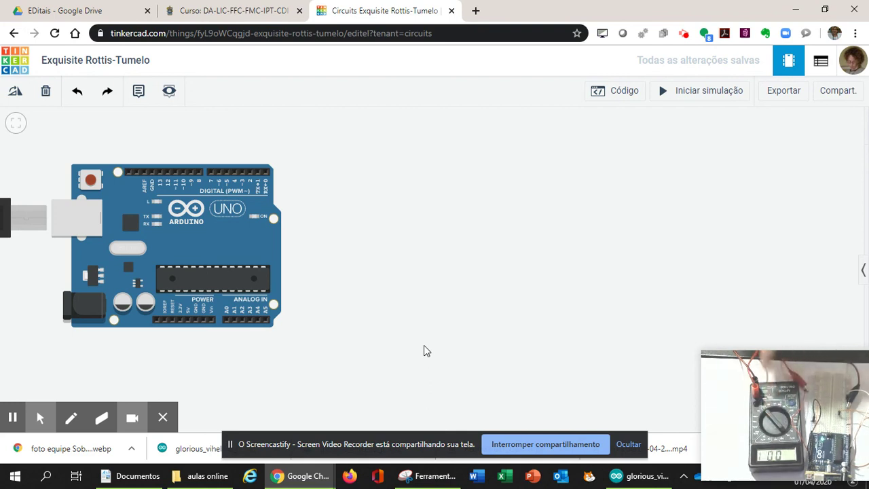
{"action": "mouse_move", "coordinate": [741, 464]}
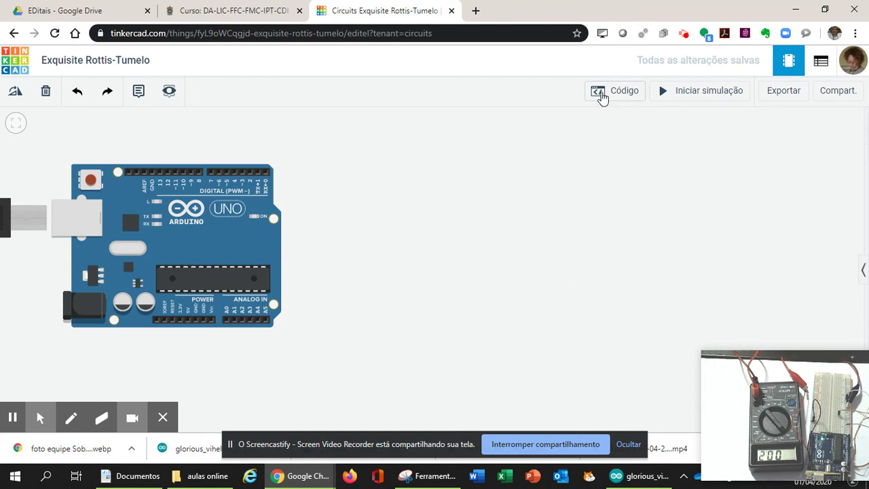
Show the blink code in Blocos + texto mode and shift the block stack left beside the delay(1000) text
{"action": "left_click", "coordinate": [601, 95]}
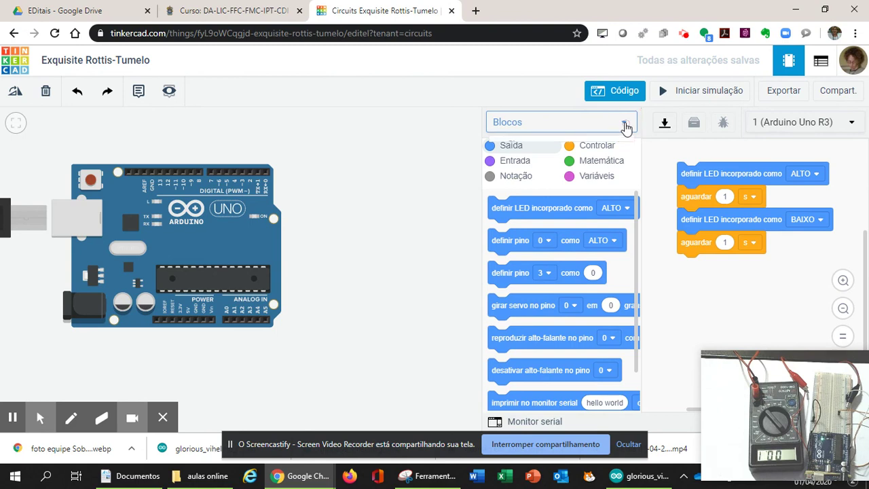
{"action": "left_click", "coordinate": [625, 122]}
{"action": "left_click", "coordinate": [586, 167]}
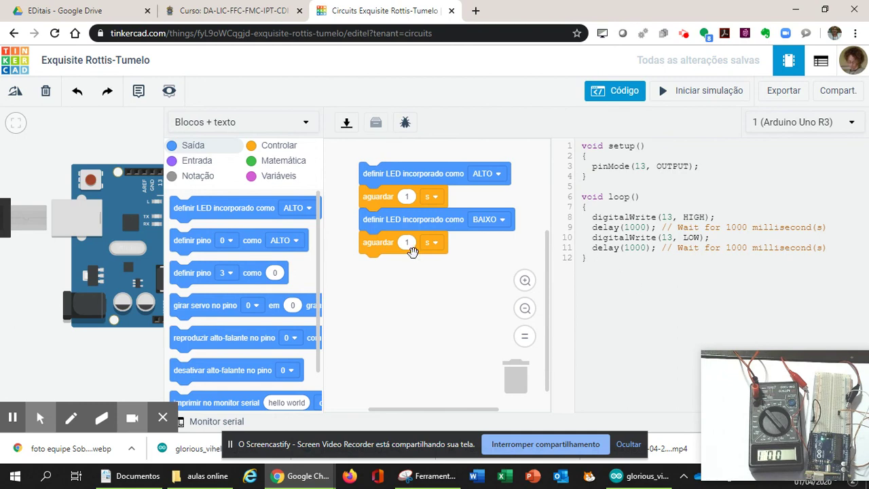
{"action": "left_click_drag", "start_coordinate": [390, 176], "coordinate": [376, 203]}
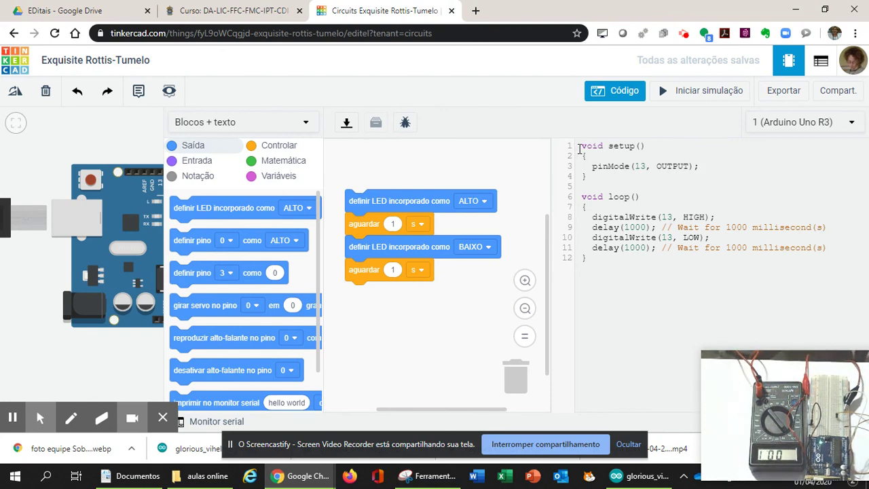
Highlight the pinMode line and both pin 13 arguments in the code, then close the code panel
{"action": "left_click", "coordinate": [622, 287]}
{"action": "left_click_drag", "start_coordinate": [705, 169], "coordinate": [588, 168]}
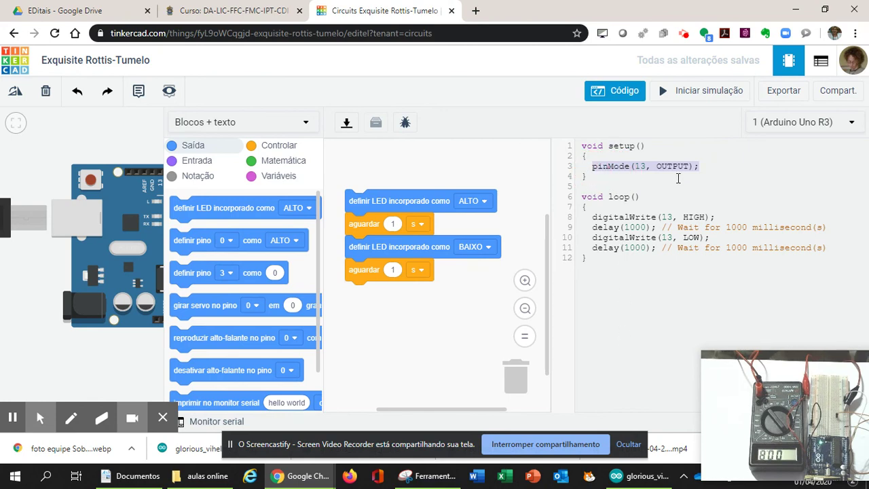
{"action": "left_click", "coordinate": [580, 146]}
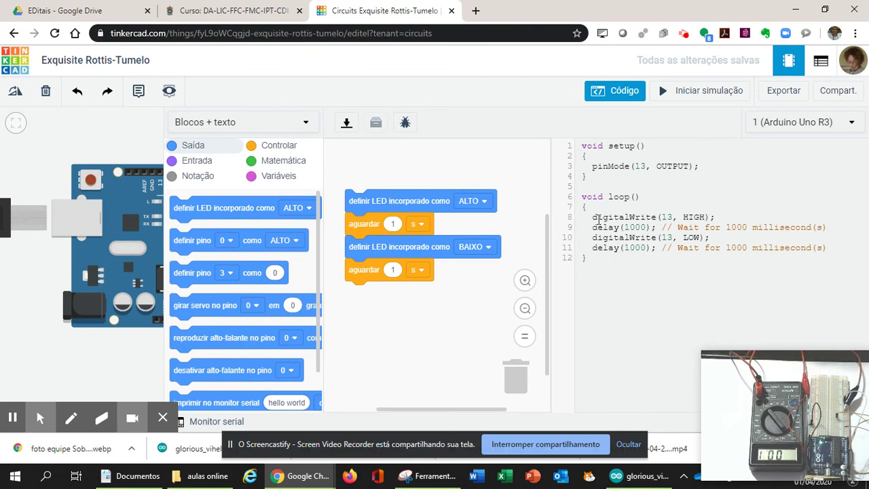
{"action": "double_click", "coordinate": [669, 217]}
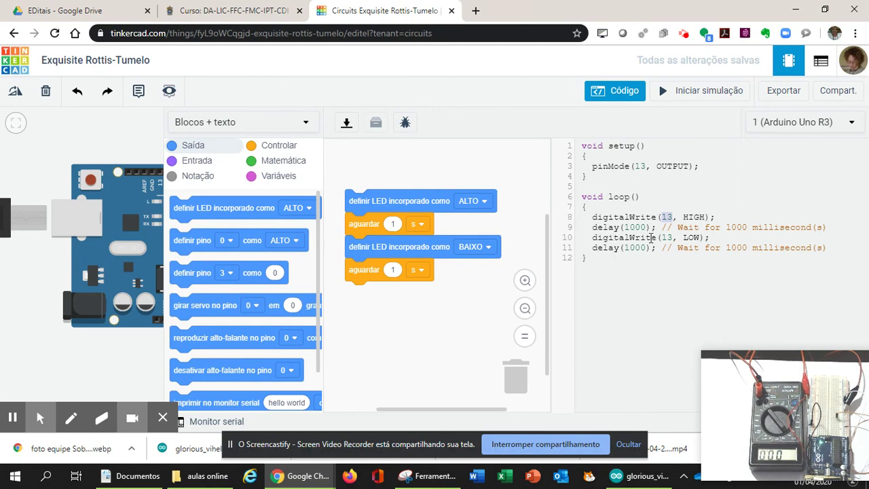
{"action": "double_click", "coordinate": [668, 237]}
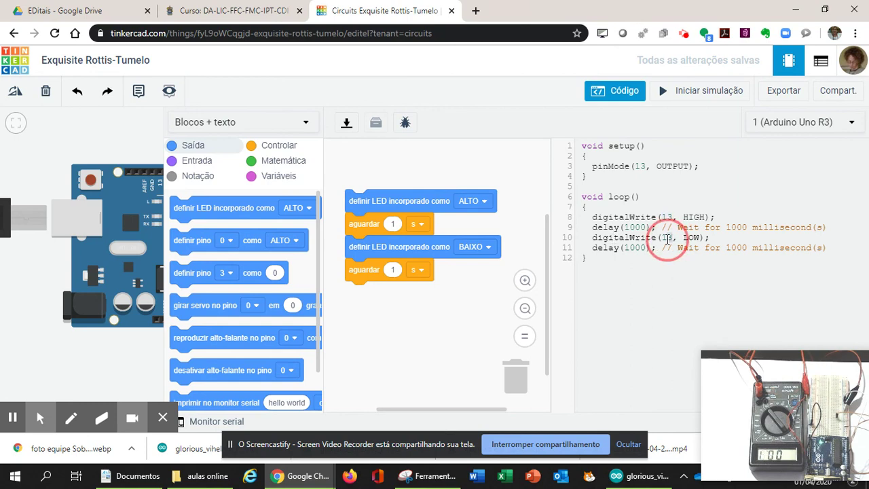
{"action": "left_click", "coordinate": [669, 303]}
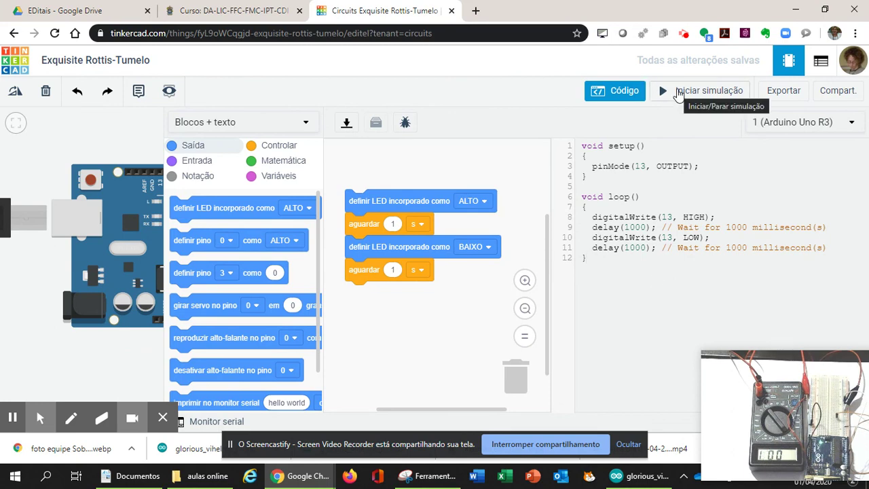
{"action": "left_click", "coordinate": [605, 97]}
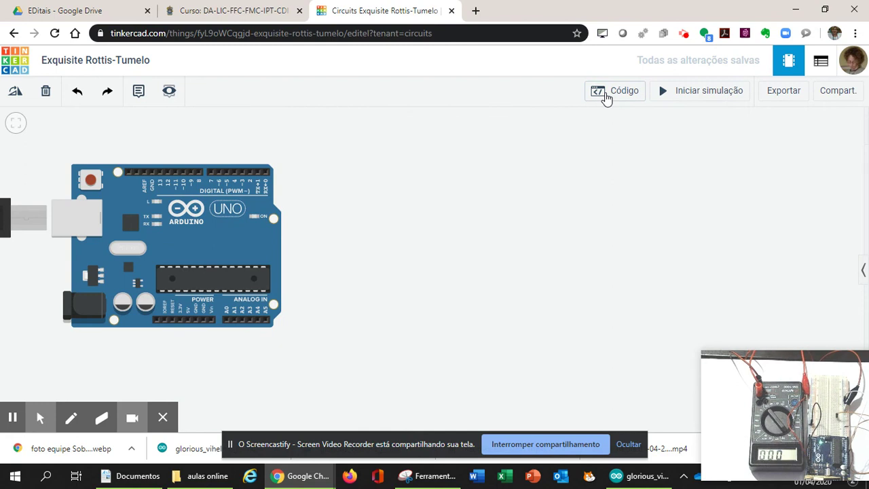
Place a multimeter from the components list above the Arduino and reposition the board
{"action": "left_click", "coordinate": [865, 271]}
{"action": "scroll", "coordinate": [771, 258], "scroll_direction": "down", "scroll_amount": 3}
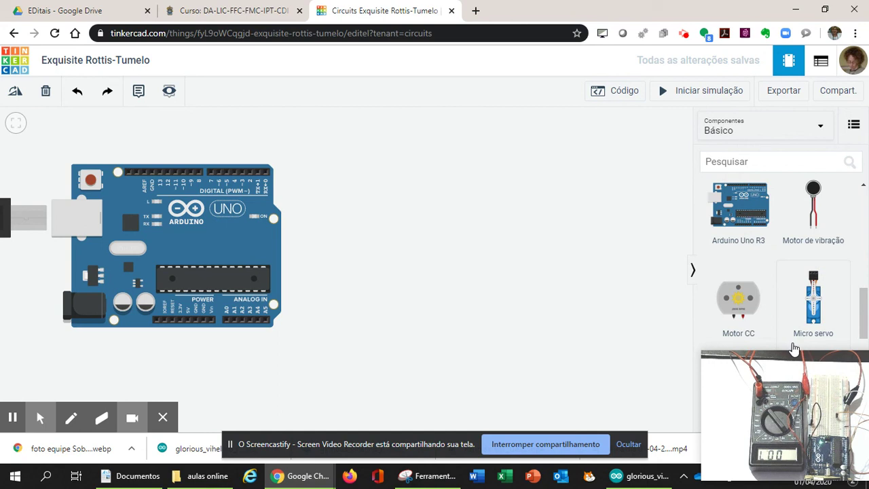
{"action": "left_click_drag", "start_coordinate": [794, 349], "coordinate": [771, 446]}
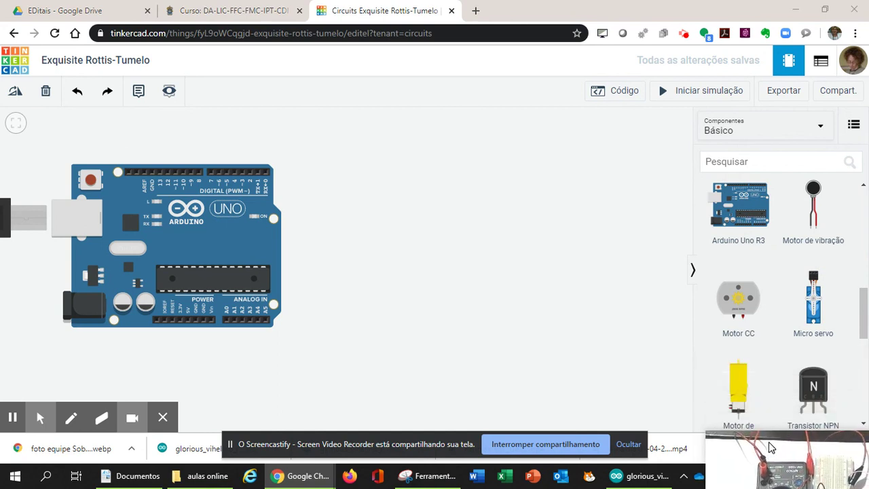
{"action": "scroll", "coordinate": [776, 330], "scroll_direction": "down", "scroll_amount": 5}
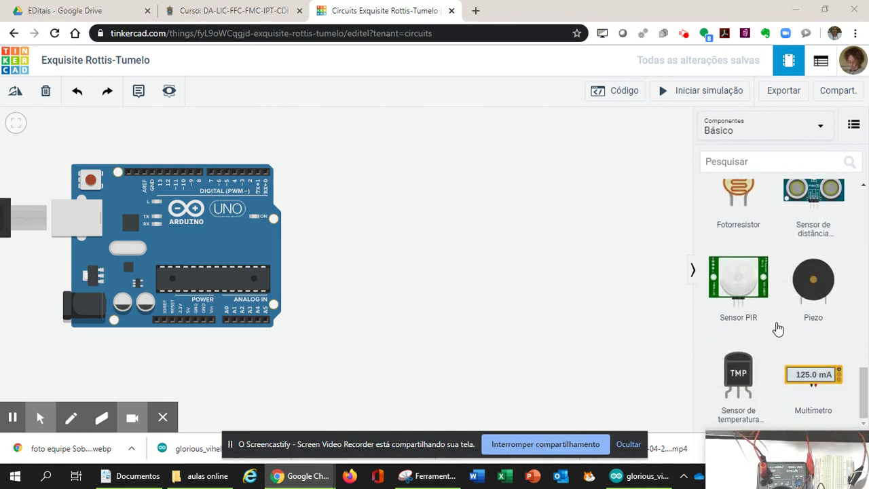
{"action": "left_click_drag", "start_coordinate": [813, 377], "coordinate": [387, 178]}
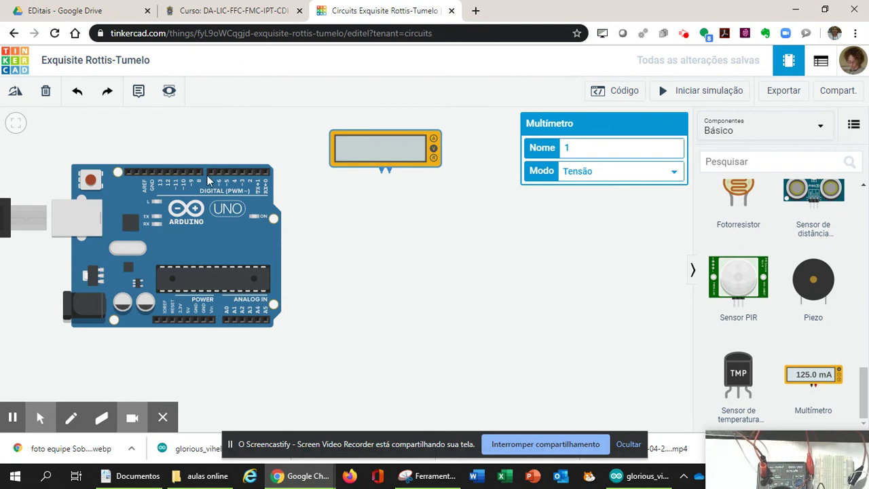
{"action": "left_click_drag", "start_coordinate": [380, 149], "coordinate": [358, 143]}
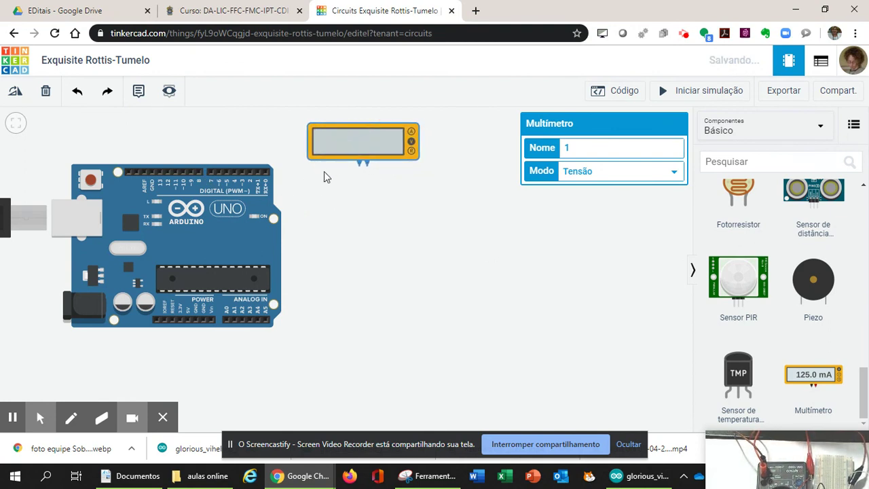
{"action": "left_click_drag", "start_coordinate": [231, 220], "coordinate": [380, 281]}
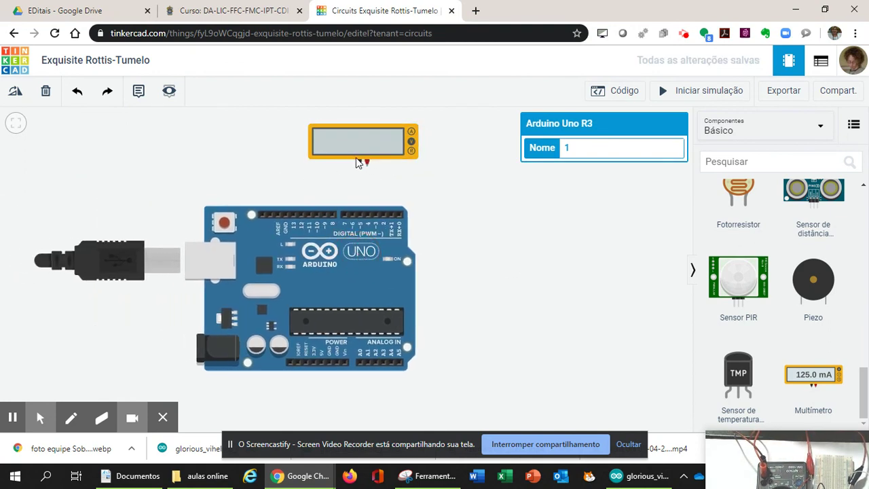
Wire the multimeter's negative probe to GND and its positive probe to pin 13
{"action": "left_click_drag", "start_coordinate": [359, 163], "coordinate": [285, 216]}
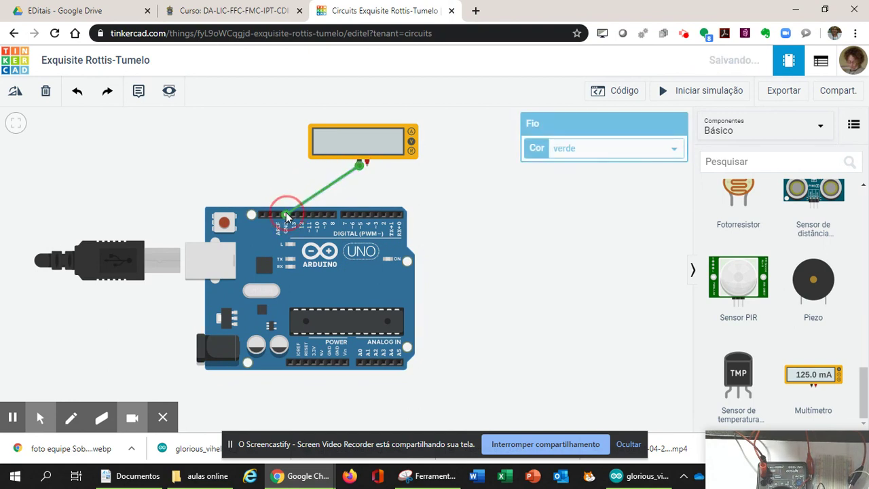
{"action": "left_click_drag", "start_coordinate": [366, 163], "coordinate": [292, 224]}
{"action": "left_click_drag", "start_coordinate": [334, 135], "coordinate": [257, 138]}
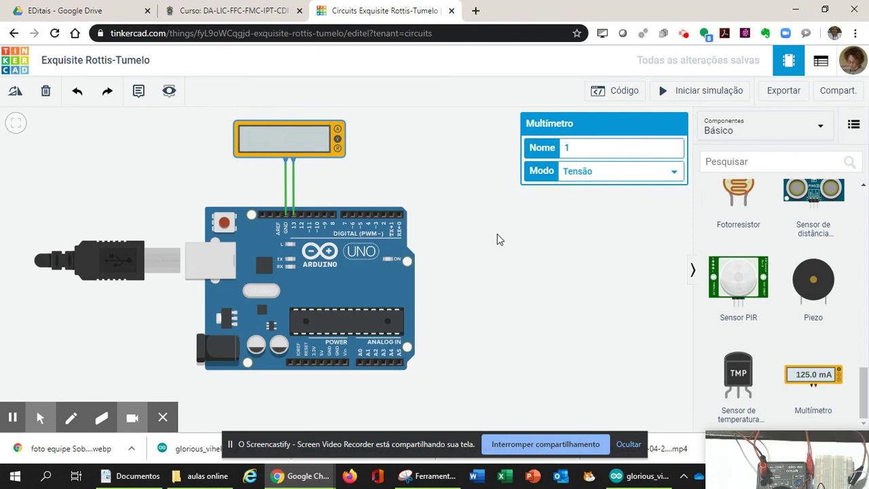
{"action": "left_click", "coordinate": [629, 91]}
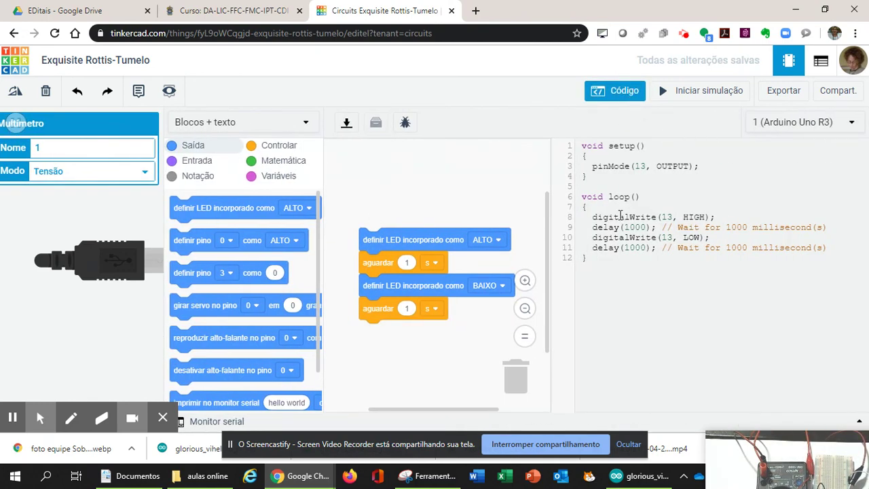
{"action": "left_click", "coordinate": [608, 92]}
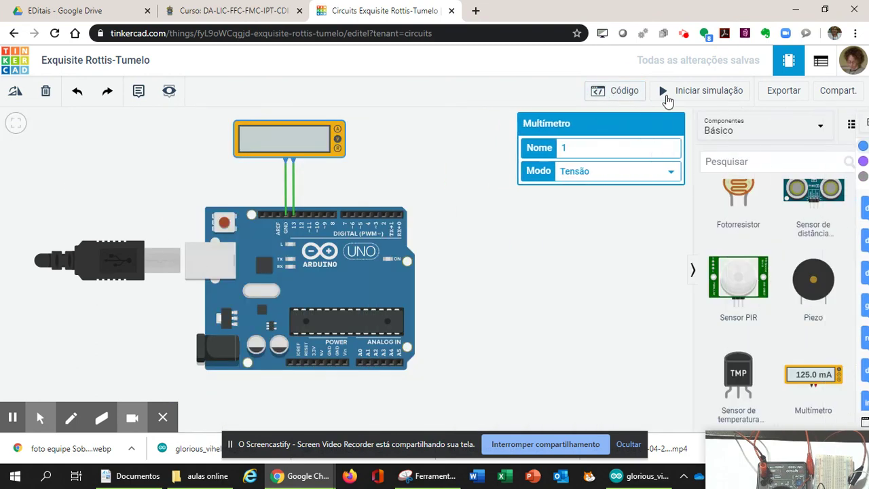
{"action": "left_click", "coordinate": [683, 99]}
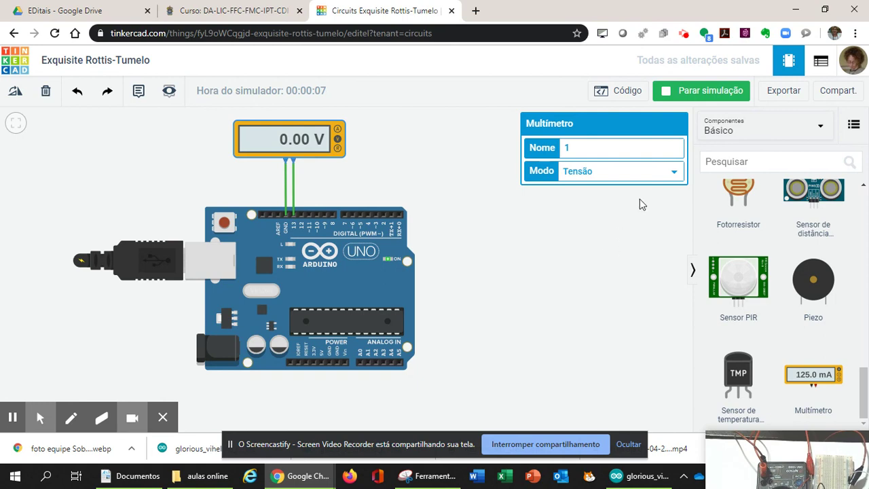
{"action": "left_click", "coordinate": [682, 94]}
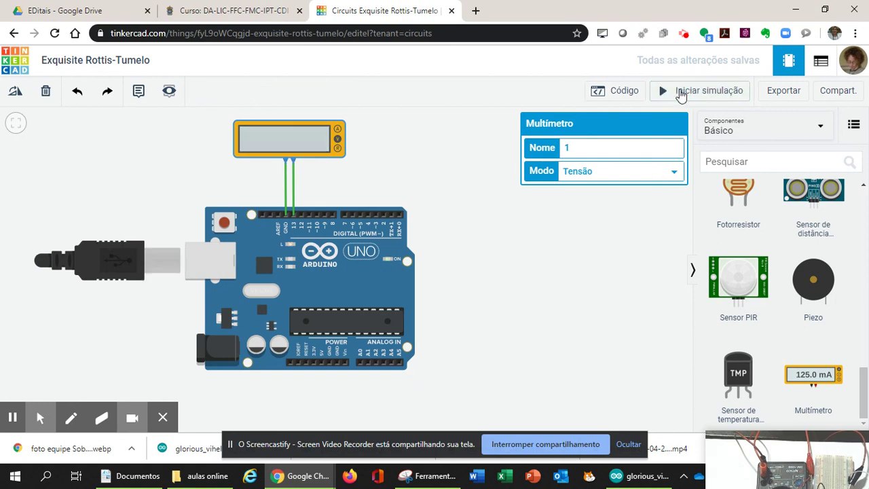
{"action": "left_click", "coordinate": [622, 98]}
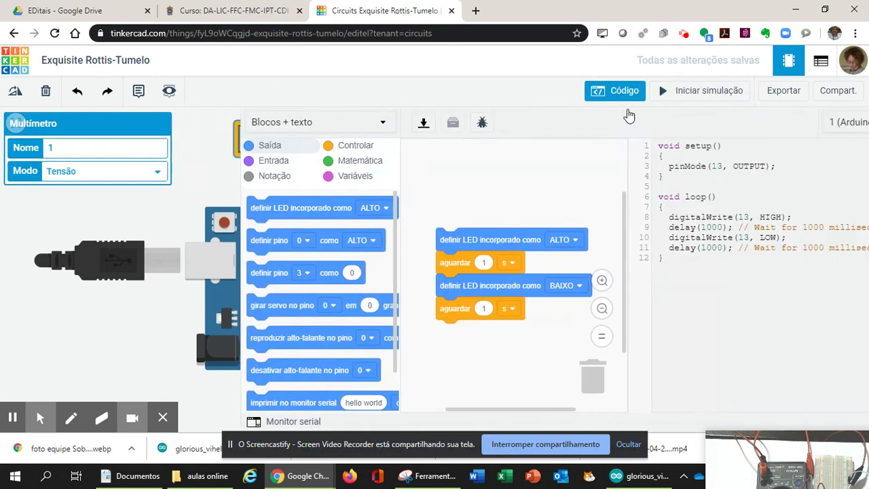
Set both wait blocks to 2 seconds and run the simulation to watch the 4.70 V reading
{"action": "left_click", "coordinate": [628, 227]}
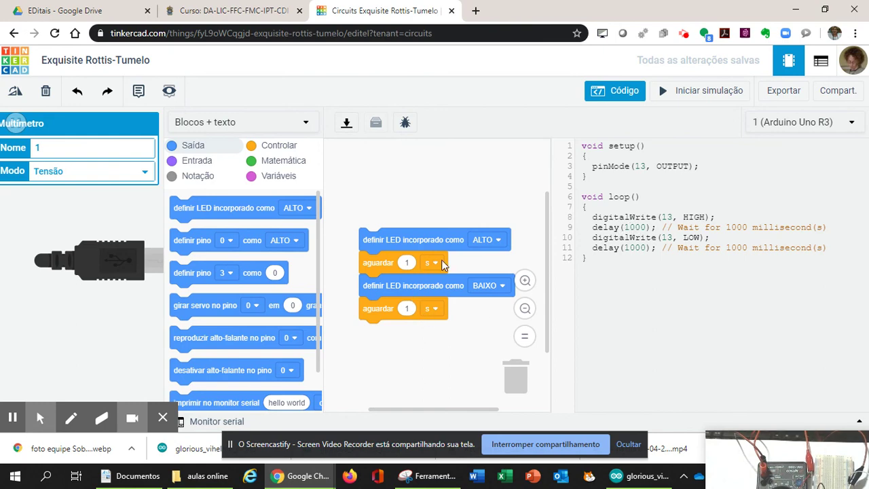
{"action": "left_click", "coordinate": [408, 263]}
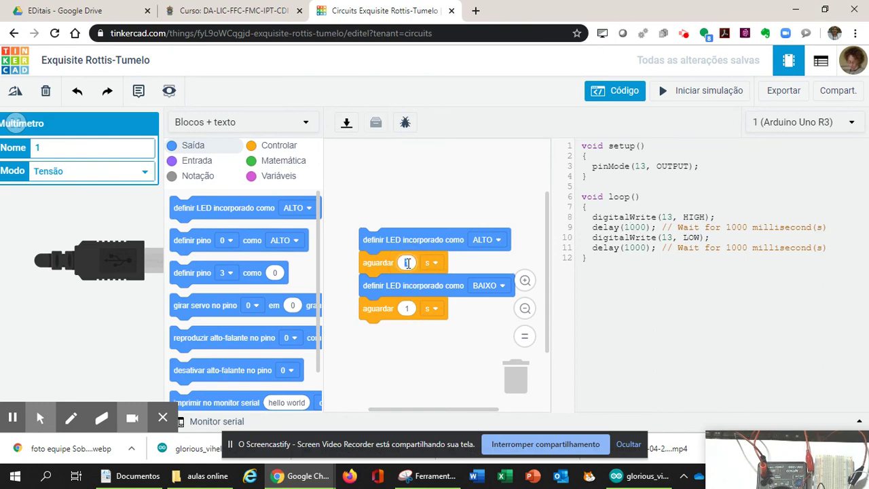
{"action": "type", "text": "2"}
{"action": "left_click", "coordinate": [408, 309]}
{"action": "type", "text": "2"}
{"action": "left_click", "coordinate": [457, 345]}
{"action": "left_click", "coordinate": [694, 92]}
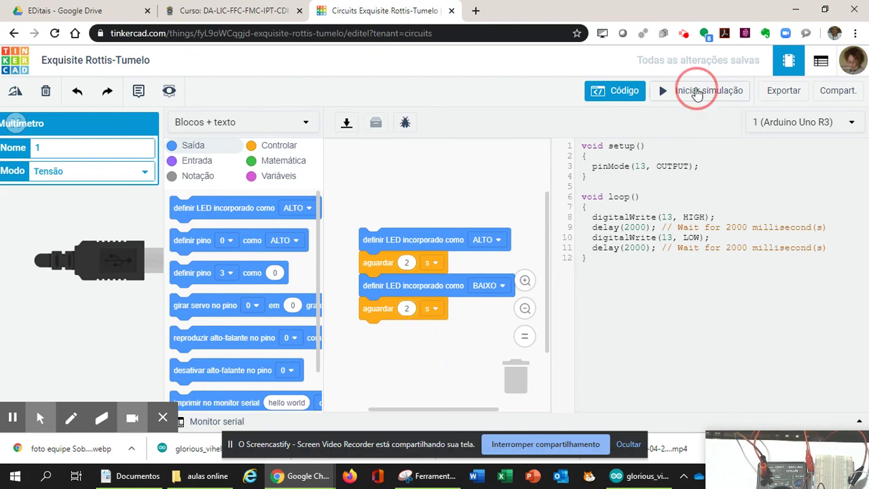
{"action": "left_click", "coordinate": [617, 100]}
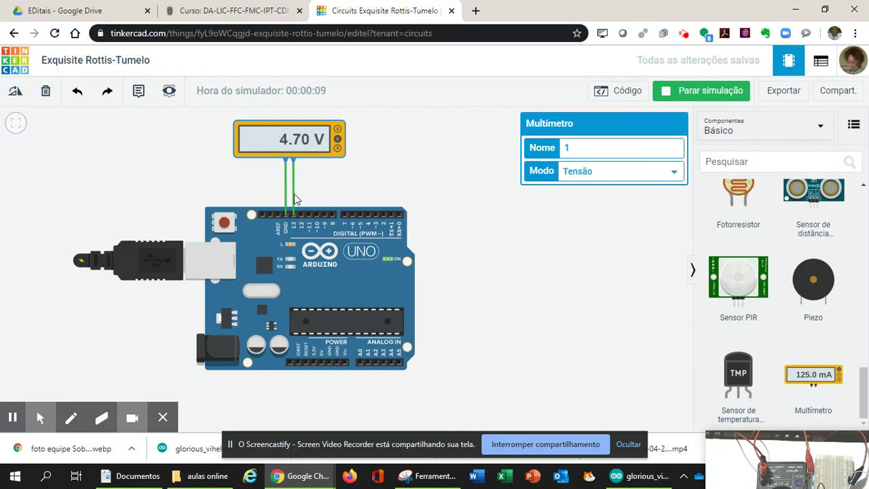
Delete the multimeter's pin 13 and GND wires, leaving it unconnected above the Arduino
{"action": "left_click", "coordinate": [293, 200]}
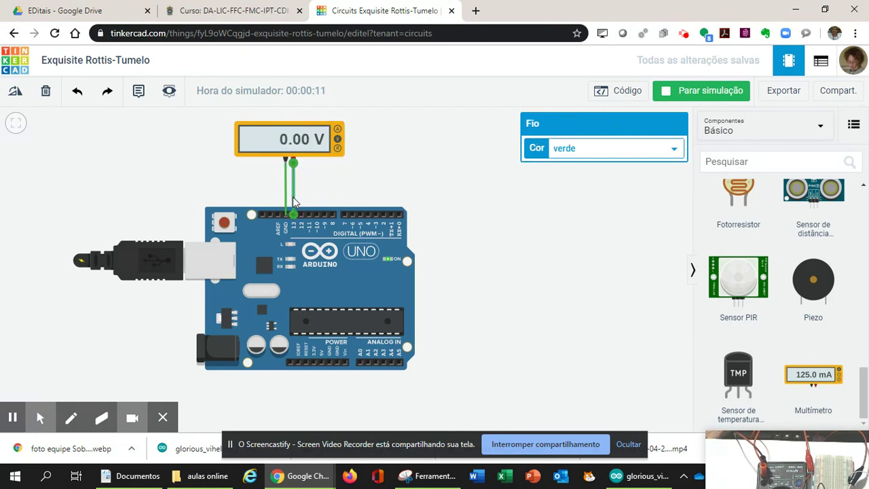
{"action": "key", "text": "Delete"}
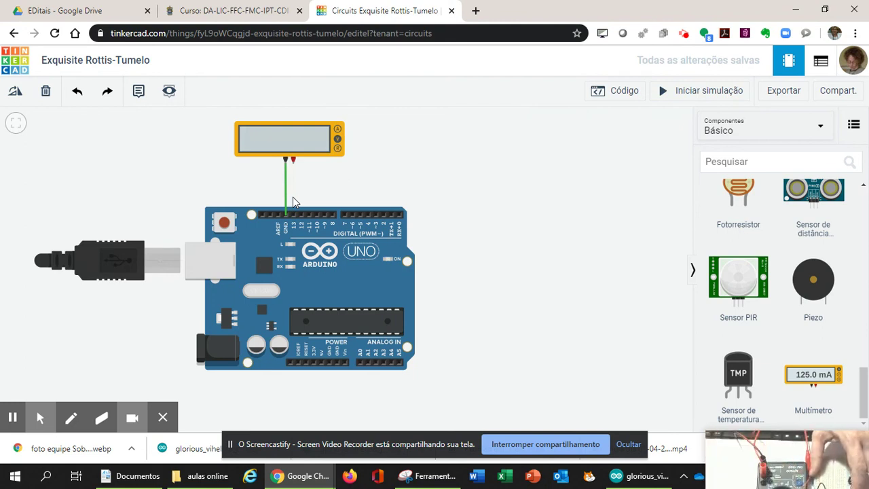
{"action": "left_click_drag", "start_coordinate": [764, 471], "coordinate": [596, 253]}
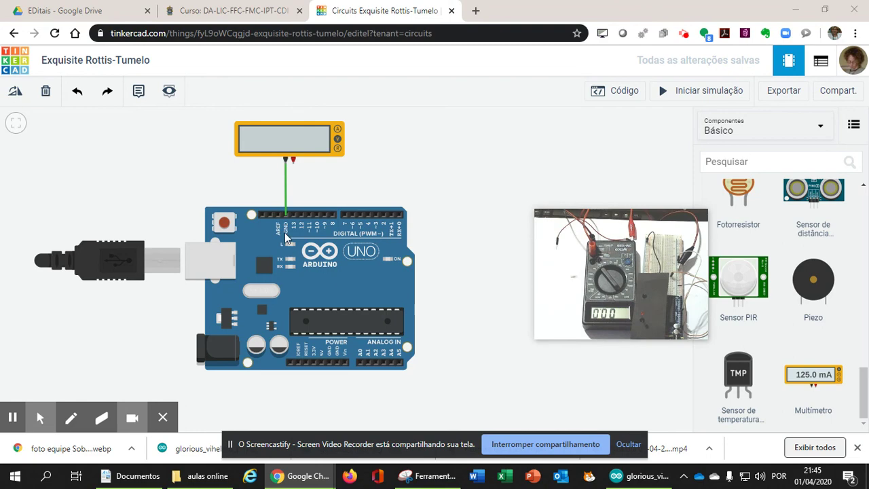
{"action": "left_click", "coordinate": [286, 192]}
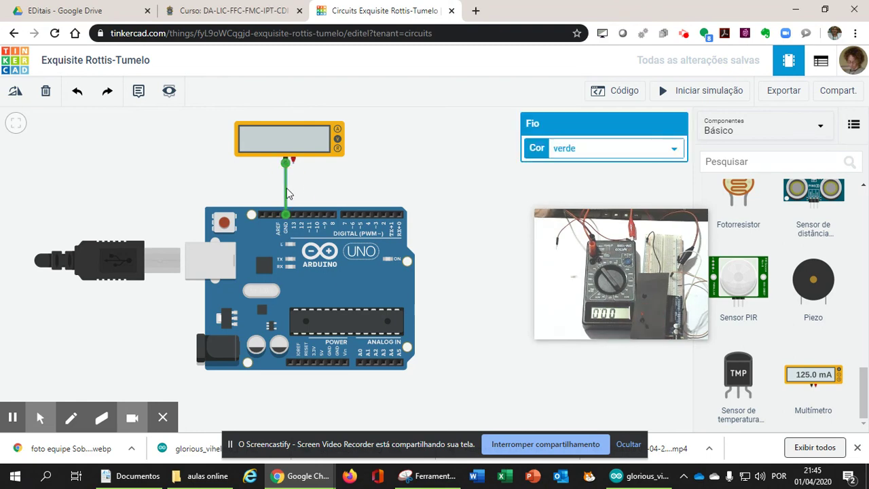
{"action": "key", "text": "Delete"}
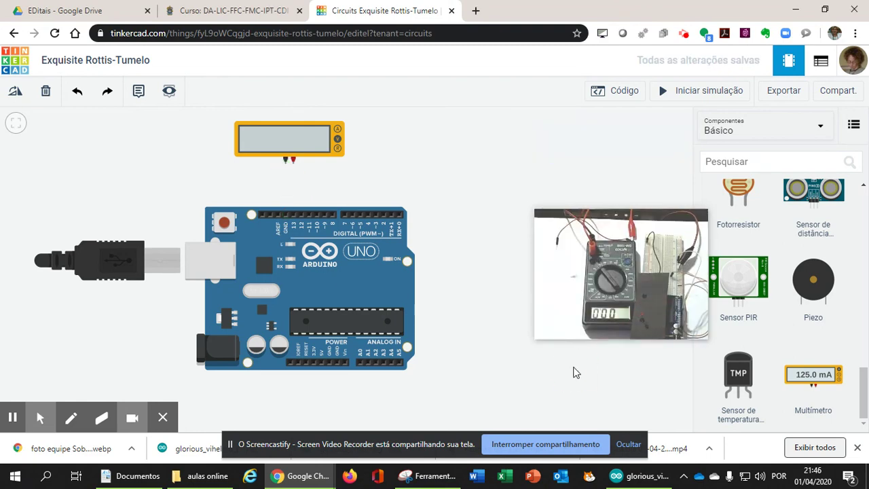
Place a red LED above the Arduino and wire its legs to GND and pin 13
{"action": "scroll", "coordinate": [574, 372], "scroll_direction": "up", "scroll_amount": 3}
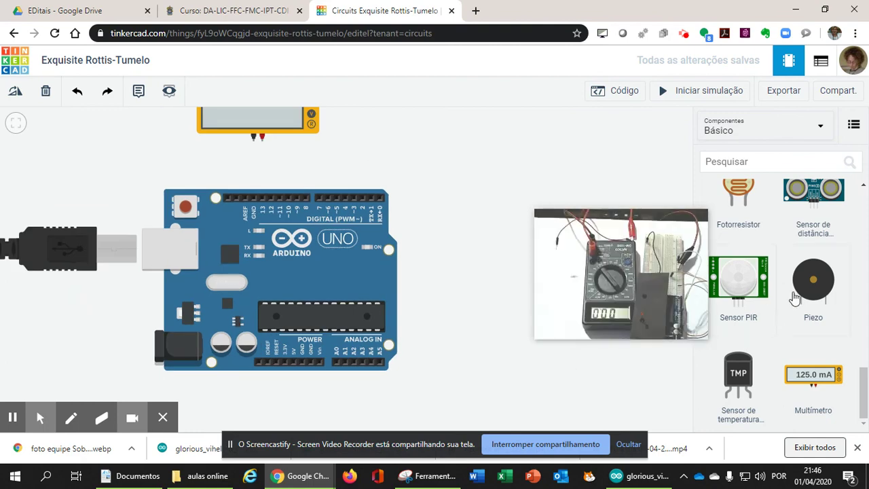
{"action": "left_click_drag", "start_coordinate": [864, 394], "coordinate": [866, 214]}
{"action": "left_click_drag", "start_coordinate": [814, 241], "coordinate": [266, 175]}
{"action": "left_click", "coordinate": [263, 174]}
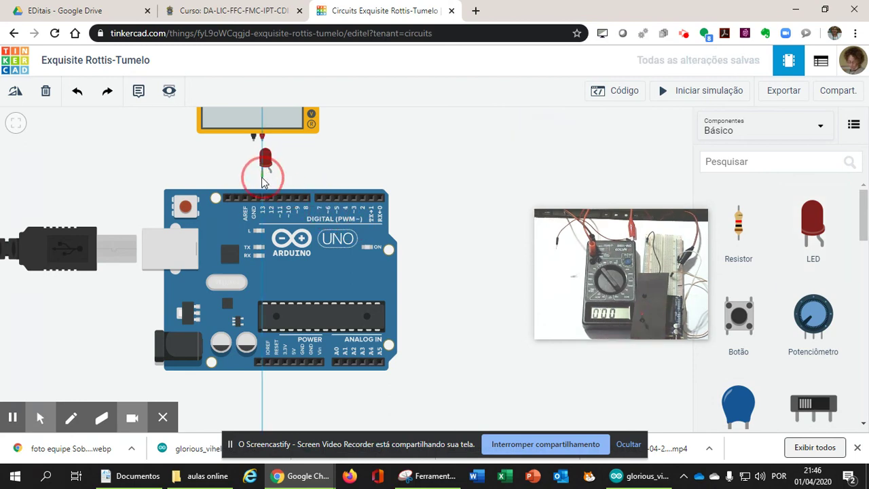
{"action": "left_click", "coordinate": [253, 199]}
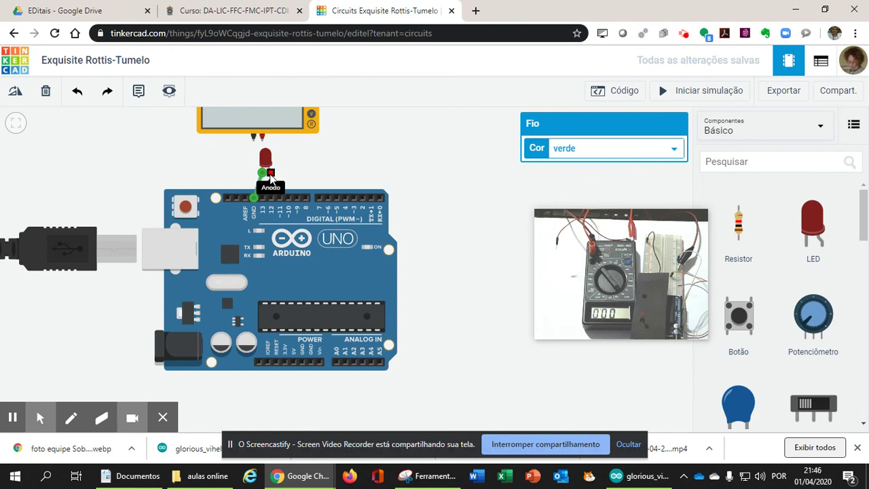
{"action": "left_click", "coordinate": [270, 175]}
{"action": "left_click", "coordinate": [263, 199]}
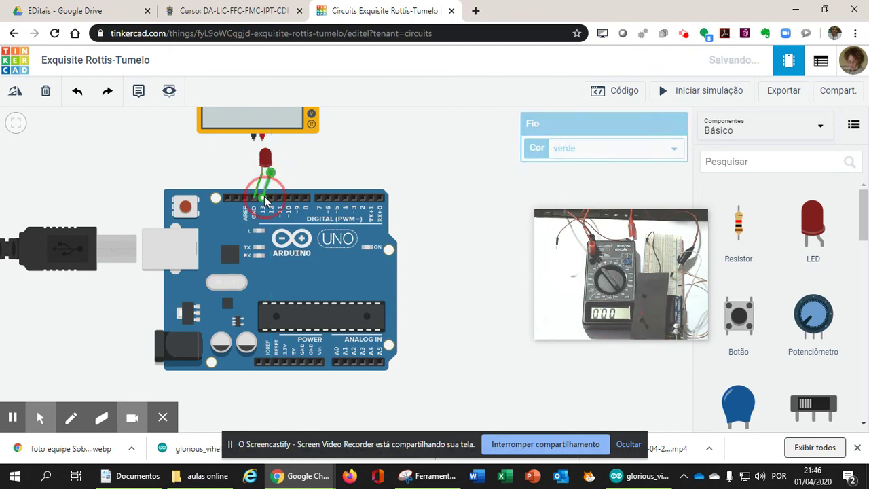
{"action": "left_click", "coordinate": [349, 156]}
Reconnect the multimeter's negative lead to GND and positive lead to pin 13
{"action": "left_click", "coordinate": [254, 138]}
{"action": "left_click", "coordinate": [251, 198]}
{"action": "left_click", "coordinate": [253, 198]}
{"action": "left_click_drag", "start_coordinate": [261, 137], "coordinate": [303, 150]}
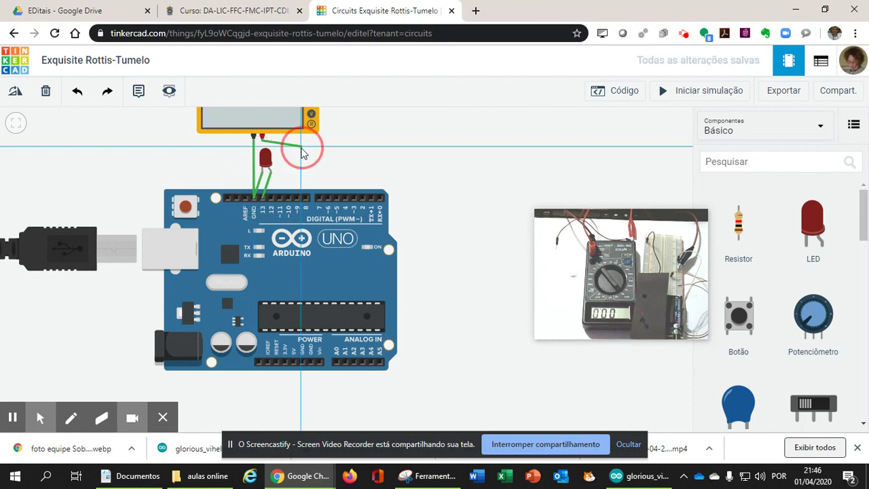
{"action": "left_click", "coordinate": [264, 198]}
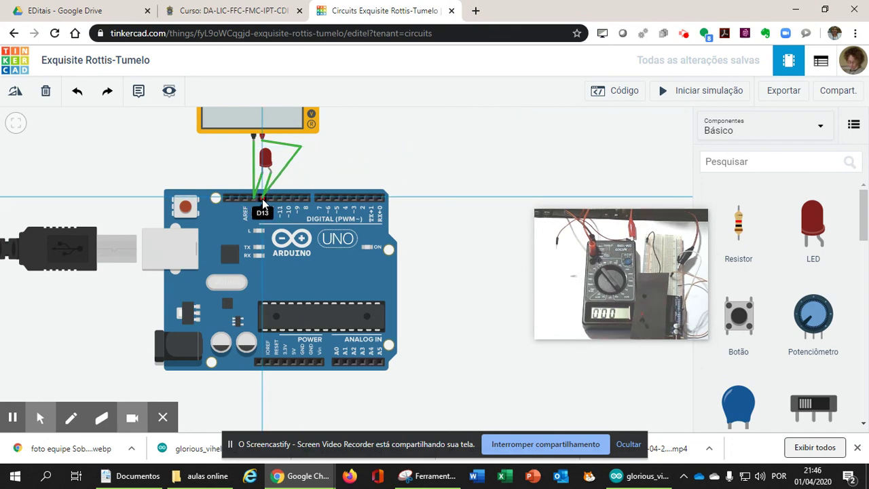
{"action": "left_click", "coordinate": [262, 204]}
{"action": "left_click", "coordinate": [482, 121]}
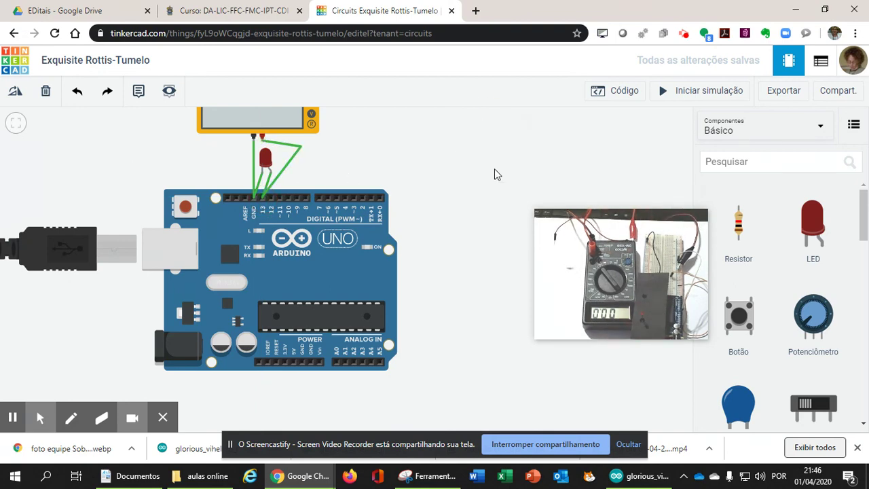
{"action": "scroll", "coordinate": [513, 174], "scroll_direction": "up", "scroll_amount": 1}
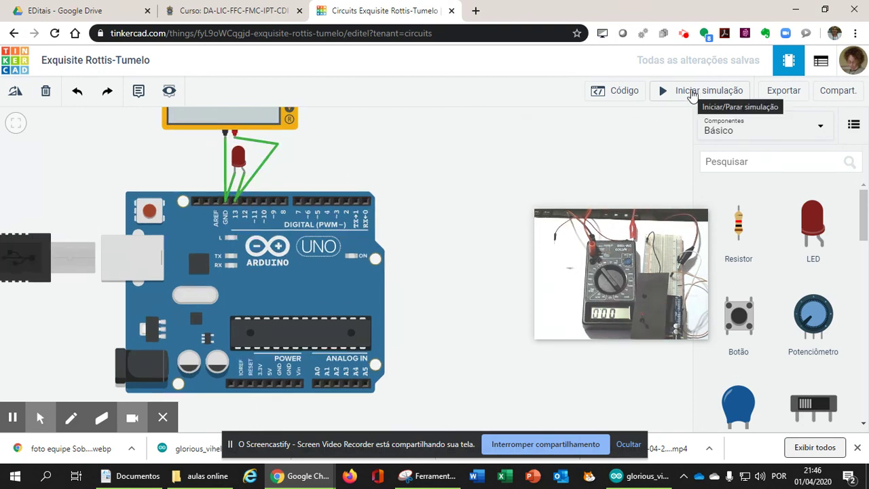
Run the simulation and watch the multimeter alternate between 2.32 V and 0.00 V as the LED blinks
{"action": "left_click_drag", "start_coordinate": [396, 156], "coordinate": [389, 178]}
{"action": "left_click", "coordinate": [689, 94]}
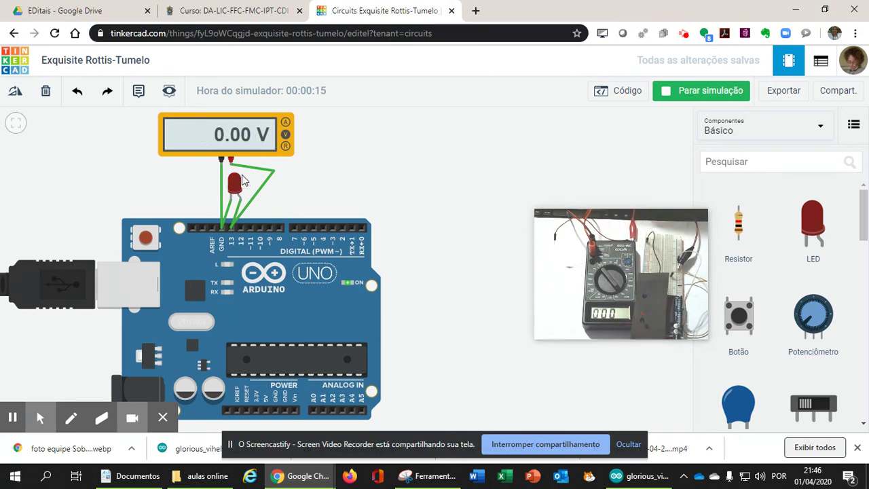
{"action": "mouse_move", "coordinate": [247, 174]}
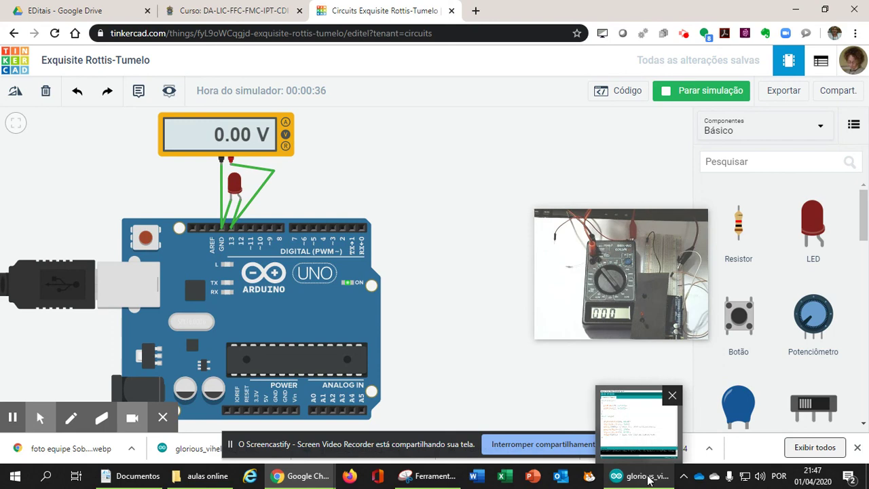
Stop the simulation, reopen the code and select the entire blink sketch text
{"action": "left_click", "coordinate": [686, 93]}
{"action": "left_click", "coordinate": [619, 93]}
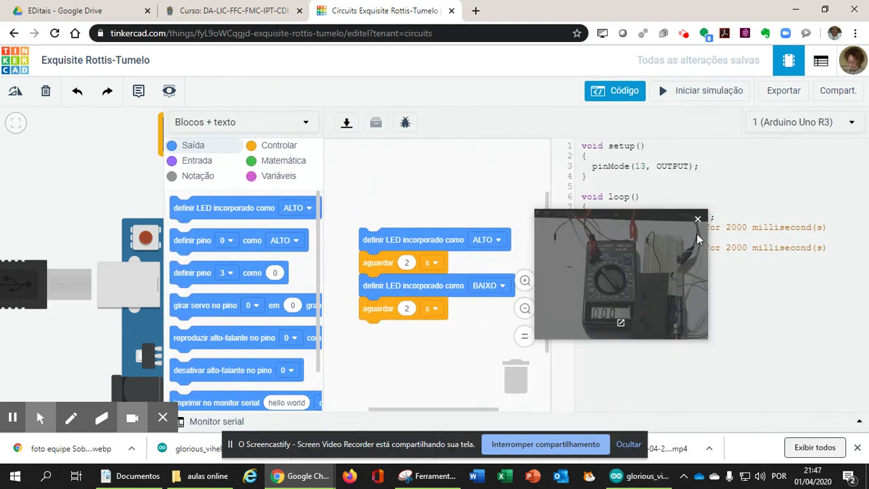
{"action": "left_click_drag", "start_coordinate": [631, 221], "coordinate": [749, 342]}
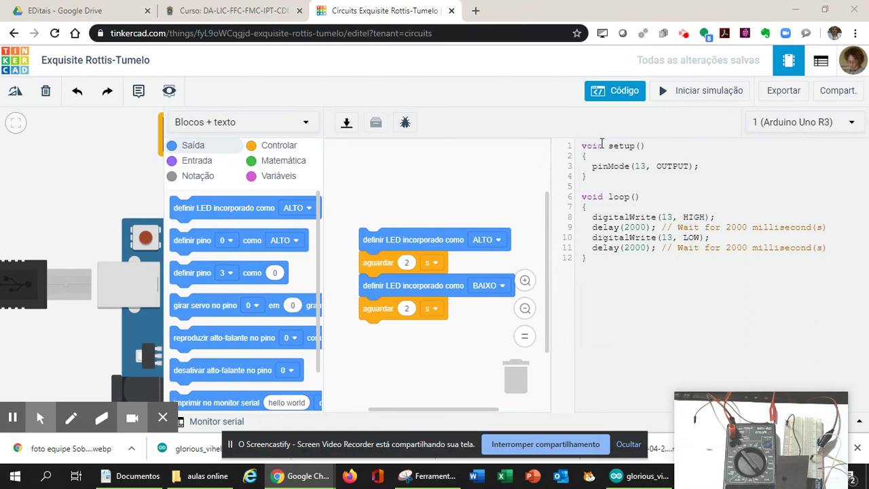
{"action": "mouse_move", "coordinate": [581, 146]}
{"action": "left_mouse_down"}
{"action": "mouse_move", "coordinate": [613, 169]}
{"action": "mouse_move", "coordinate": [640, 278]}
{"action": "left_mouse_up"}
{"action": "key", "text": "ctrl+c"}
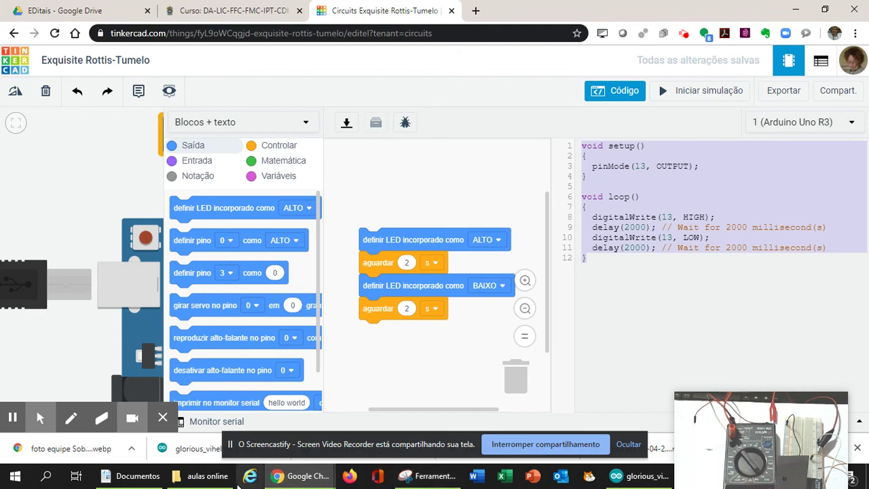
Create a new maximized sketch in Arduino IDE and paste the Tinkercad blink code over the template
{"action": "left_click", "coordinate": [638, 475]}
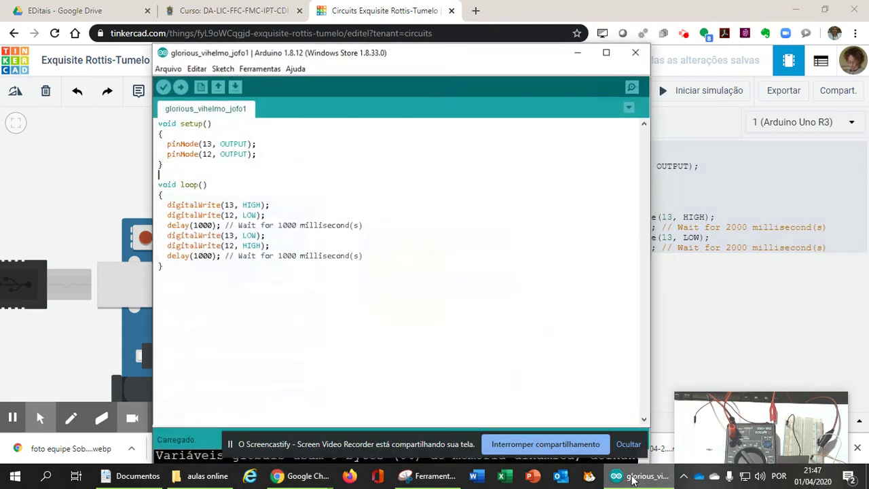
{"action": "left_click", "coordinate": [166, 67]}
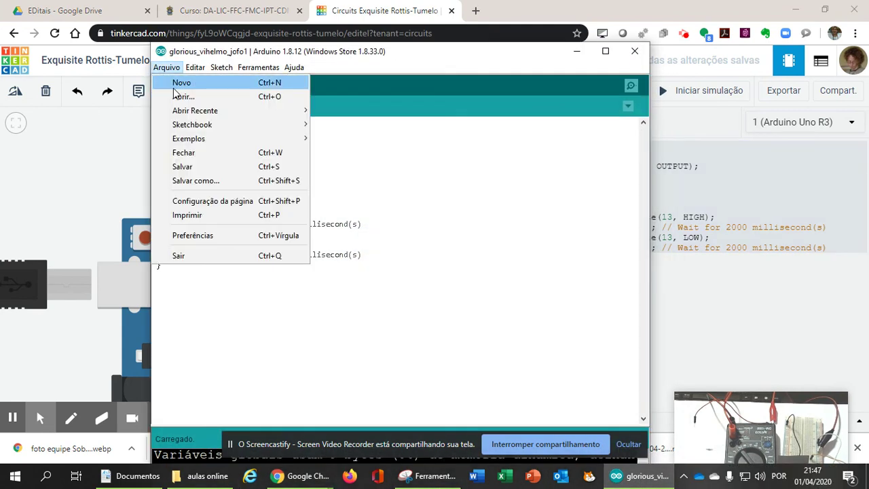
{"action": "left_click", "coordinate": [175, 82]}
{"action": "left_click", "coordinate": [552, 21]}
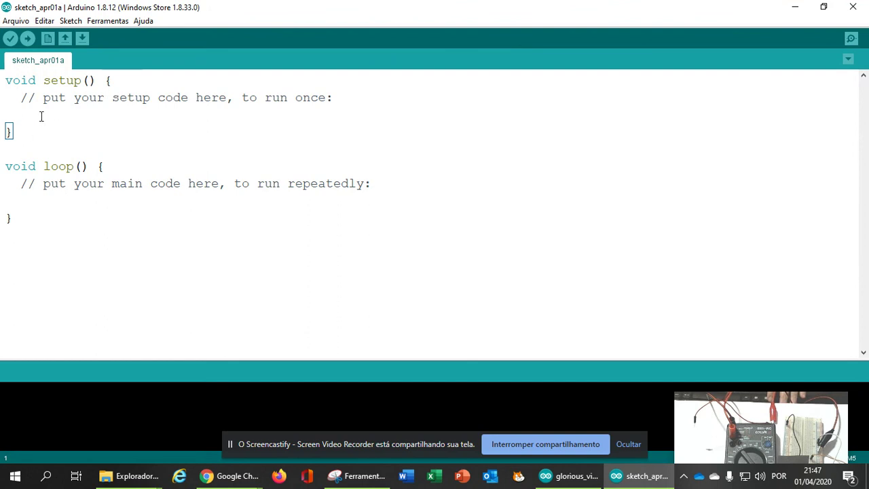
{"action": "left_click", "coordinate": [104, 167]}
{"action": "left_click", "coordinate": [28, 217]}
{"action": "left_click_drag", "start_coordinate": [6, 81], "coordinate": [51, 218]}
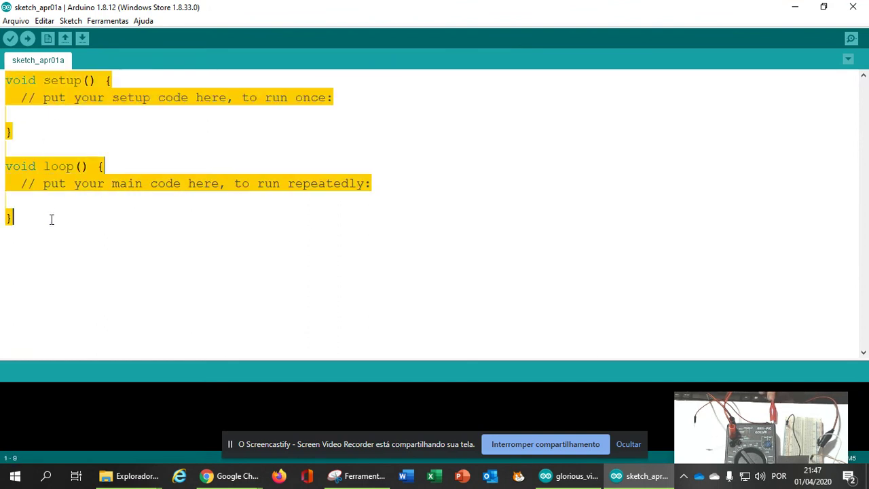
{"action": "key", "text": "ctrl+v"}
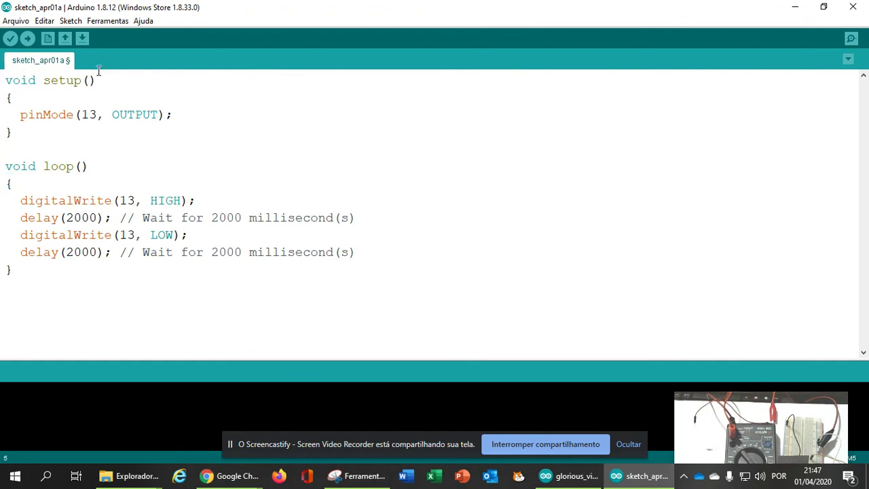
{"action": "left_click", "coordinate": [106, 23]}
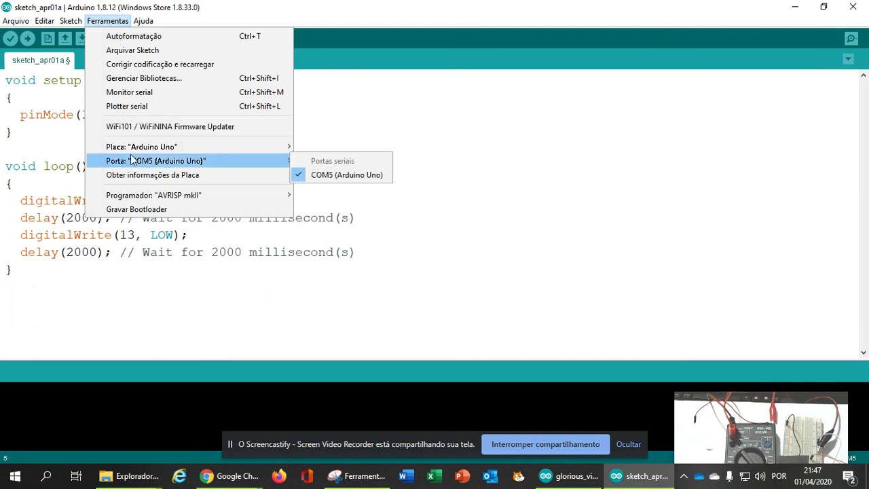
Select COM5 (Arduino Uno) as the upload port
{"action": "mouse_move", "coordinate": [136, 152]}
{"action": "left_click", "coordinate": [300, 175]}
{"action": "left_click", "coordinate": [111, 24]}
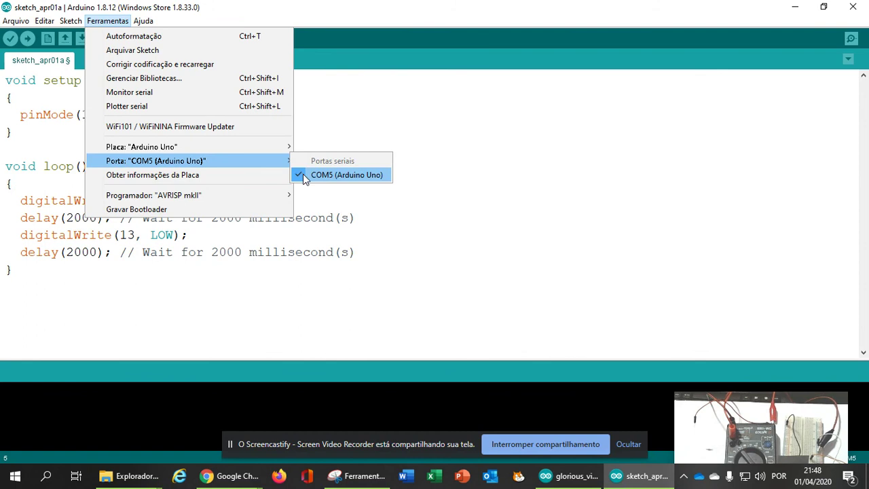
{"action": "left_click", "coordinate": [504, 177]}
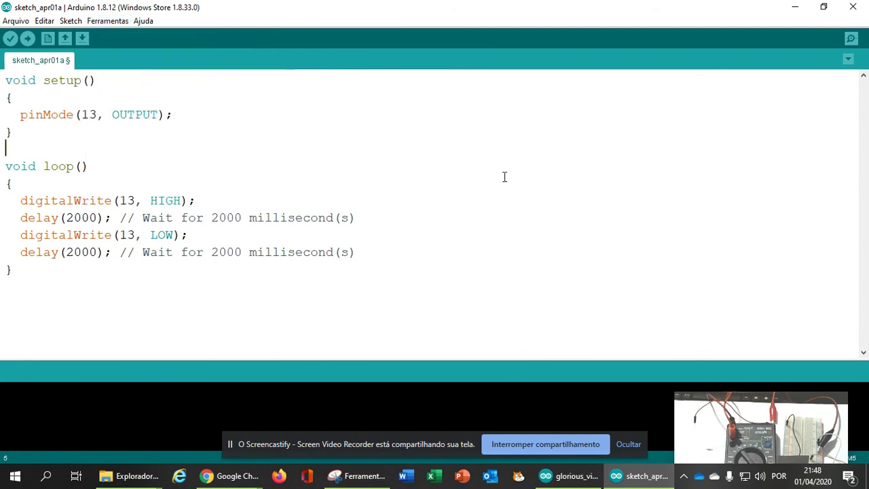
{"action": "left_click_drag", "start_coordinate": [400, 450], "coordinate": [373, 471]}
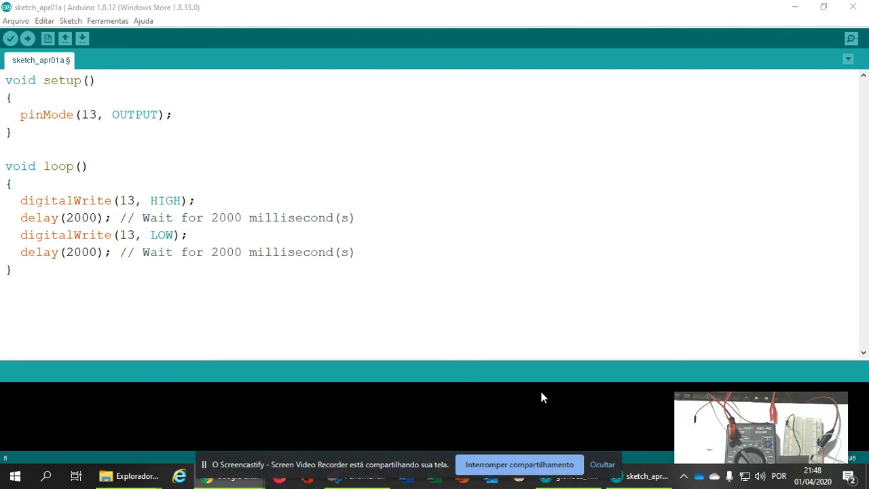
{"action": "left_click_drag", "start_coordinate": [702, 435], "coordinate": [713, 57]}
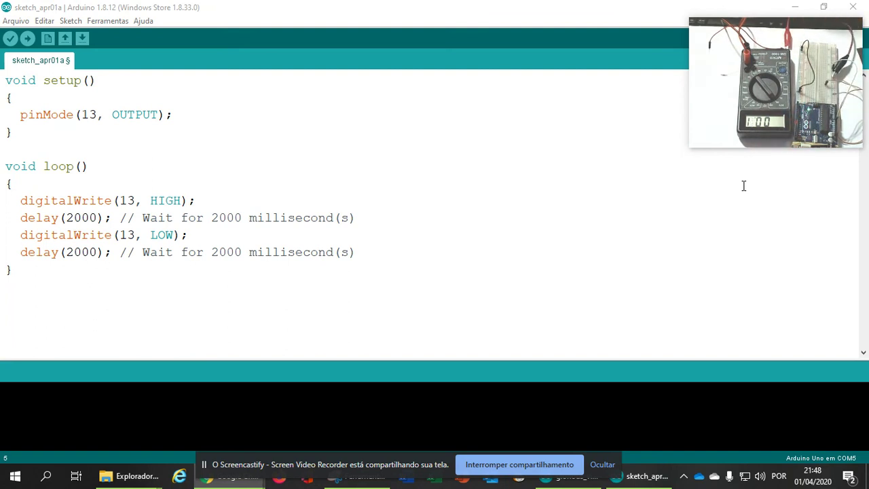
Upload the sketch to the Uno, saving it as ledpino13, then minimize its window
{"action": "left_click", "coordinate": [27, 40]}
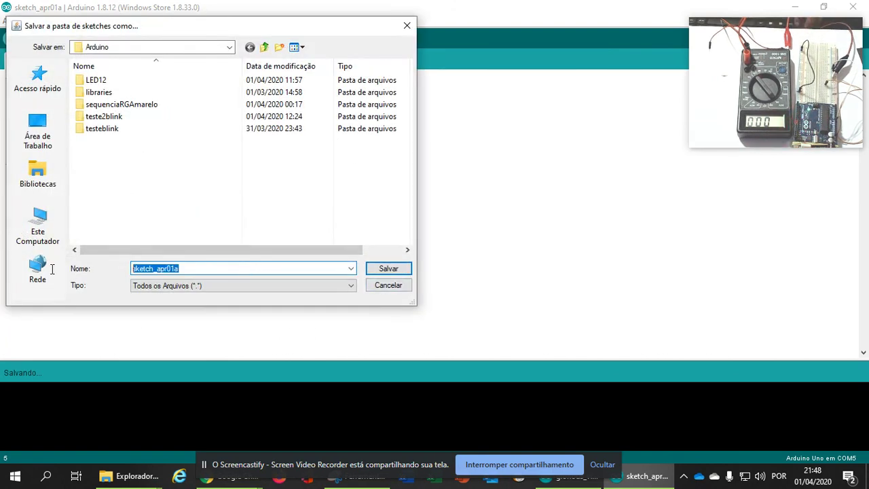
{"action": "type", "text": "led"}
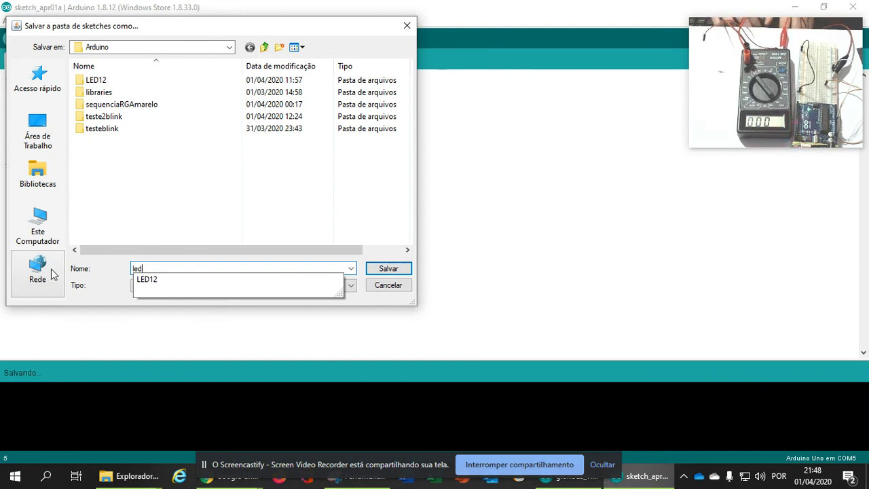
{"action": "type", "text": "pino13"}
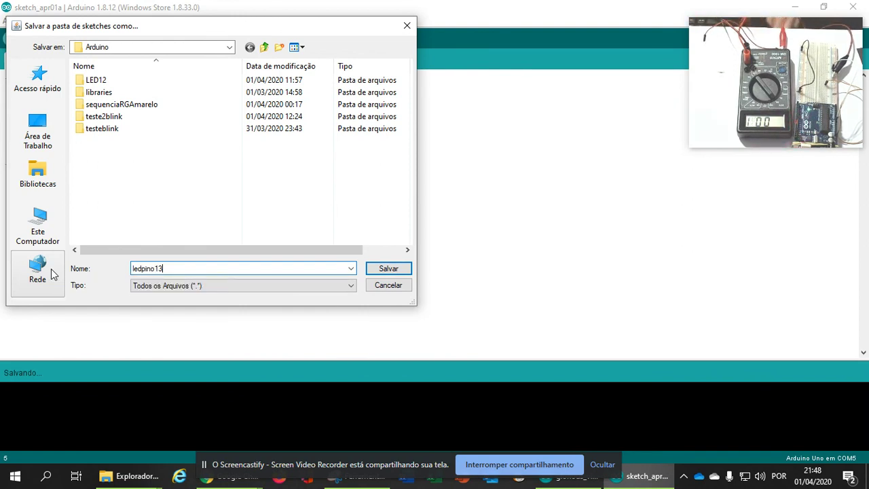
{"action": "left_click", "coordinate": [381, 271]}
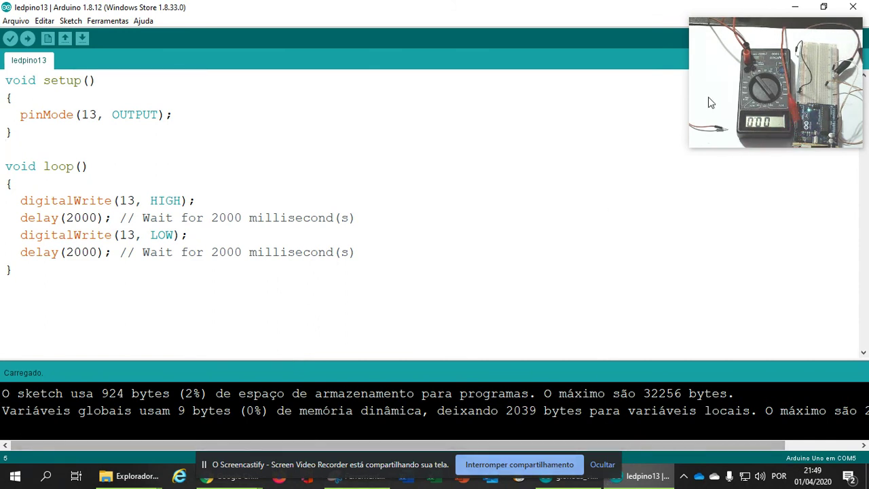
{"action": "mouse_move", "coordinate": [750, 31]}
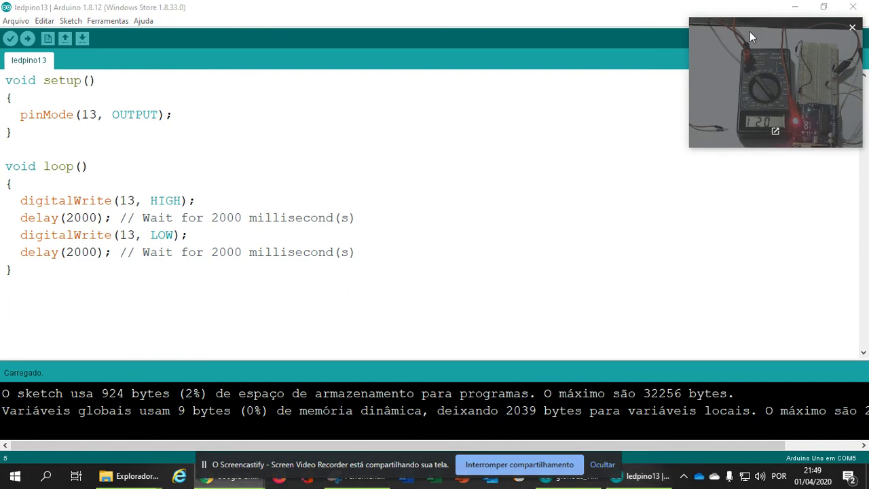
{"action": "left_click_drag", "start_coordinate": [749, 31], "coordinate": [201, 76]}
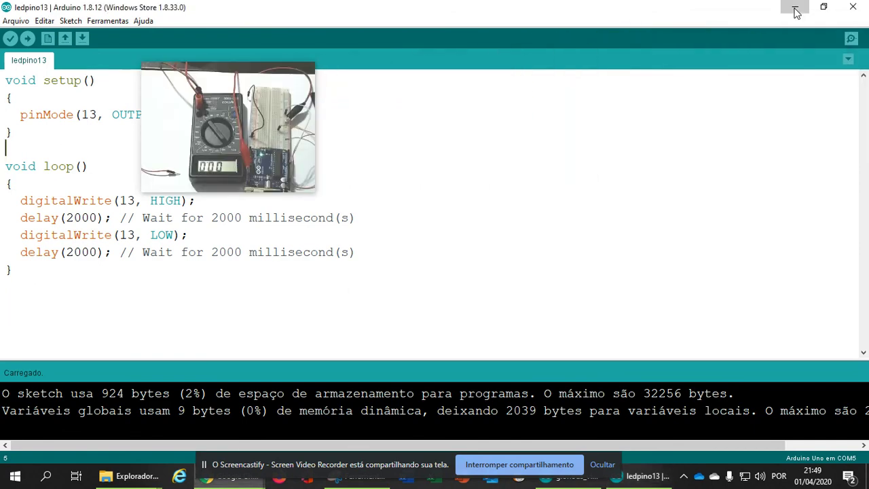
{"action": "left_click", "coordinate": [796, 9]}
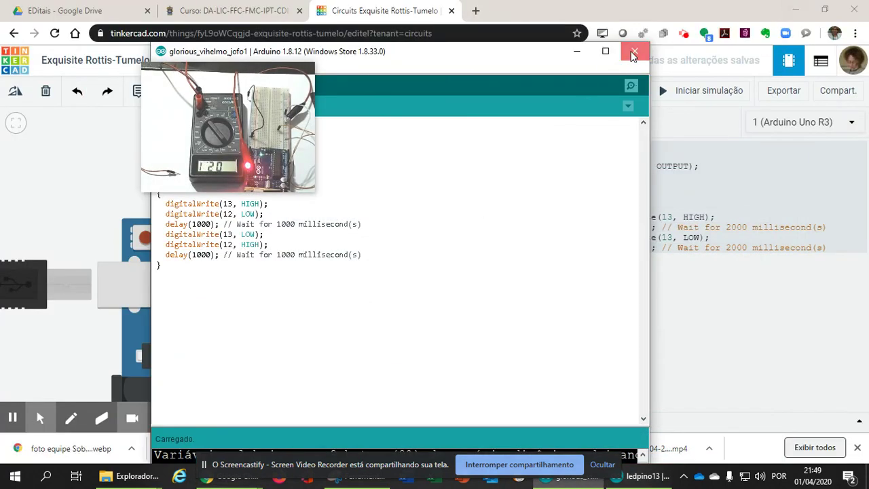
Close the older sketch window and the Tinkercad code panel to show the component list
{"action": "left_click", "coordinate": [634, 52]}
{"action": "left_click_drag", "start_coordinate": [217, 154], "coordinate": [205, 117]}
{"action": "left_click", "coordinate": [599, 95]}
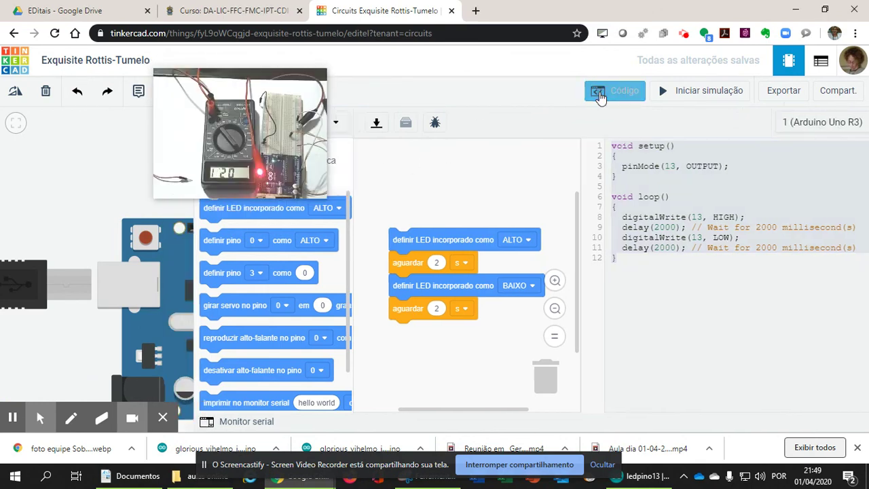
{"action": "left_click_drag", "start_coordinate": [242, 129], "coordinate": [475, 175]}
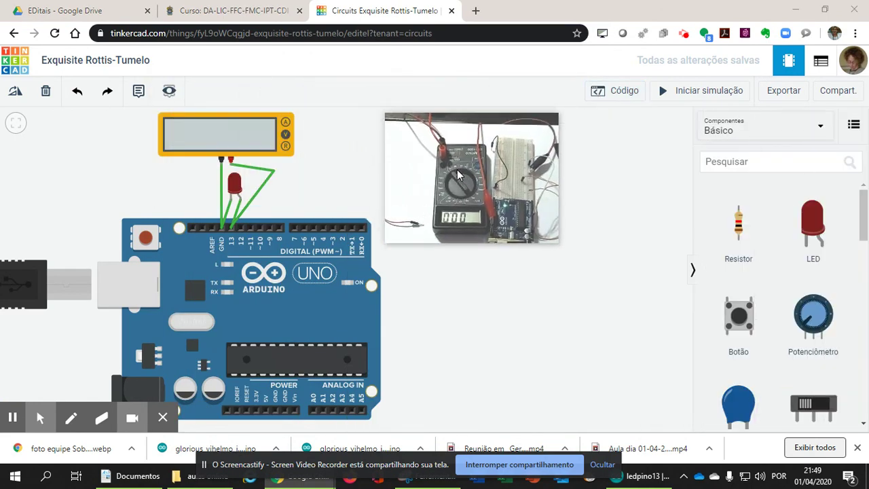
Run the circuit simulation to read the multimeter, then stop it
{"action": "left_click", "coordinate": [685, 94]}
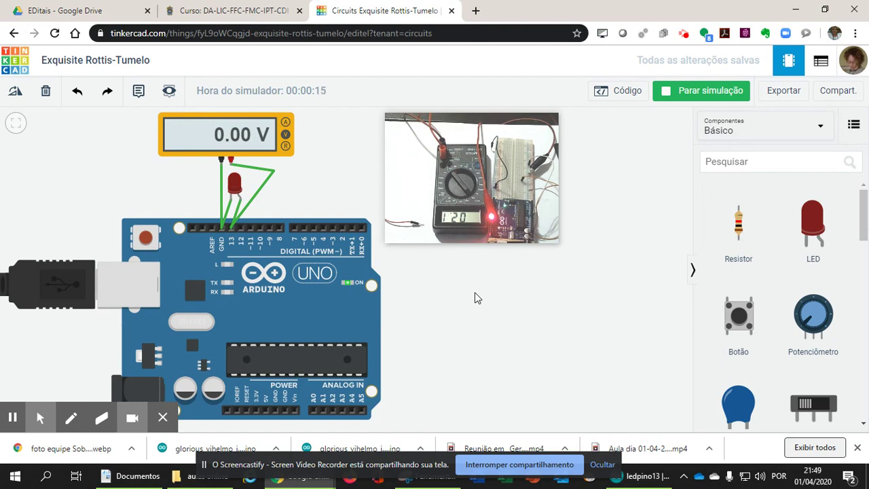
{"action": "left_click", "coordinate": [676, 92]}
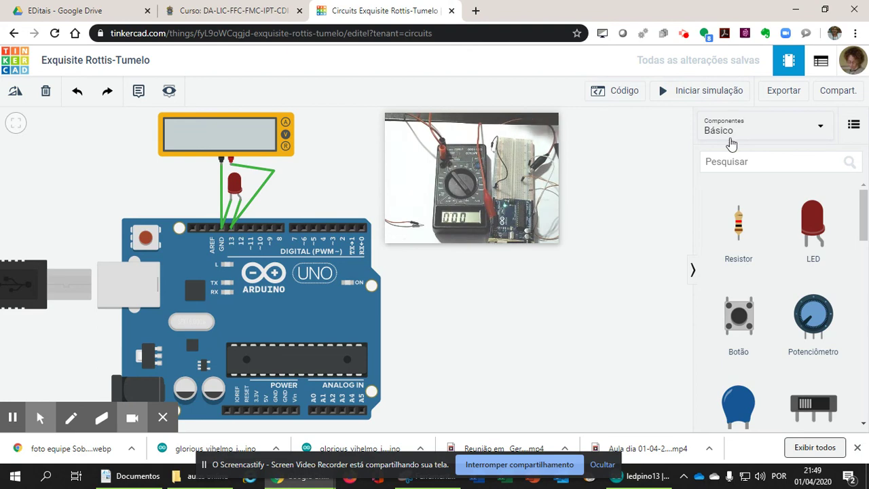
{"action": "mouse_move", "coordinate": [535, 176]}
{"action": "left_click_drag", "start_coordinate": [496, 159], "coordinate": [642, 253]}
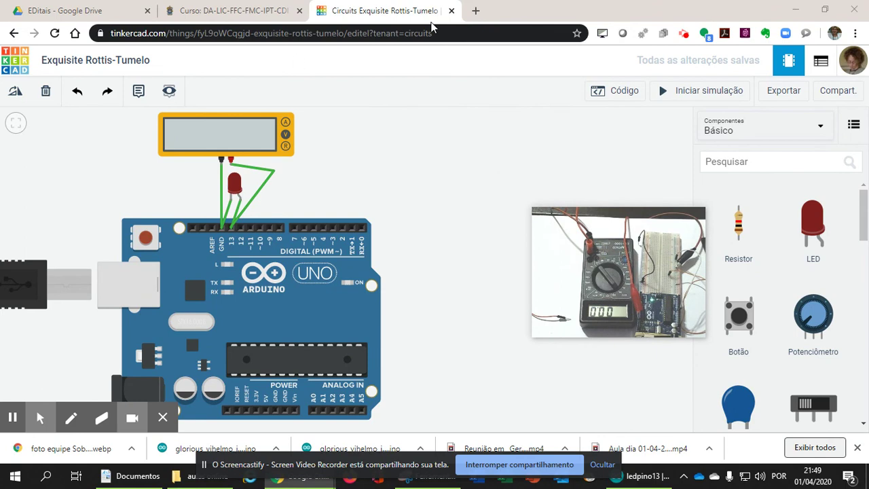
In a new tab, go to the physics blog's Roteiros Downloads page and its OneDrive link
{"action": "left_click", "coordinate": [476, 10]}
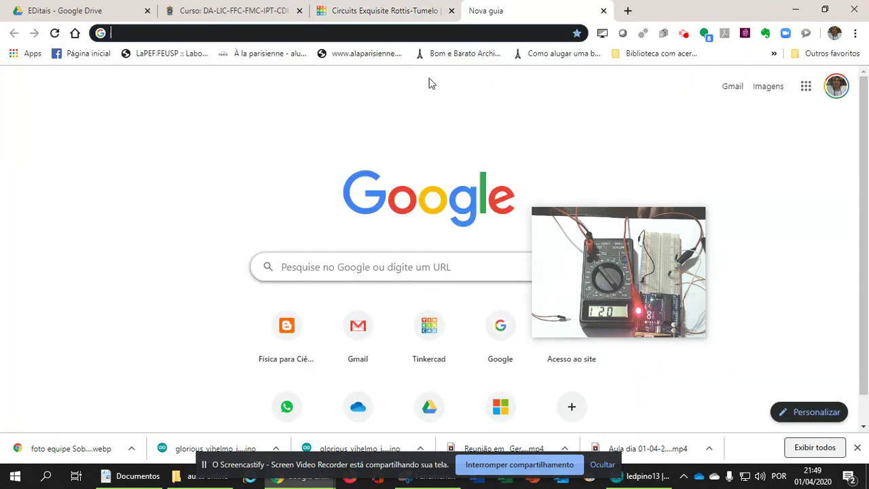
{"action": "type", "text": "fisi"}
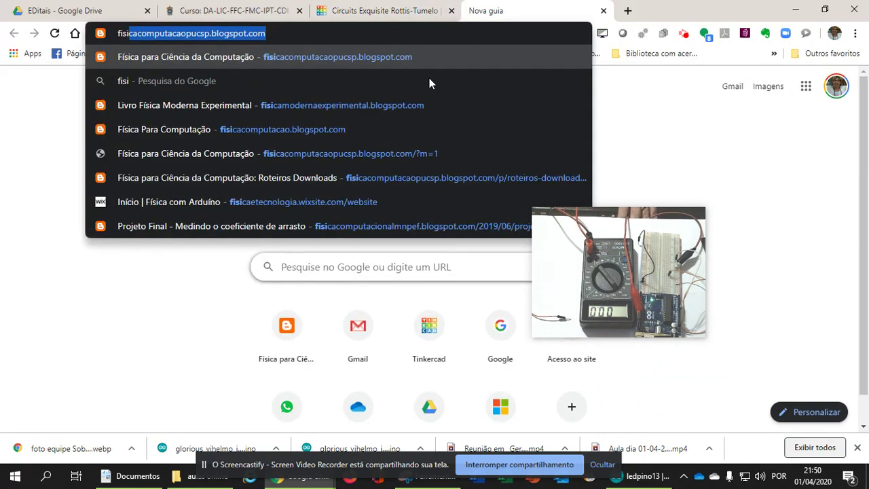
{"action": "key", "text": "Return"}
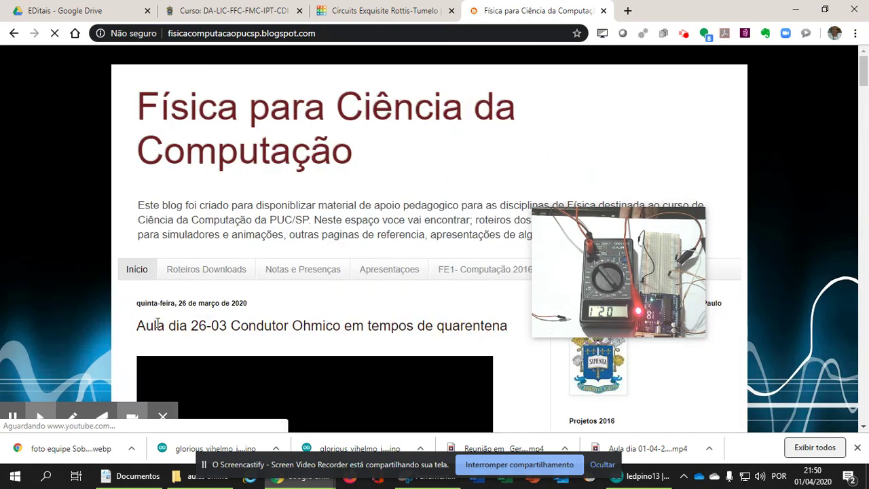
{"action": "left_click", "coordinate": [208, 272]}
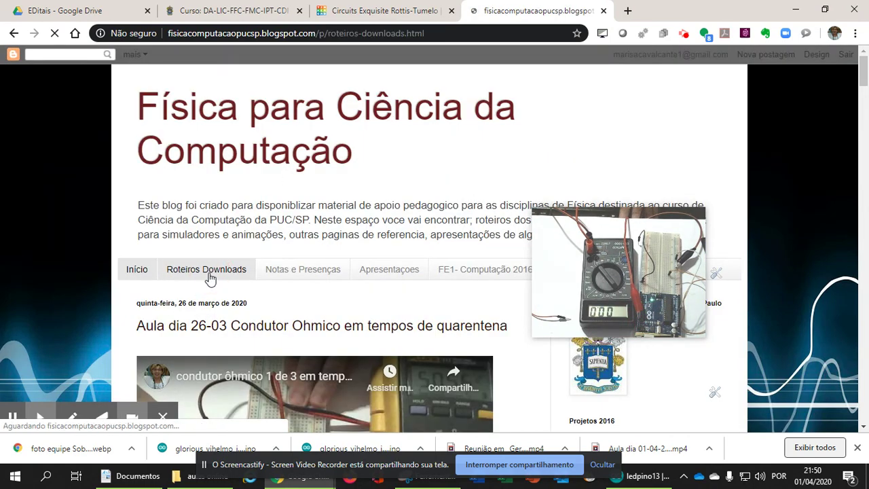
{"action": "scroll", "coordinate": [210, 279], "scroll_direction": "down", "scroll_amount": 2}
{"action": "left_click", "coordinate": [206, 259]}
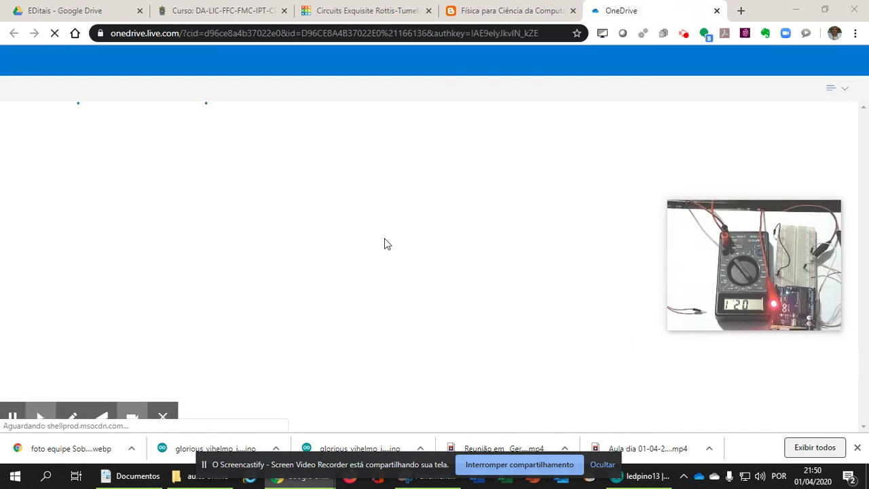
Open card1_arduino_blink.docx in the Oficina Arduino folder, read it, then return to the ledpino13 sketch
{"action": "scroll", "coordinate": [163, 288], "scroll_direction": "down", "scroll_amount": 1}
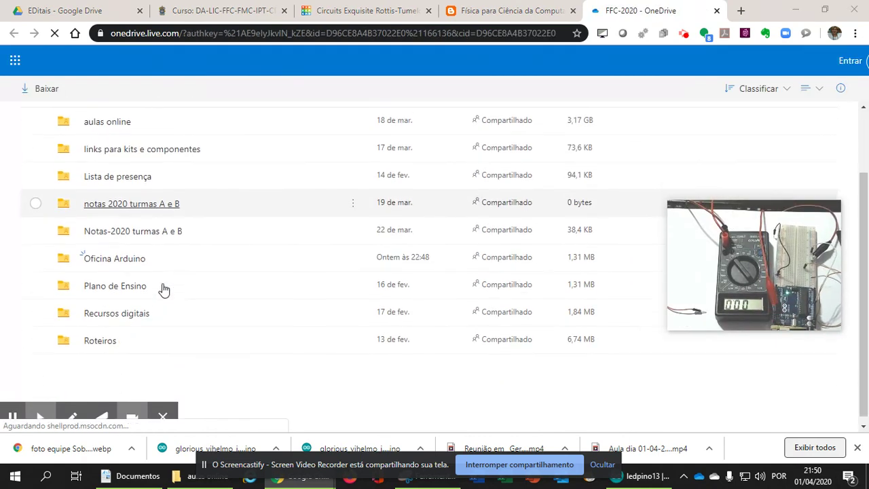
{"action": "left_click", "coordinate": [135, 256]}
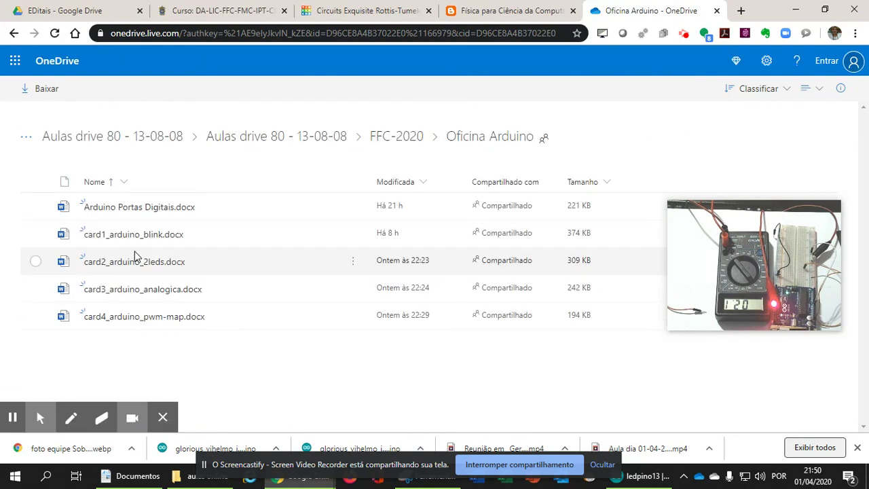
{"action": "left_click", "coordinate": [126, 241]}
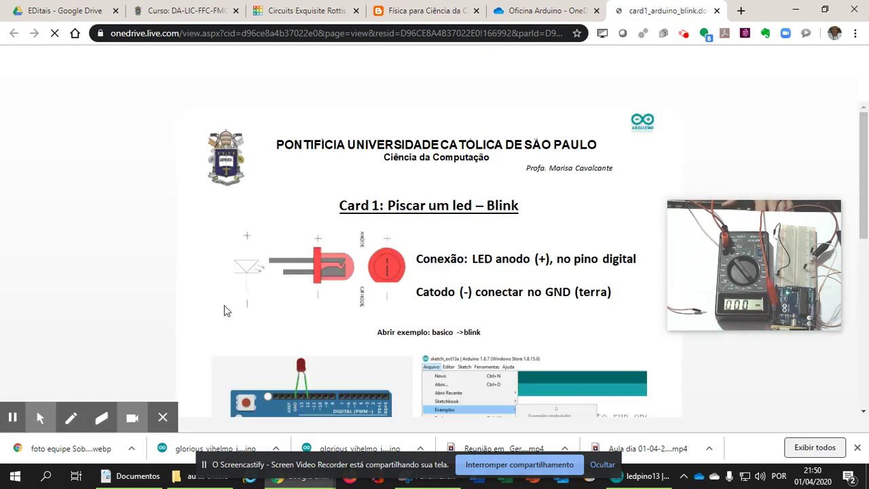
{"action": "scroll", "coordinate": [224, 311], "scroll_direction": "down", "scroll_amount": 3}
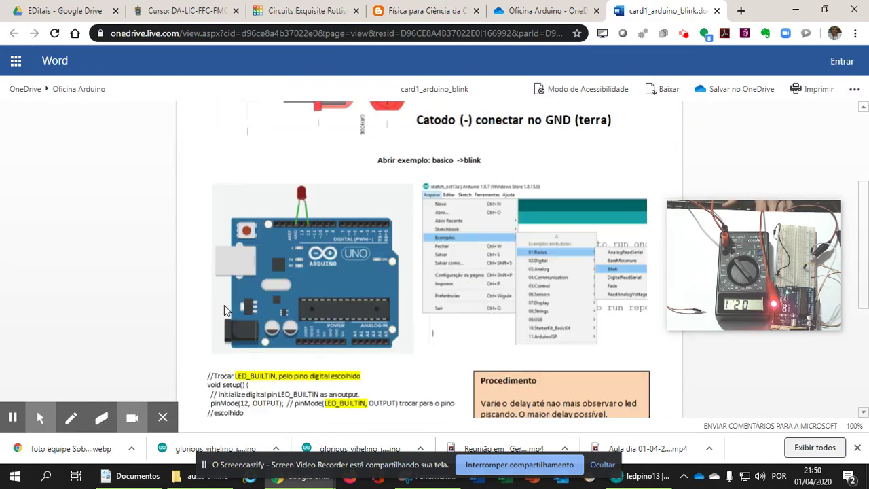
{"action": "scroll", "coordinate": [226, 311], "scroll_direction": "down", "scroll_amount": 2}
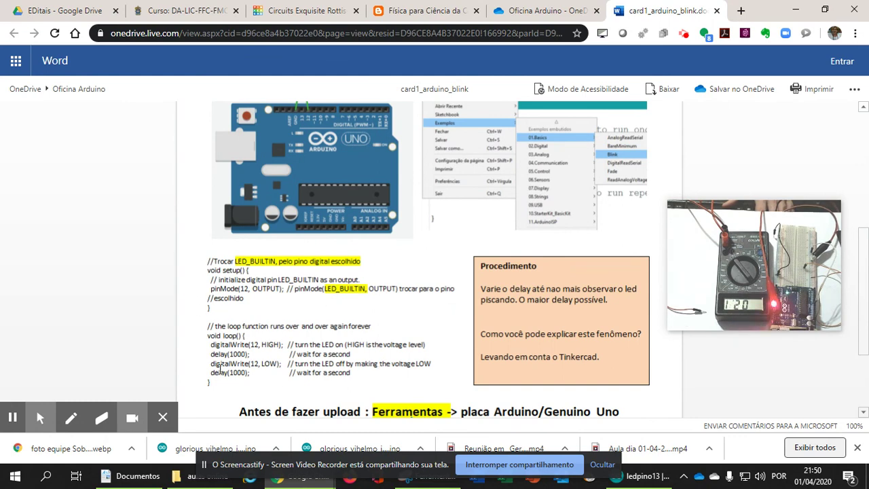
{"action": "scroll", "coordinate": [220, 369], "scroll_direction": "up", "scroll_amount": 2}
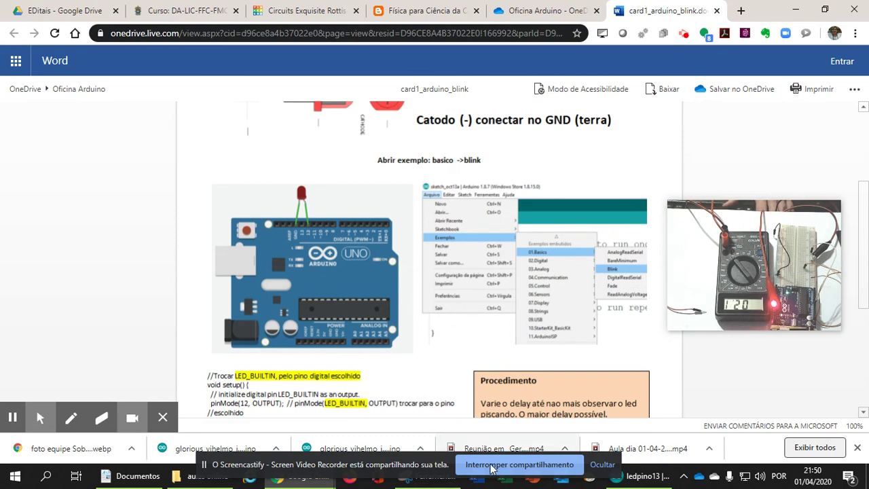
{"action": "left_click", "coordinate": [639, 479]}
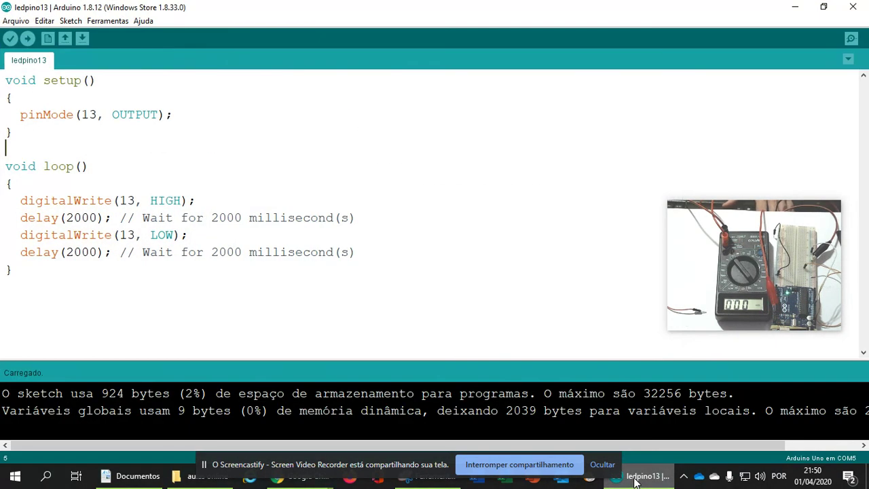
Open the Arquivo > Exemplos > 01.Basics > Blink example in a maximized window and look over its LED_BUILTIN code
{"action": "left_click", "coordinate": [17, 21]}
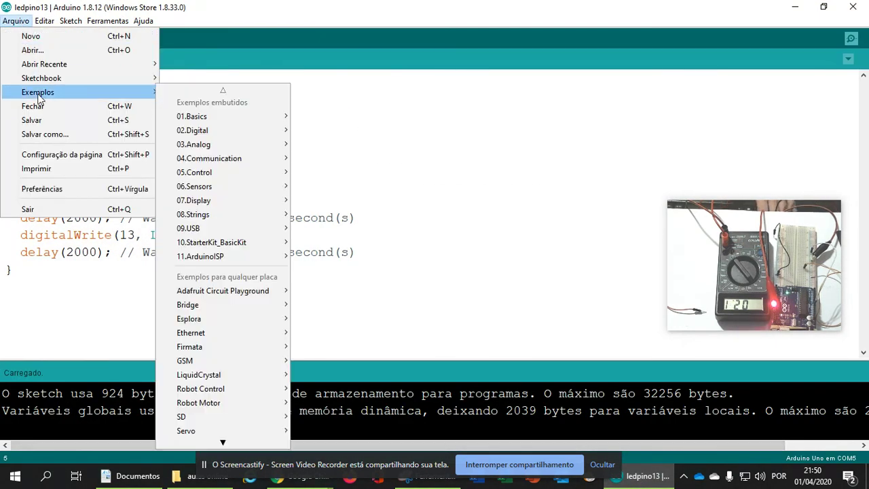
{"action": "mouse_move", "coordinate": [154, 92]}
{"action": "mouse_move", "coordinate": [178, 119]}
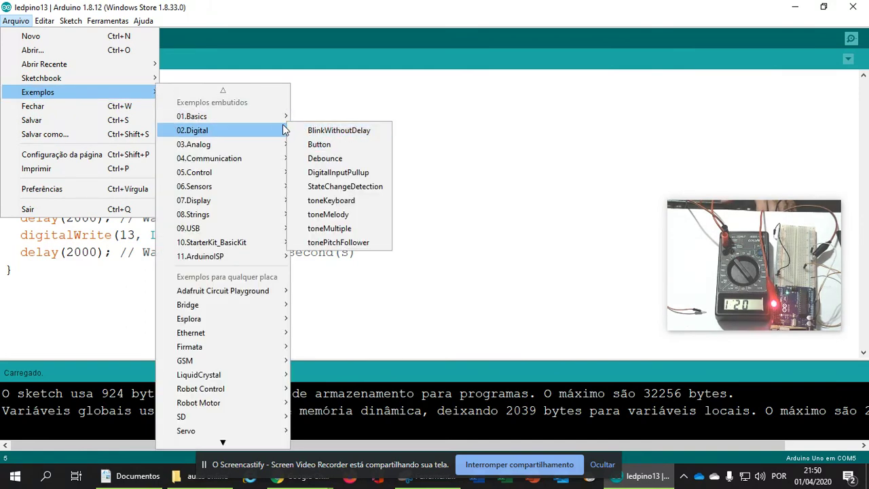
{"action": "left_click", "coordinate": [316, 144]}
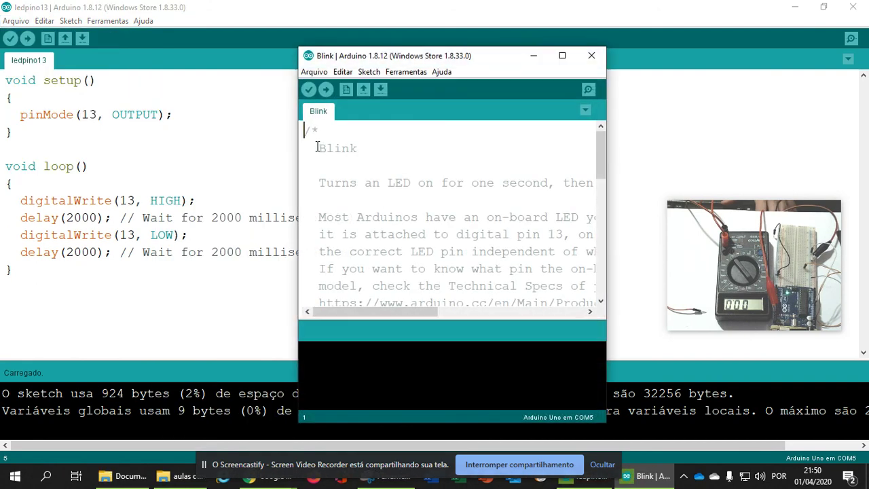
{"action": "left_click", "coordinate": [562, 58]}
{"action": "scroll", "coordinate": [139, 203], "scroll_direction": "down", "scroll_amount": 7}
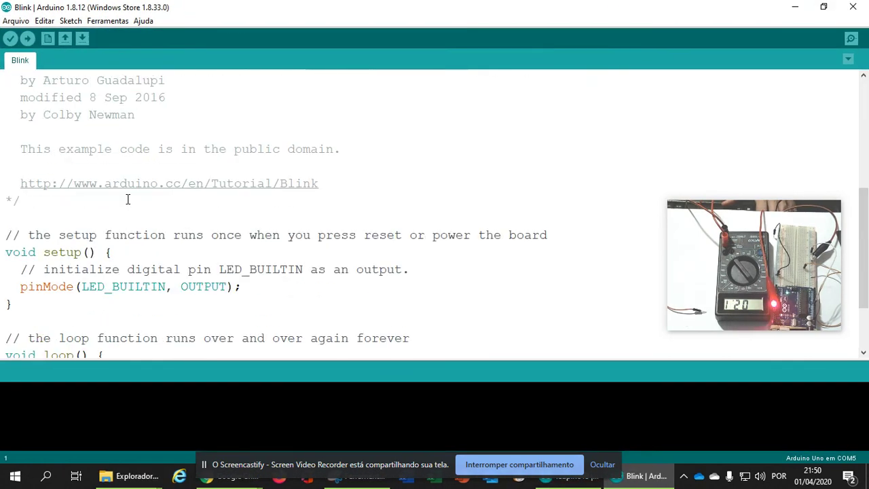
{"action": "left_click_drag", "start_coordinate": [169, 194], "coordinate": [82, 194]}
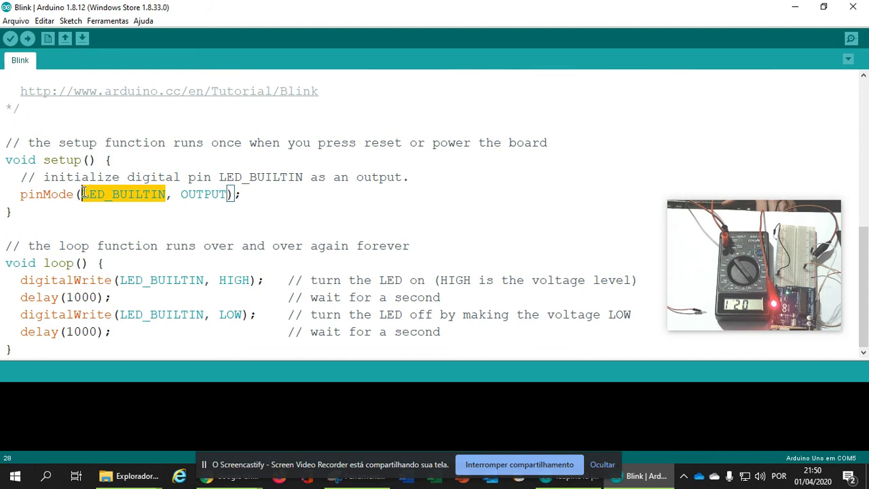
{"action": "left_click", "coordinate": [108, 222]}
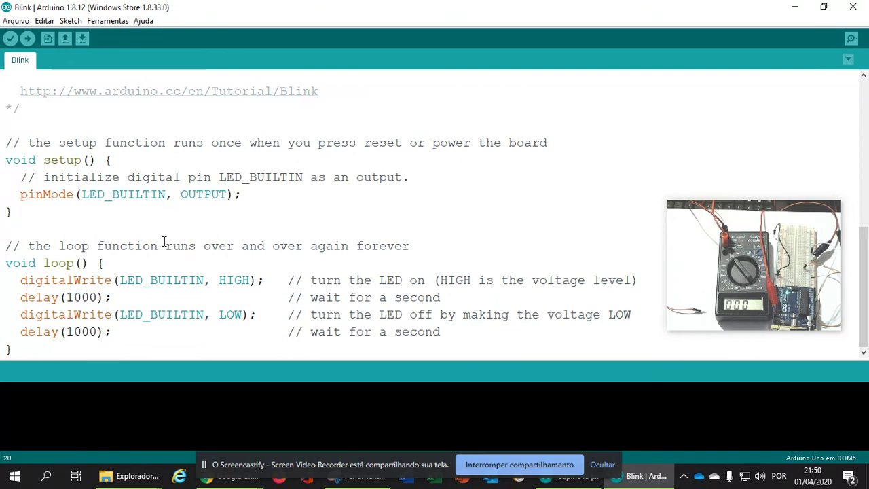
{"action": "scroll", "coordinate": [164, 241], "scroll_direction": "up", "scroll_amount": 2}
{"action": "scroll", "coordinate": [164, 241], "scroll_direction": "down", "scroll_amount": 1}
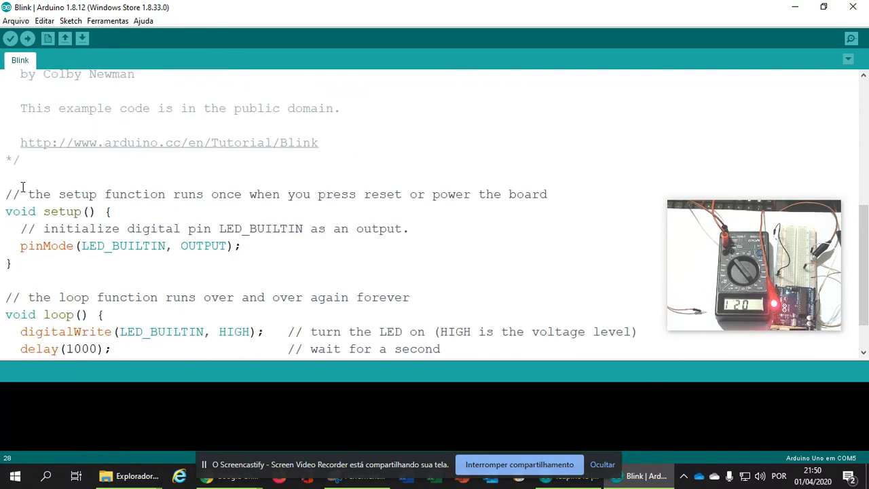
Declare int tempo0=1000; and int tempo1= 1000; below the comment block
{"action": "key", "text": "Return"}
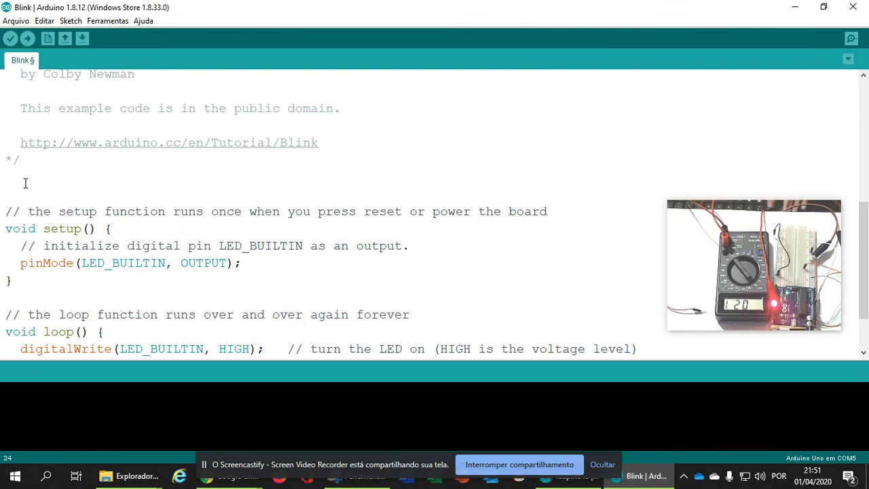
{"action": "type", "text": "int tempo"}
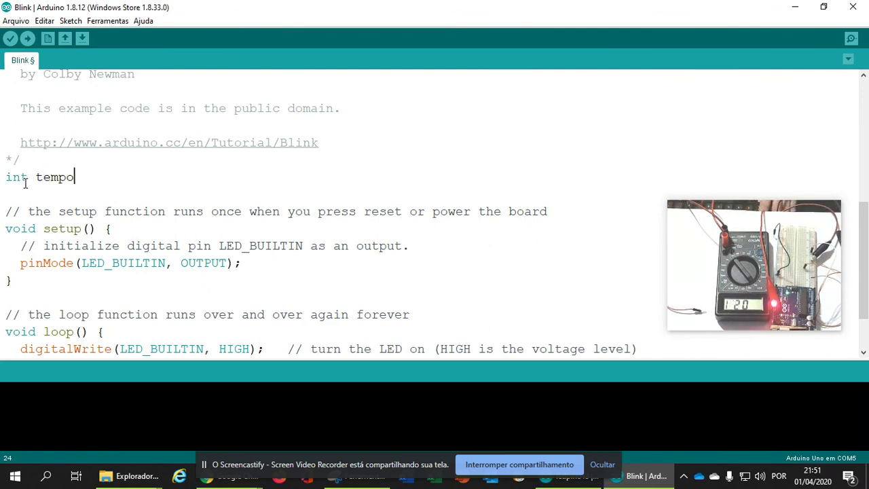
{"action": "type", "text": "0"}
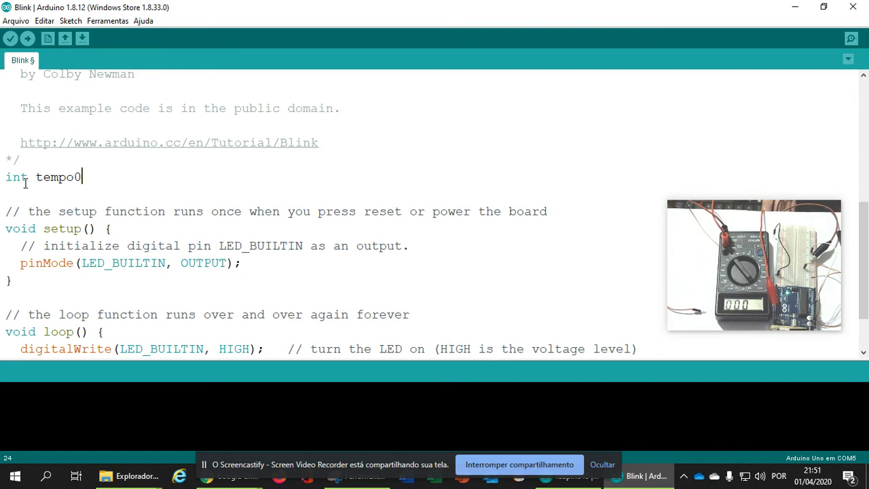
{"action": "type", "text": "=1000/"}
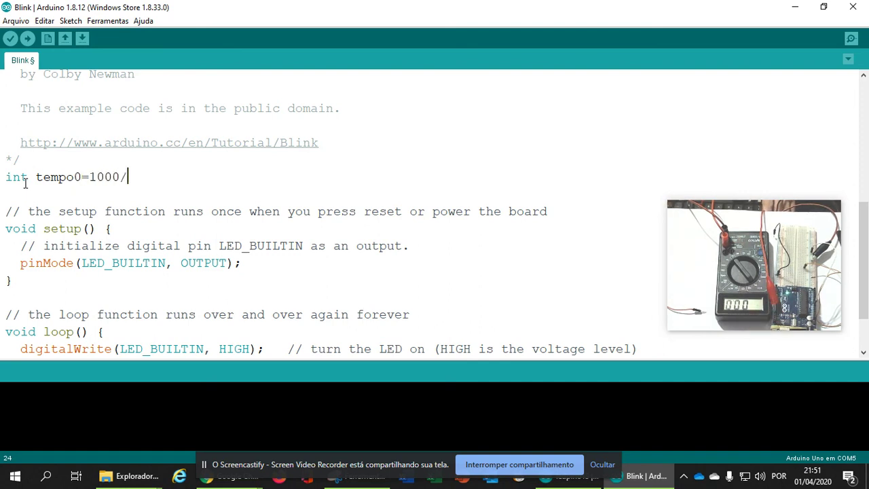
{"action": "key", "text": "Return"}
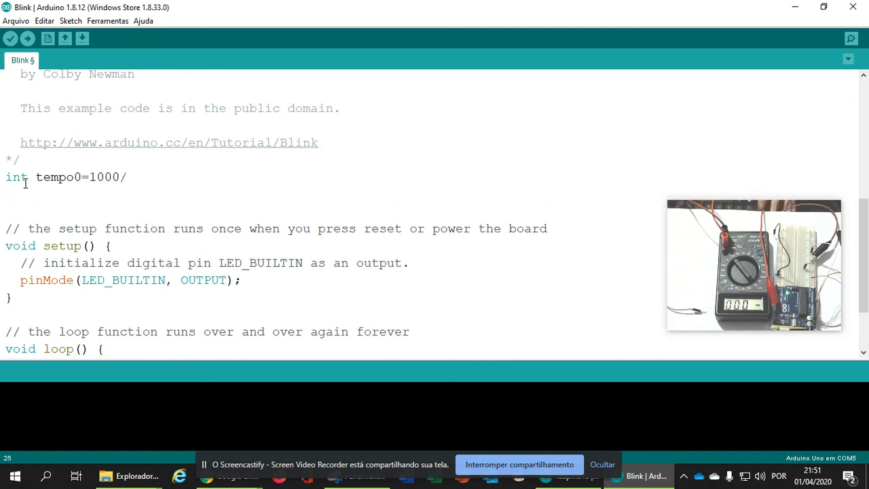
{"action": "type", "text": "inte"}
{"action": "key", "text": "BackSpace"}
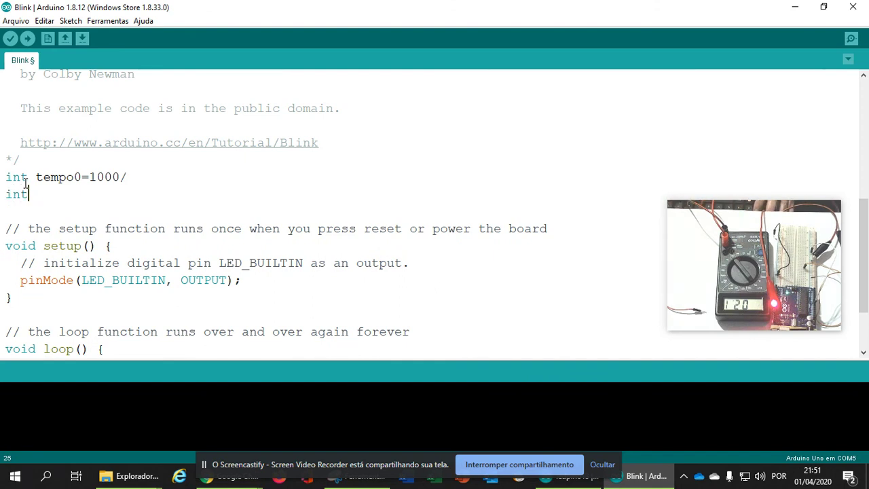
{"action": "type", "text": "tempo 1"}
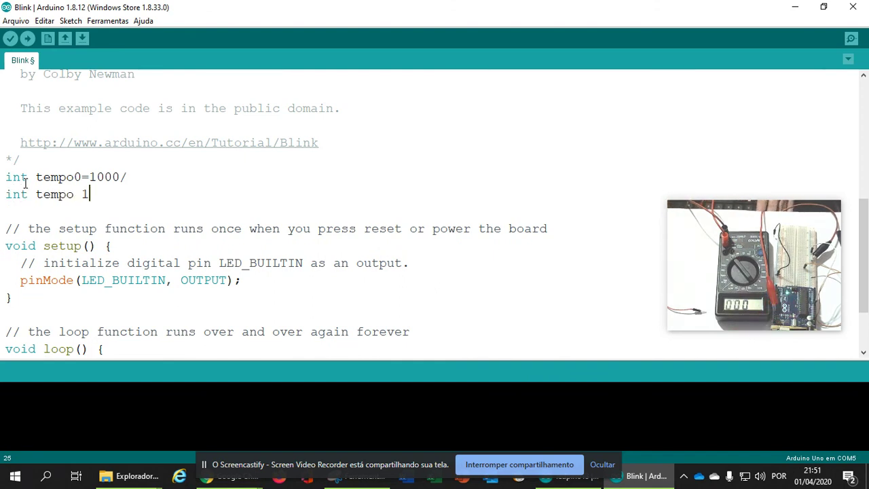
{"action": "type", "text": "=="}
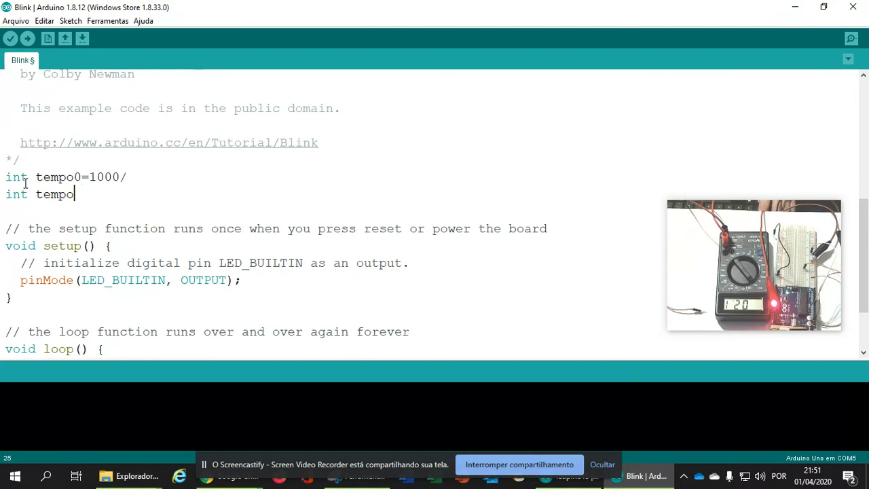
{"action": "type", "text": "1= "}
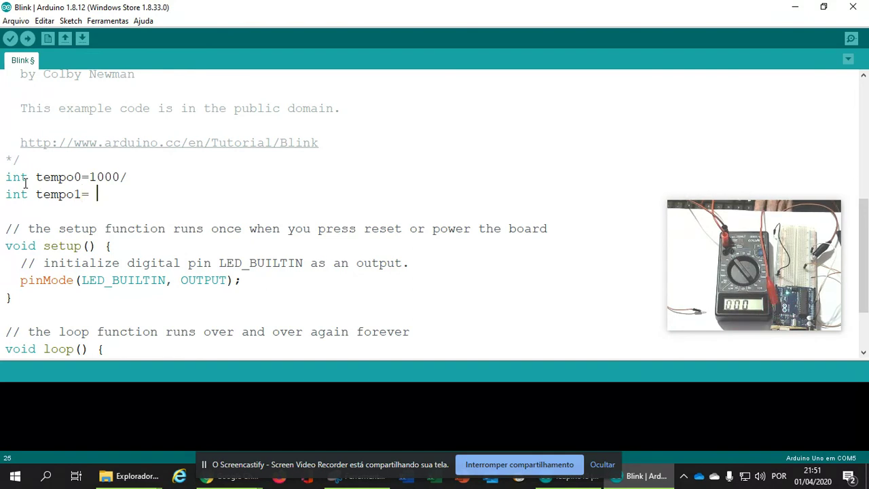
{"action": "type", "text": "1000"}
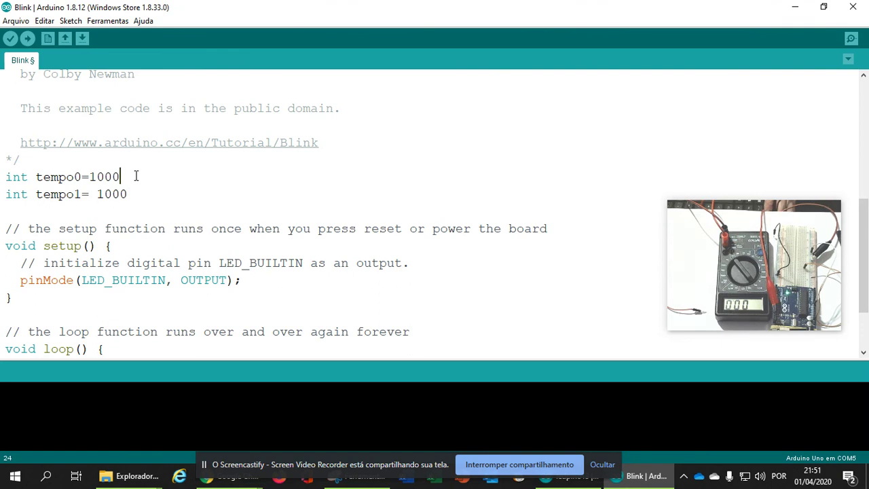
{"action": "key", "text": "BackSpace"}
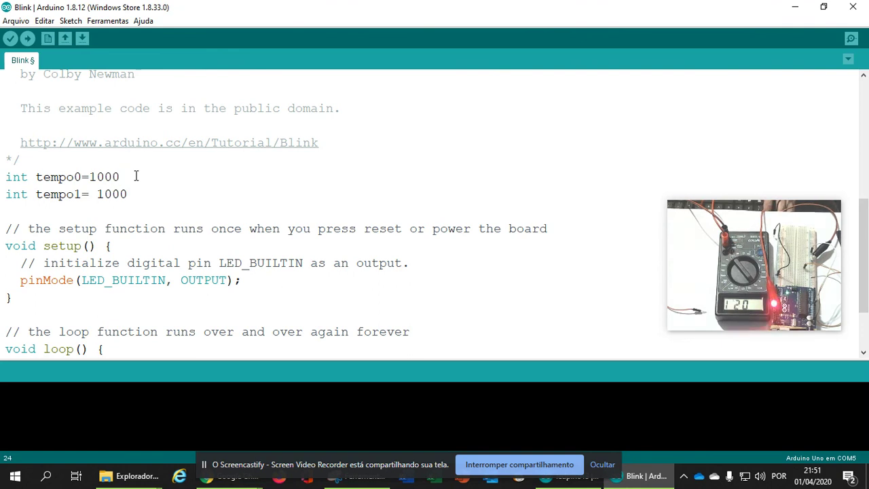
{"action": "type", "text": ";"}
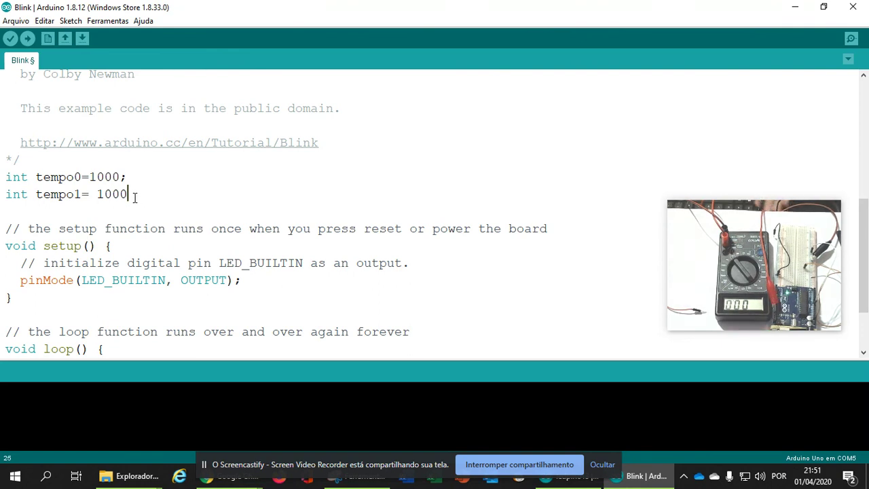
{"action": "type", "text": ";"}
{"action": "key", "text": "Down"}
Replace the two delay(1000) arguments with tempo1 and tempo0
{"action": "scroll", "coordinate": [154, 203], "scroll_direction": "down", "scroll_amount": 2}
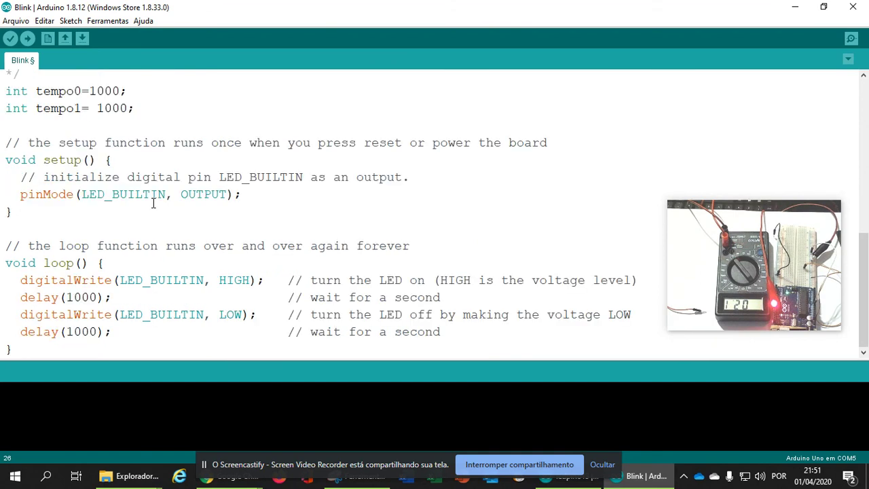
{"action": "left_click_drag", "start_coordinate": [99, 298], "coordinate": [68, 297]}
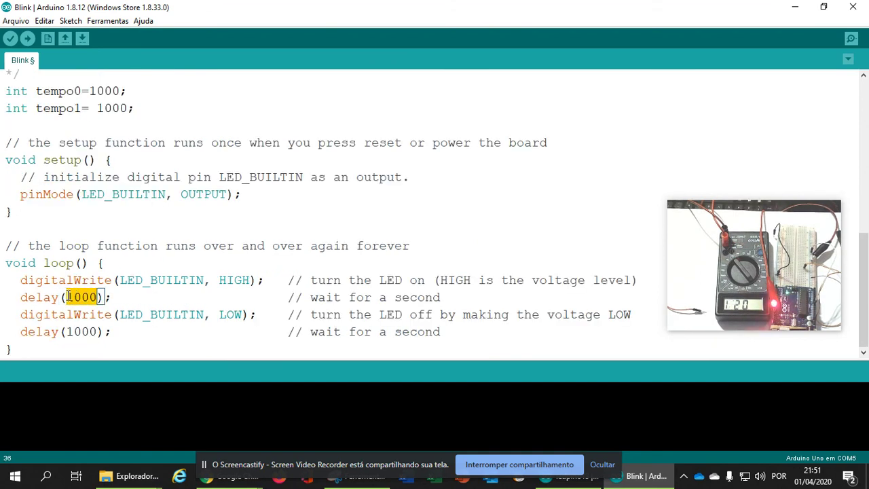
{"action": "type", "text": "temm"}
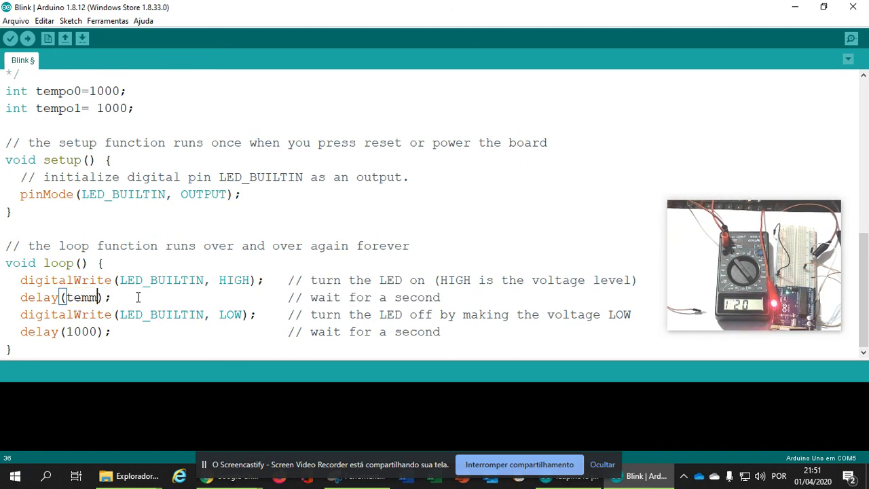
{"action": "key", "text": "BackSpace"}
{"action": "key", "text": "BackSpace"}
{"action": "type", "text": "mpo1"}
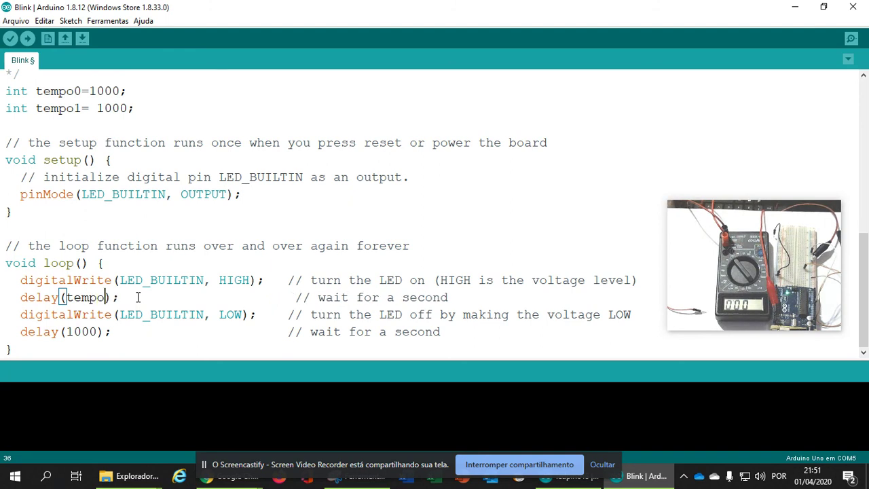
{"action": "left_click_drag", "start_coordinate": [97, 332], "coordinate": [67, 332]}
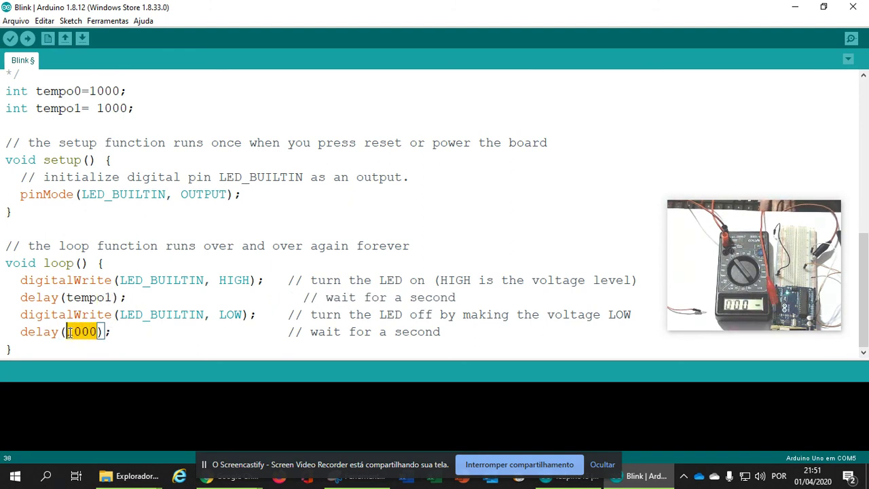
{"action": "type", "text": "tempo"}
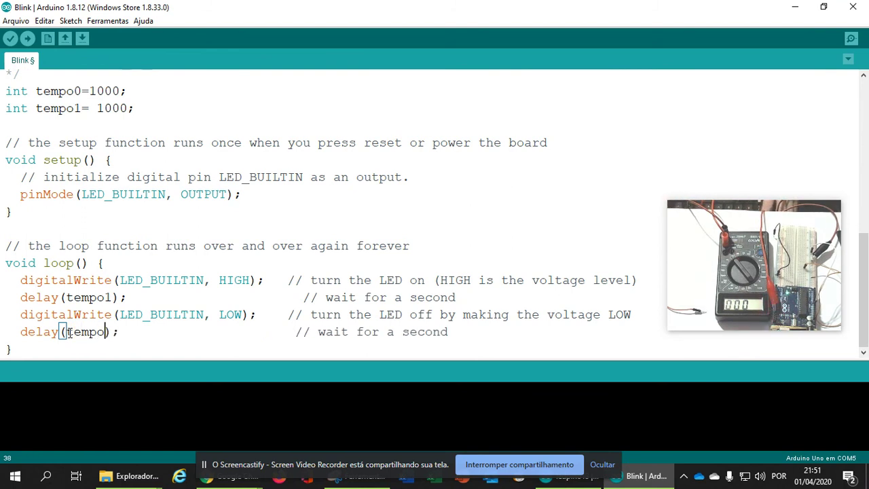
{"action": "type", "text": "0"}
{"action": "left_click", "coordinate": [215, 340]}
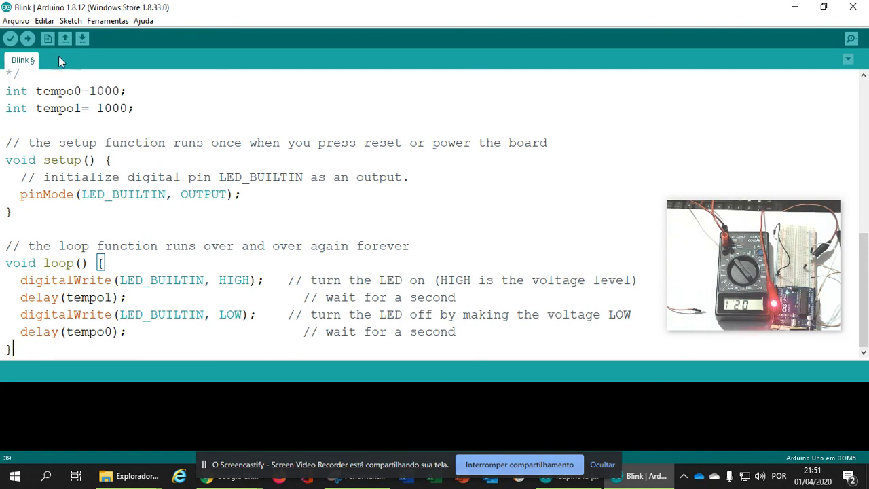
Upload the sketch, then change tempo0 to 500 and upload it again
{"action": "left_click", "coordinate": [28, 39]}
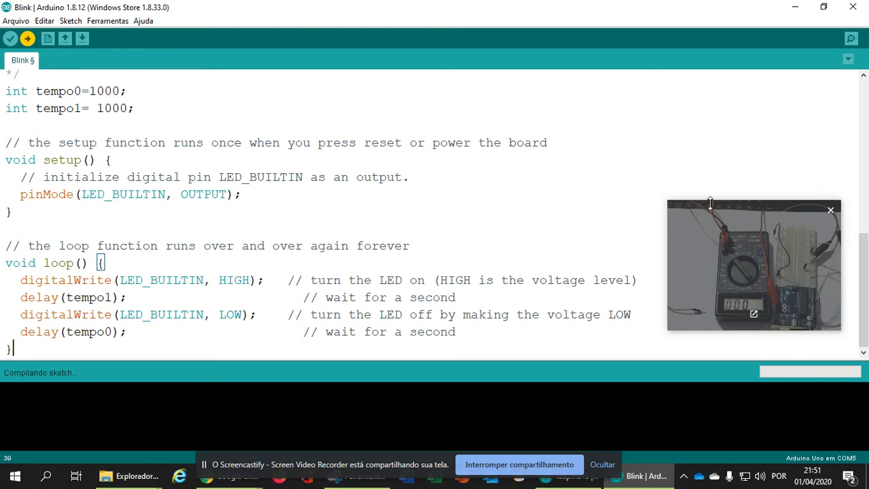
{"action": "left_click_drag", "start_coordinate": [702, 223], "coordinate": [584, 168]}
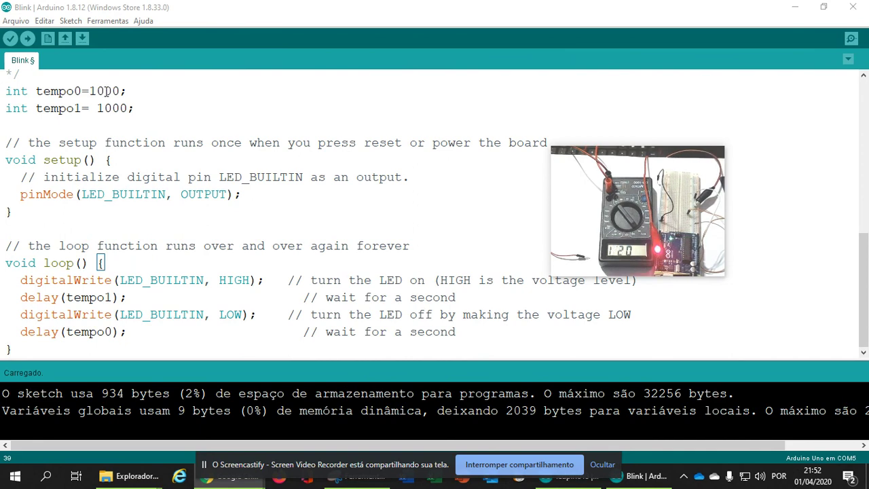
{"action": "left_click_drag", "start_coordinate": [120, 91], "coordinate": [92, 93]}
{"action": "type", "text": "500"}
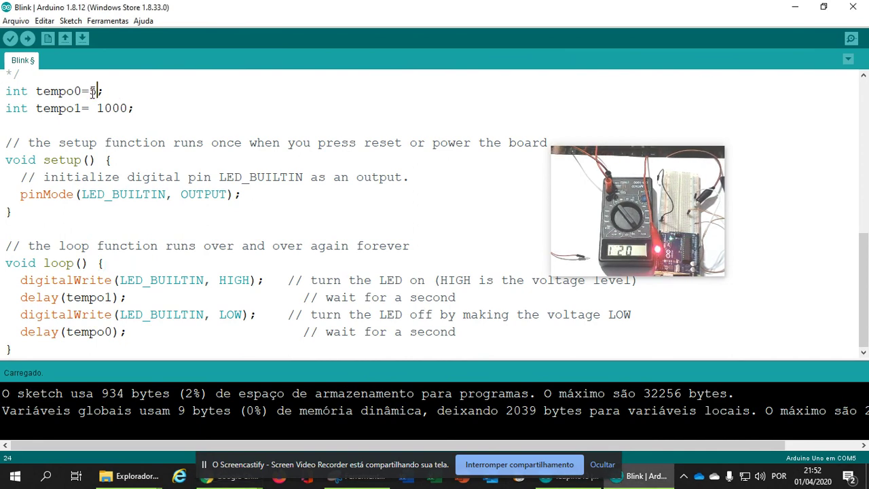
{"action": "left_click", "coordinate": [253, 105]}
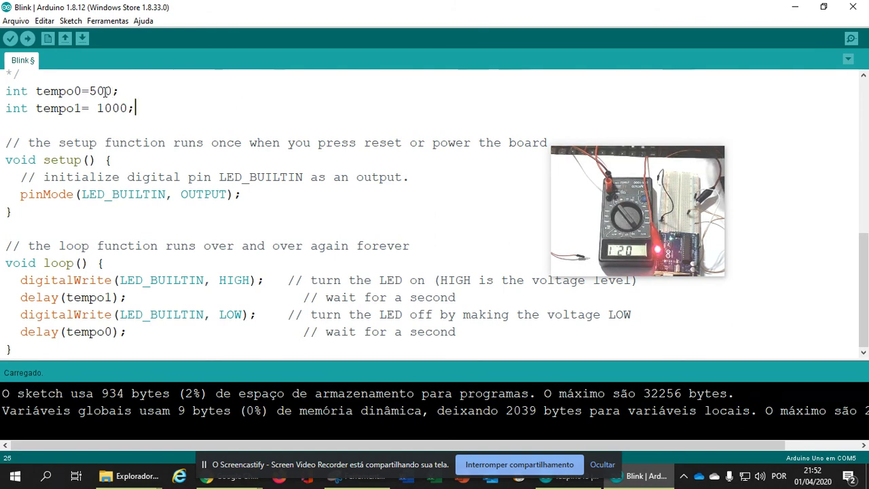
{"action": "left_click", "coordinate": [27, 39]}
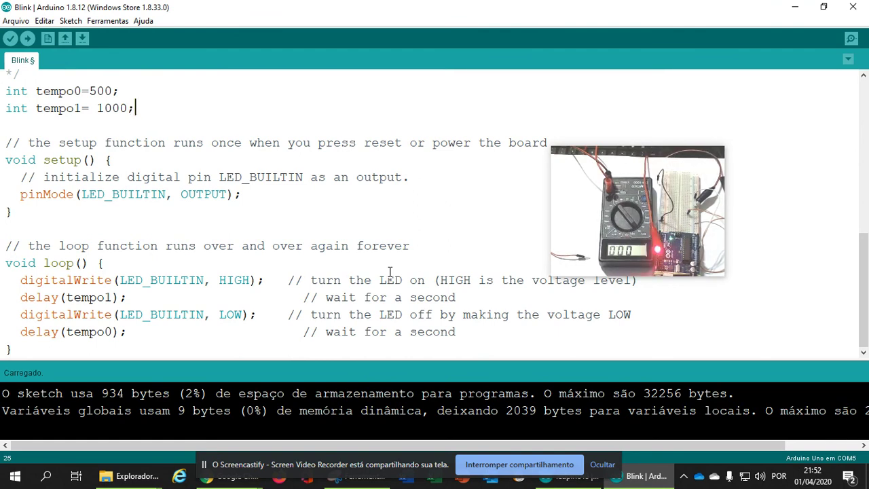
Change tempo0 from 500 to 100 and upload the sketch
{"action": "left_click", "coordinate": [97, 90]}
{"action": "key", "text": "BackSpace"}
{"action": "type", "text": "1"}
{"action": "left_click", "coordinate": [231, 110]}
{"action": "left_click", "coordinate": [27, 39]}
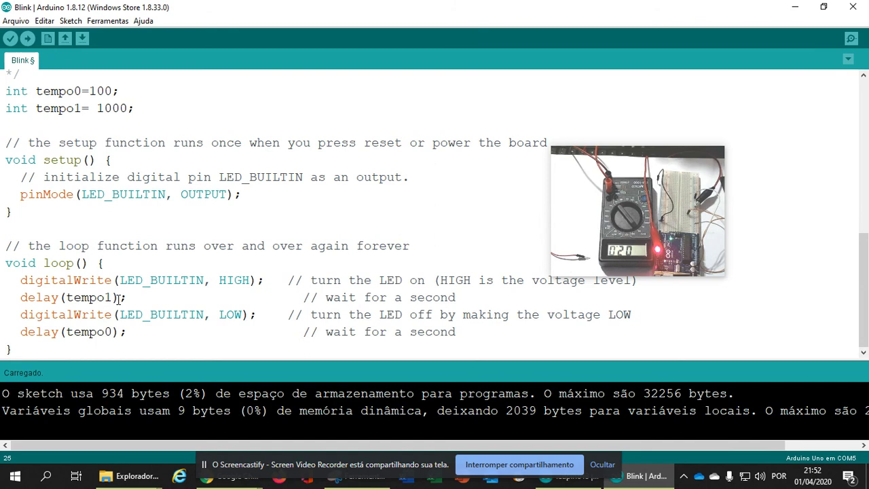
Shorten tempo1 from 1000 to 100 and upload again
{"action": "left_click", "coordinate": [97, 91]}
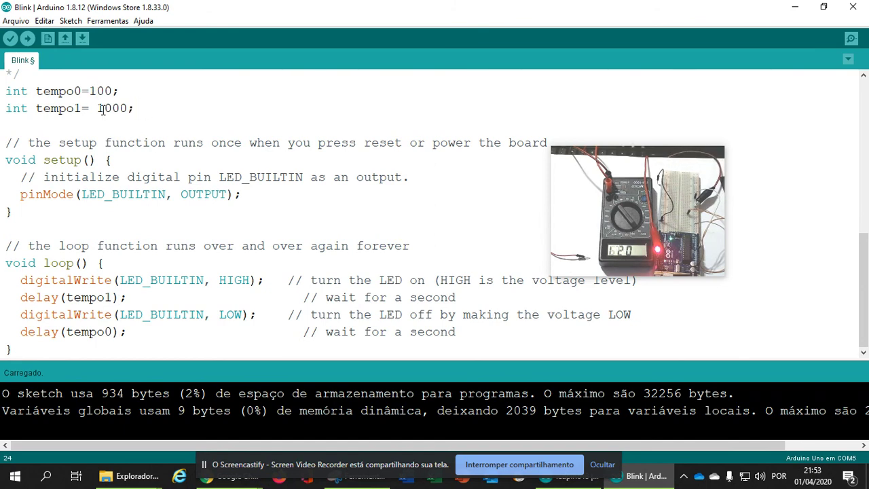
{"action": "left_click", "coordinate": [128, 108]}
{"action": "key", "text": "BackSpace"}
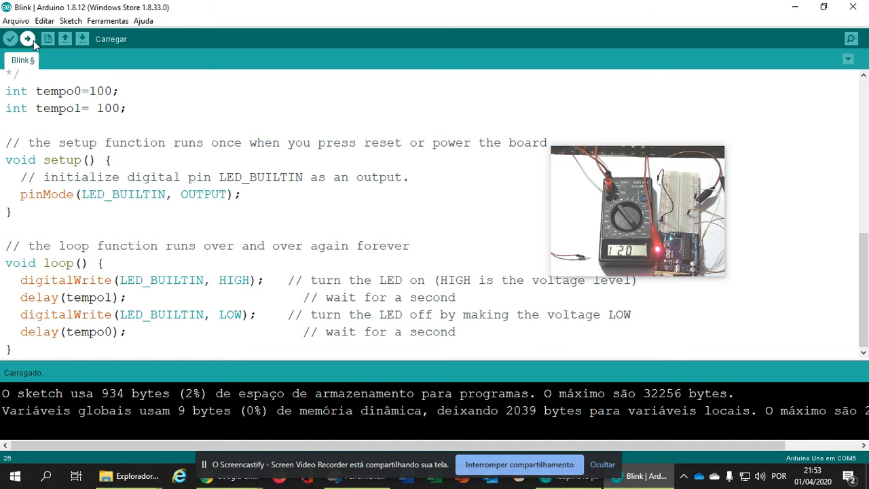
{"action": "left_click", "coordinate": [30, 40]}
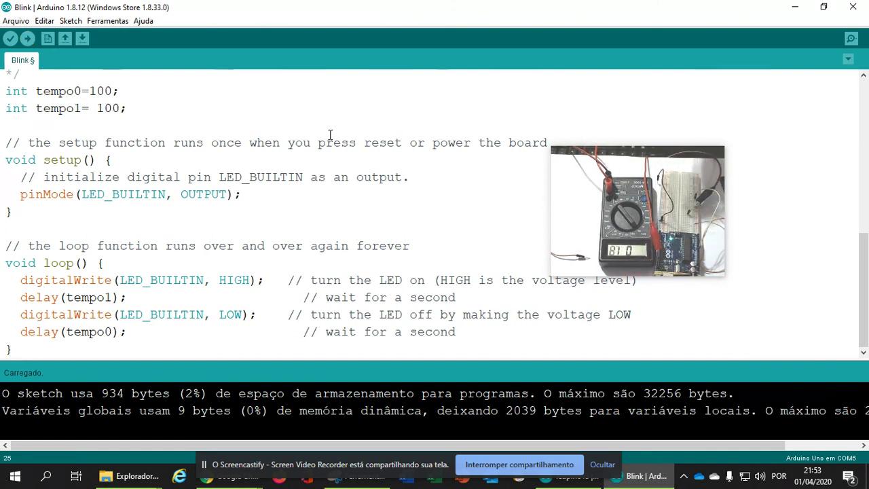
Set tempo0 and tempo1 to 50 and upload the sketch
{"action": "left_click_drag", "start_coordinate": [111, 91], "coordinate": [90, 91]}
{"action": "type", "text": "50"}
{"action": "left_click_drag", "start_coordinate": [119, 109], "coordinate": [98, 109]}
{"action": "type", "text": "50"}
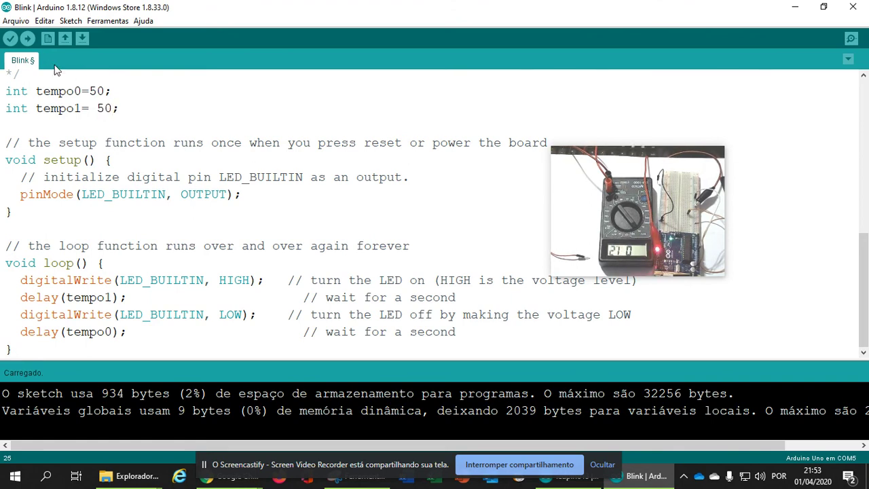
{"action": "left_click", "coordinate": [27, 40]}
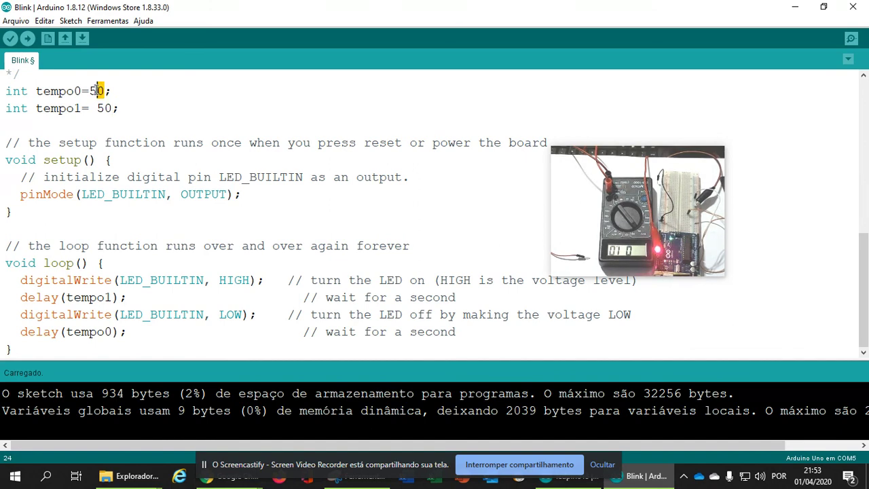
Shorten the delays to 20 and upload again
{"action": "left_click_drag", "start_coordinate": [93, 91], "coordinate": [91, 91]}
{"action": "type", "text": "20"}
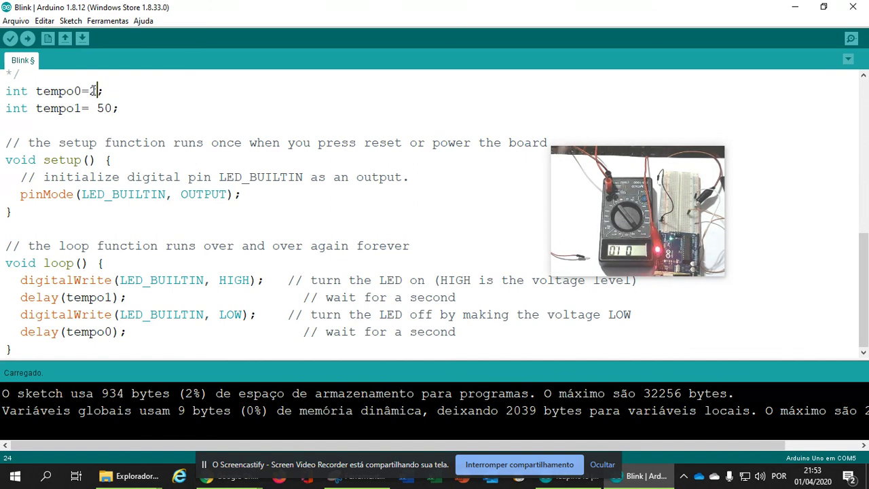
{"action": "type", "text": "20"}
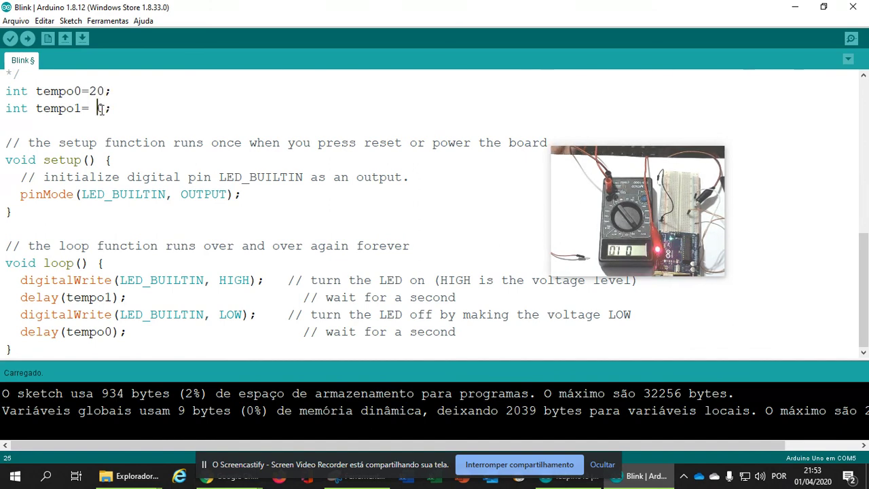
{"action": "left_click", "coordinate": [27, 39]}
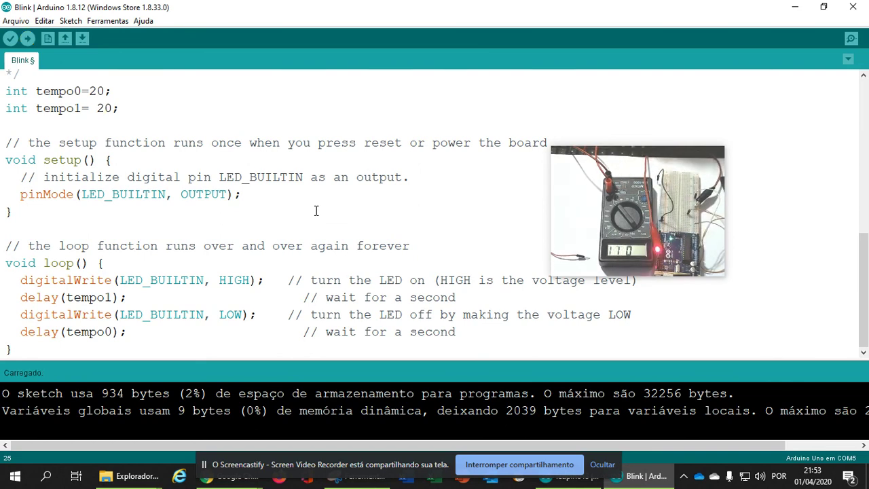
Change both tempo0 and tempo1 from 20 to 10 and upload
{"action": "left_click", "coordinate": [96, 92]}
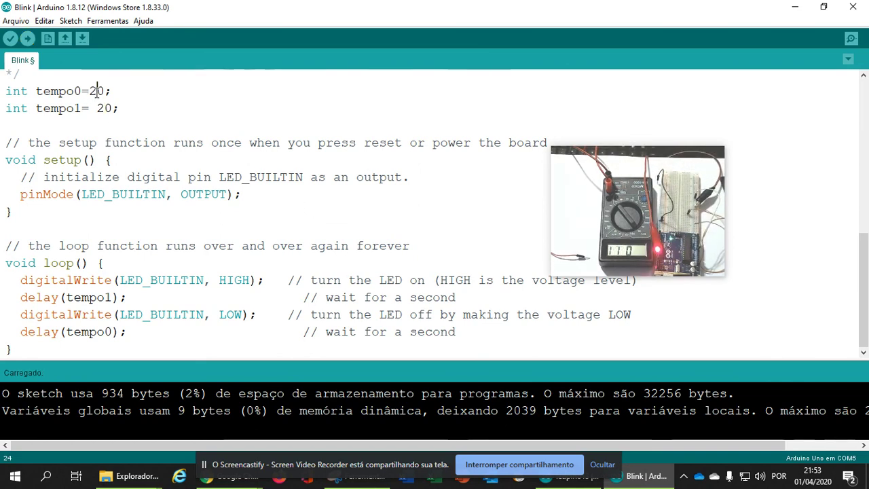
{"action": "key", "text": "BackSpace"}
{"action": "type", "text": "1"}
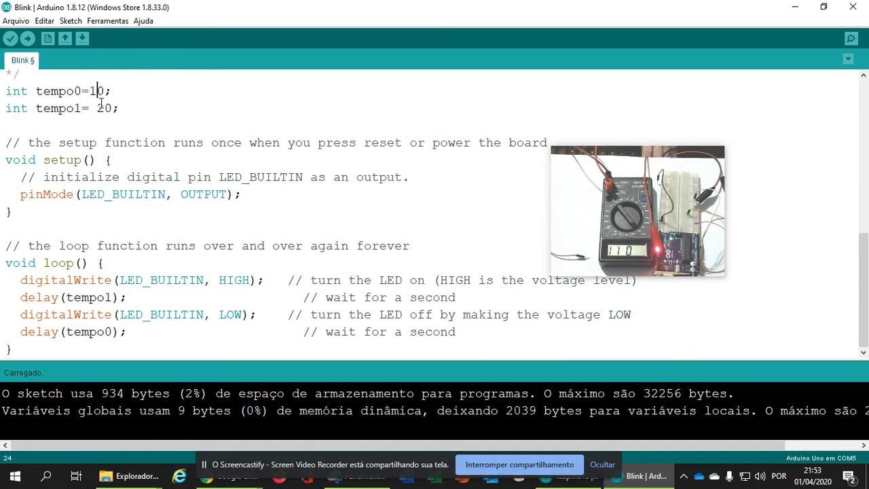
{"action": "left_click", "coordinate": [103, 109]}
{"action": "key", "text": "BackSpace"}
{"action": "type", "text": "1"}
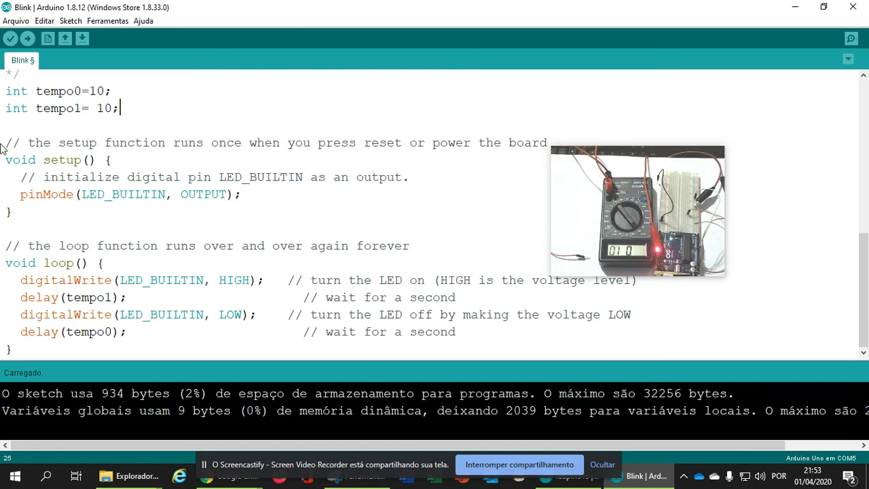
{"action": "left_click", "coordinate": [27, 39]}
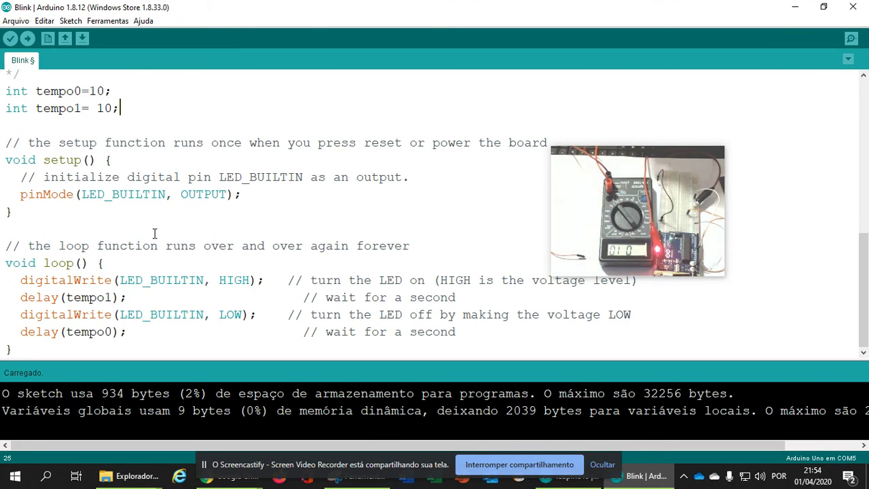
Minimize both sketch windows, review the lesson card's Procedimento box, and return to Tinkercad
{"action": "left_click", "coordinate": [794, 8]}
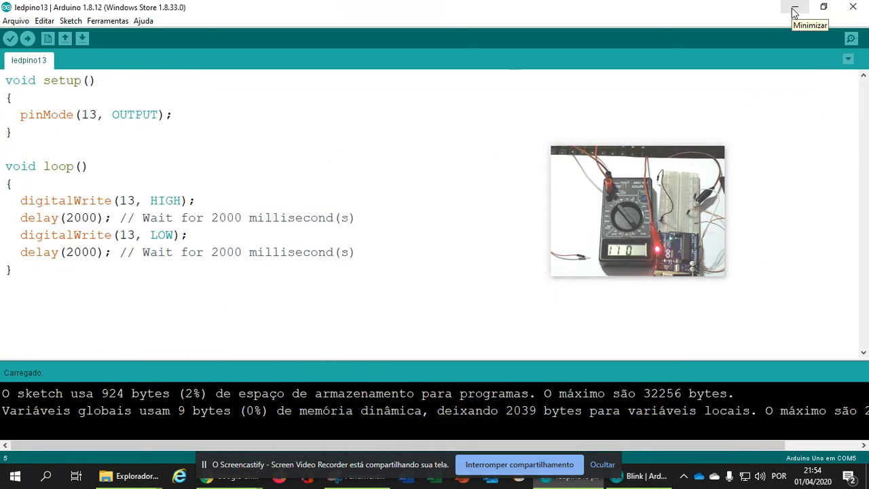
{"action": "left_click", "coordinate": [794, 8]}
{"action": "left_click_drag", "start_coordinate": [666, 180], "coordinate": [777, 432]}
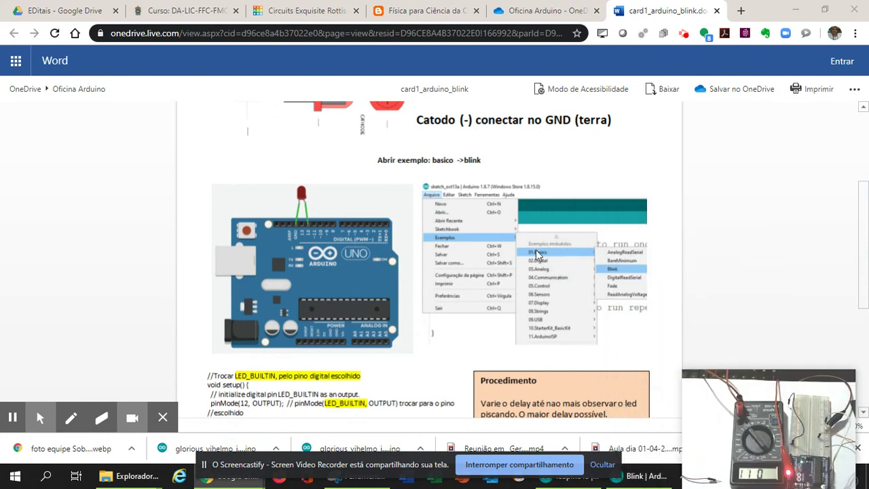
{"action": "scroll", "coordinate": [243, 344], "scroll_direction": "down", "scroll_amount": 5}
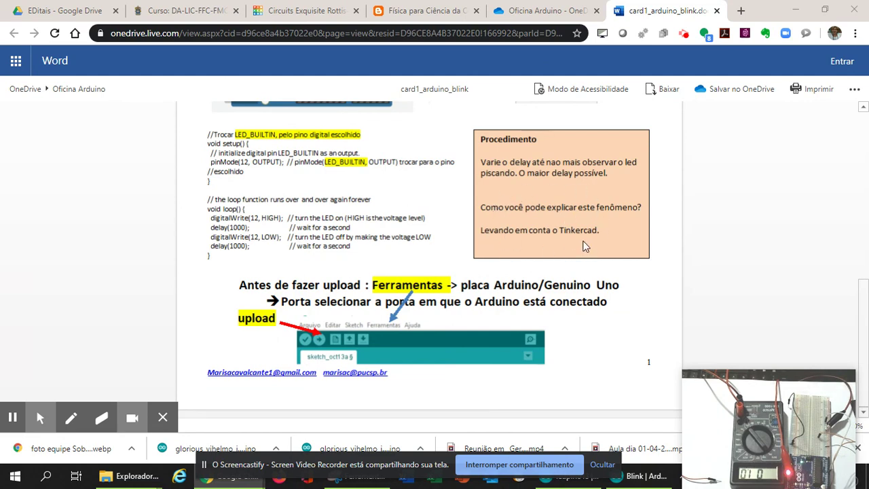
{"action": "left_click", "coordinate": [307, 11]}
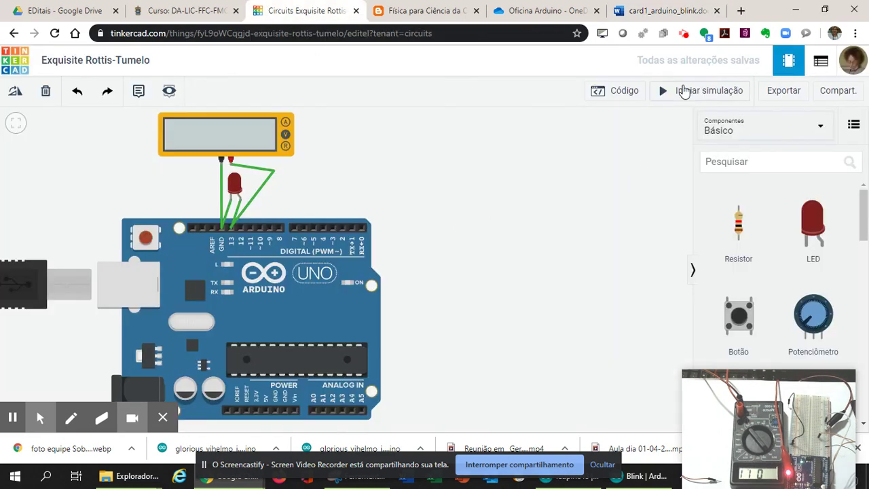
Set both aguardar blocks in the Tinkercad code to 100 milissegundos
{"action": "left_click", "coordinate": [620, 94]}
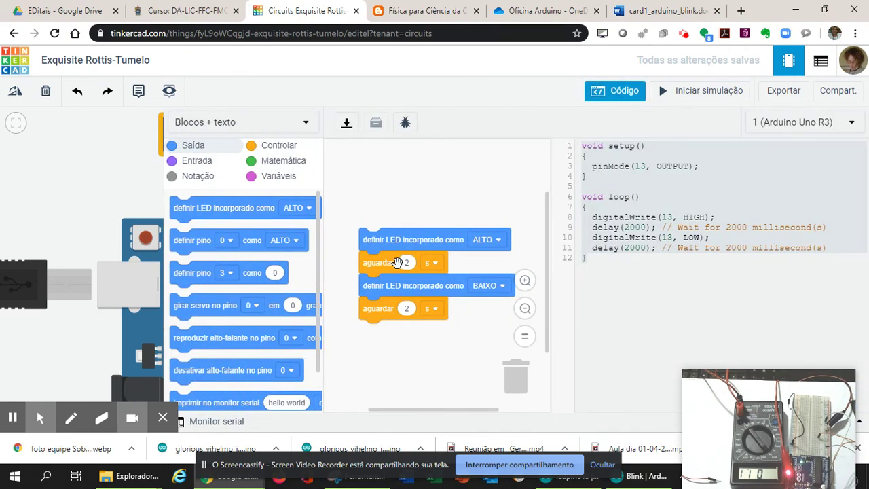
{"action": "left_click", "coordinate": [435, 263]}
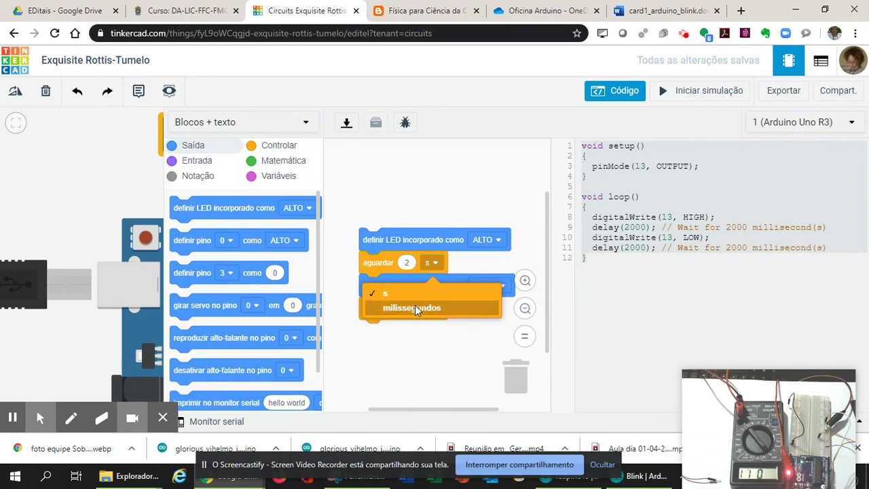
{"action": "left_click", "coordinate": [415, 309]}
{"action": "left_click", "coordinate": [435, 308]}
{"action": "left_click", "coordinate": [435, 356]}
{"action": "left_click", "coordinate": [408, 264]}
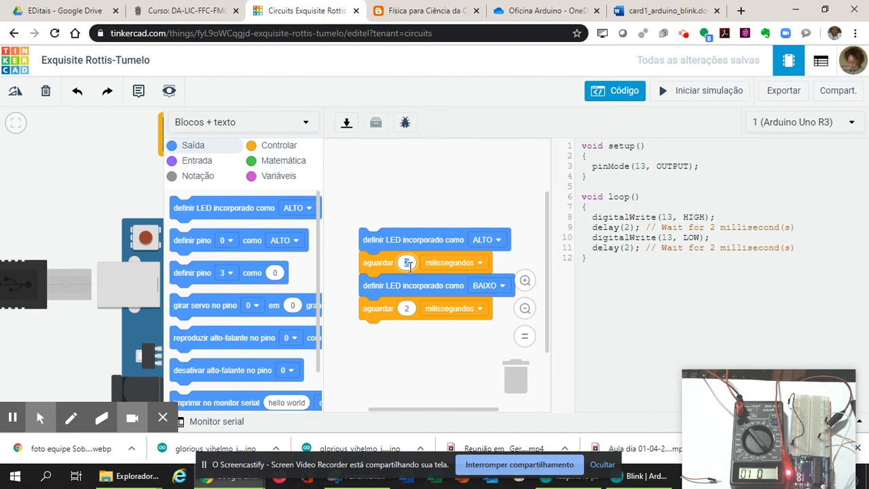
{"action": "type", "text": "100"}
{"action": "left_click", "coordinate": [407, 309]}
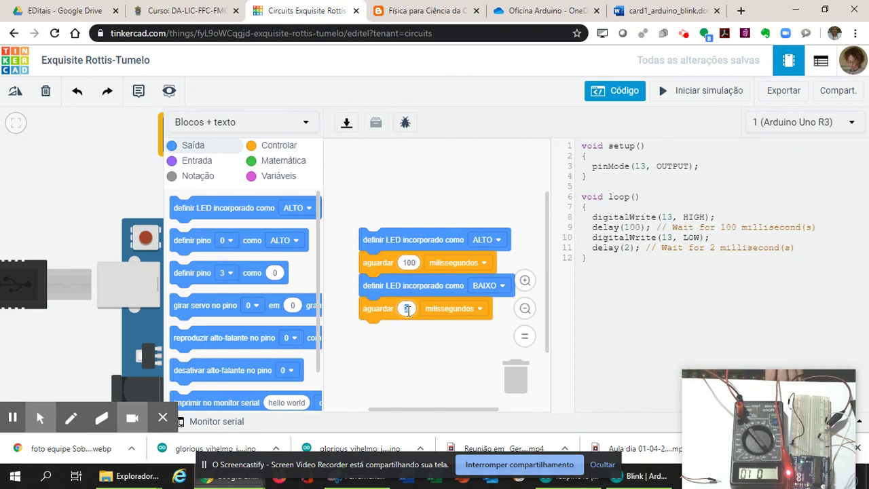
{"action": "type", "text": "100"}
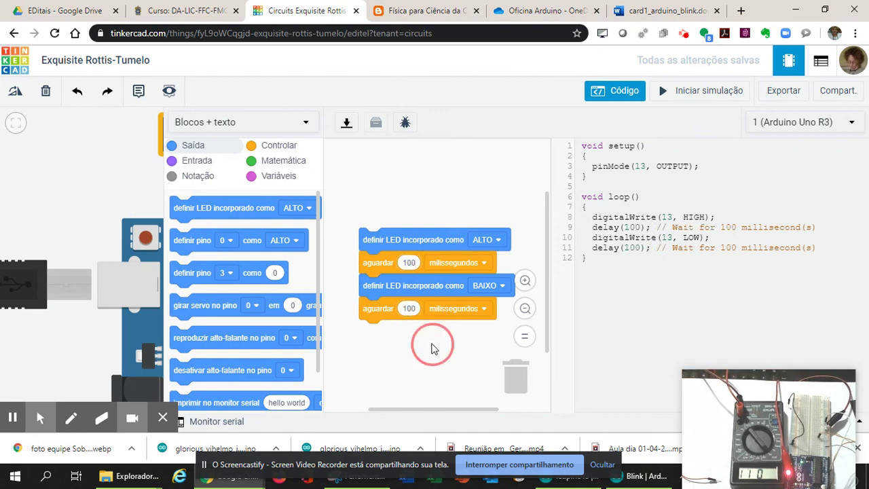
Run the simulation with the code hidden to read about 321 mV, then stop it
{"action": "left_click", "coordinate": [662, 93]}
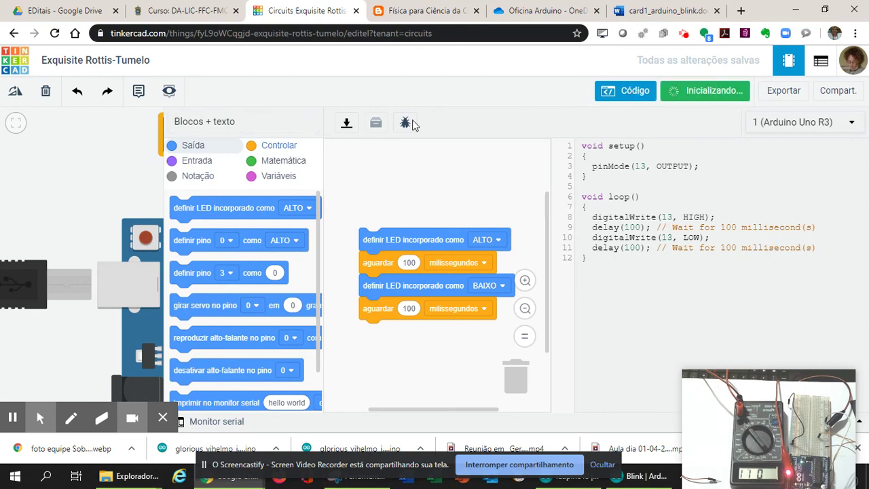
{"action": "left_click", "coordinate": [628, 95]}
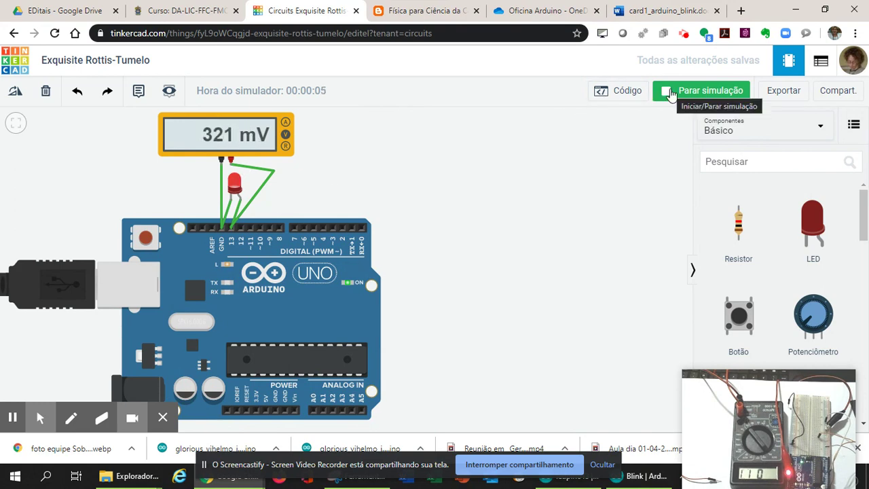
{"action": "left_click", "coordinate": [670, 93]}
Change both wait blocks from 100 to 50 ms and restart the simulation, reading 1.78 V
{"action": "left_click", "coordinate": [622, 95]}
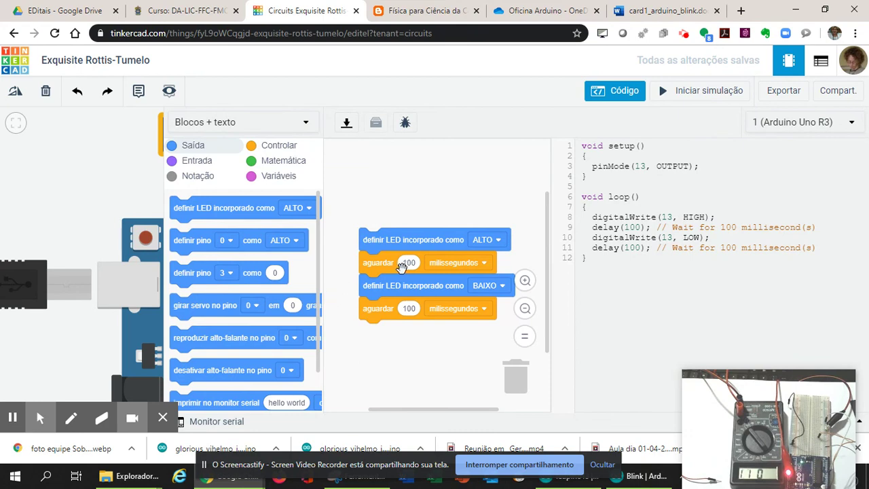
{"action": "left_click", "coordinate": [412, 262]}
{"action": "type", "text": "50"}
{"action": "left_click", "coordinate": [409, 308]}
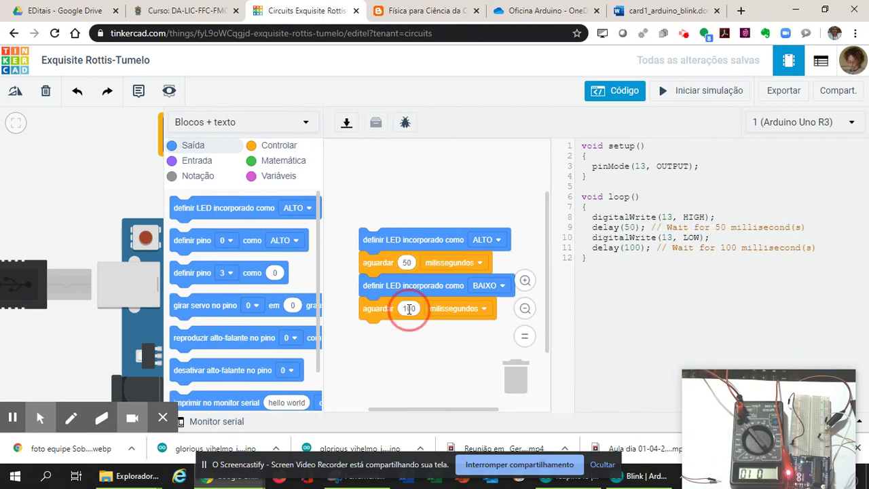
{"action": "type", "text": "50"}
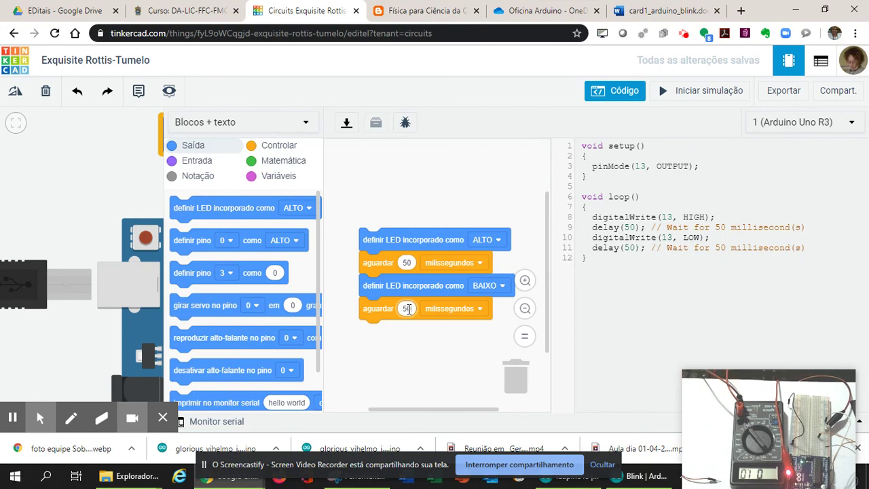
{"action": "left_click", "coordinate": [694, 91]}
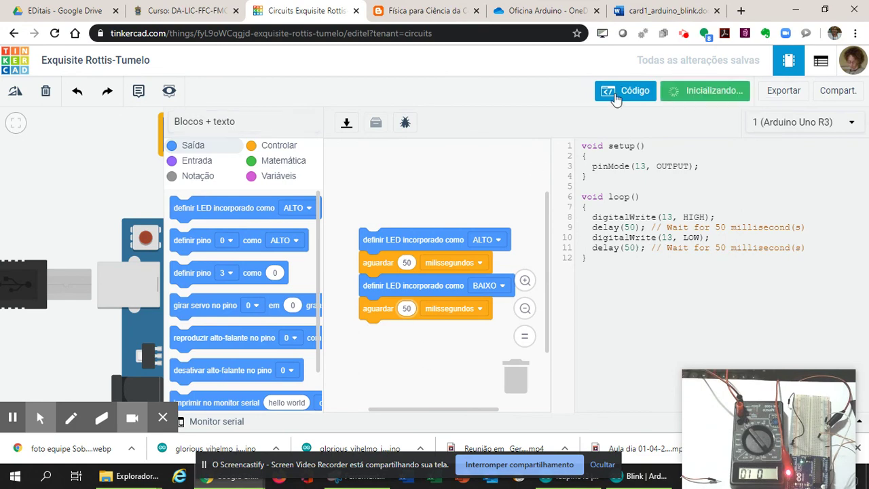
{"action": "left_click", "coordinate": [619, 93]}
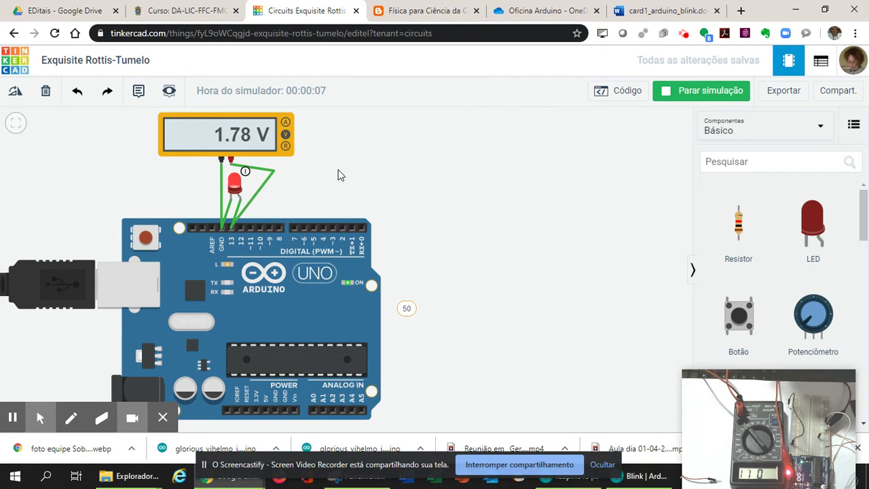
Zoom in and pan the Tinkercad canvas so the multimeter and LED fill the view
{"action": "scroll", "coordinate": [339, 175], "scroll_direction": "up", "scroll_amount": 3}
{"action": "left_click_drag", "start_coordinate": [292, 208], "coordinate": [316, 251]}
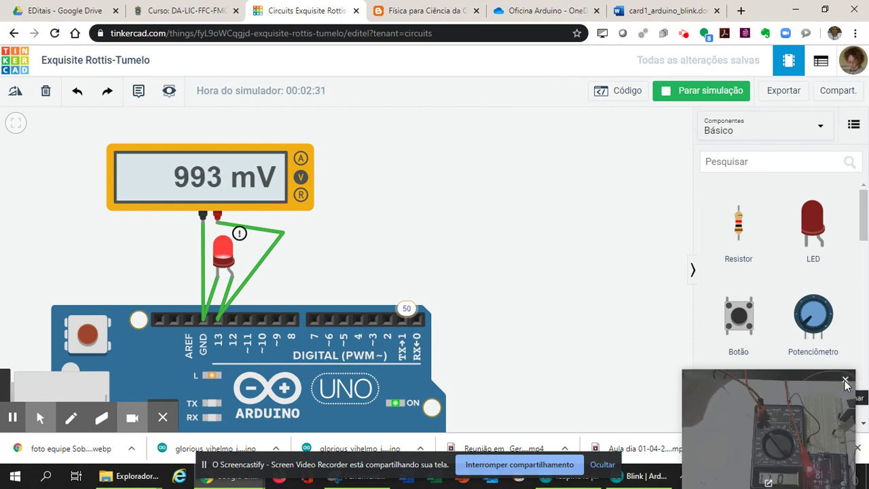
Launch the Windows Camera app from search and place its restored window beside Tinkercad
{"action": "left_click", "coordinate": [845, 380]}
{"action": "left_click", "coordinate": [47, 477]}
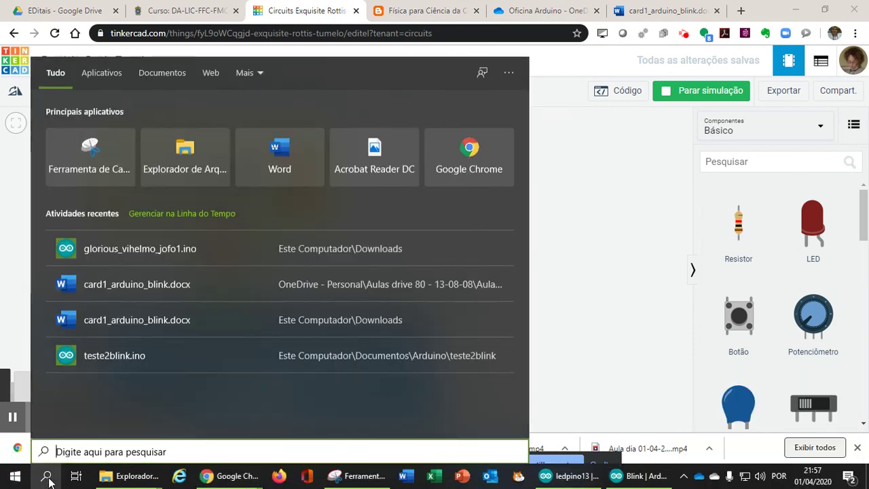
{"action": "type", "text": "e"}
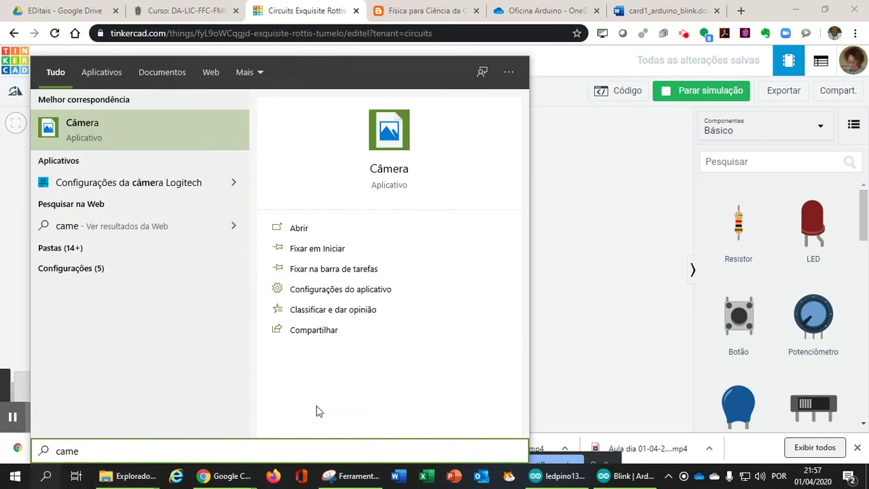
{"action": "left_click", "coordinate": [324, 225]}
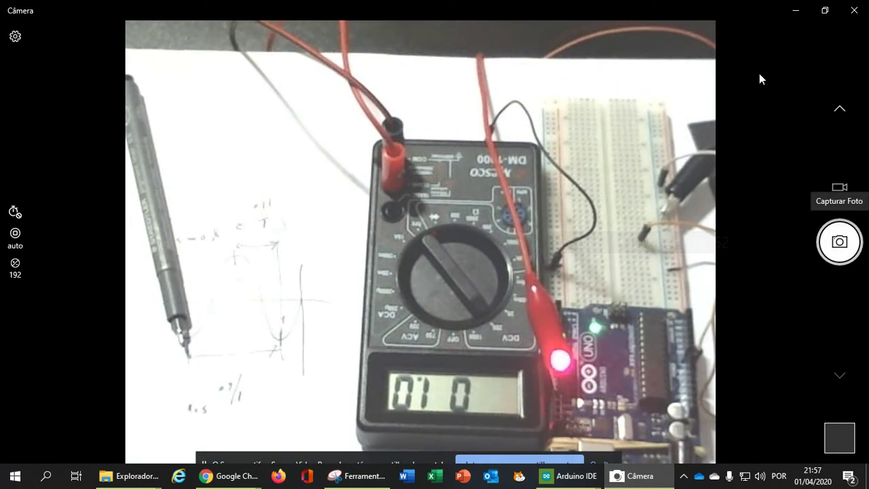
{"action": "left_click", "coordinate": [825, 10]}
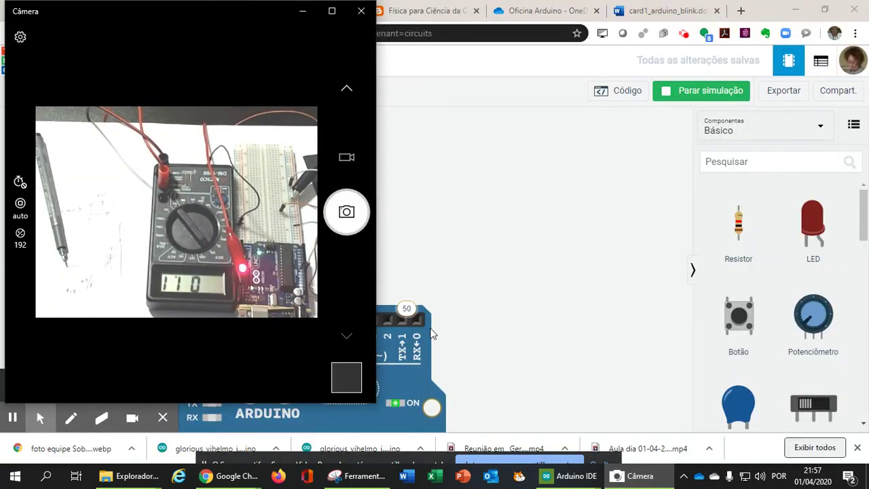
{"action": "left_click_drag", "start_coordinate": [225, 20], "coordinate": [533, 45]}
{"action": "left_click_drag", "start_coordinate": [435, 45], "coordinate": [451, 51]}
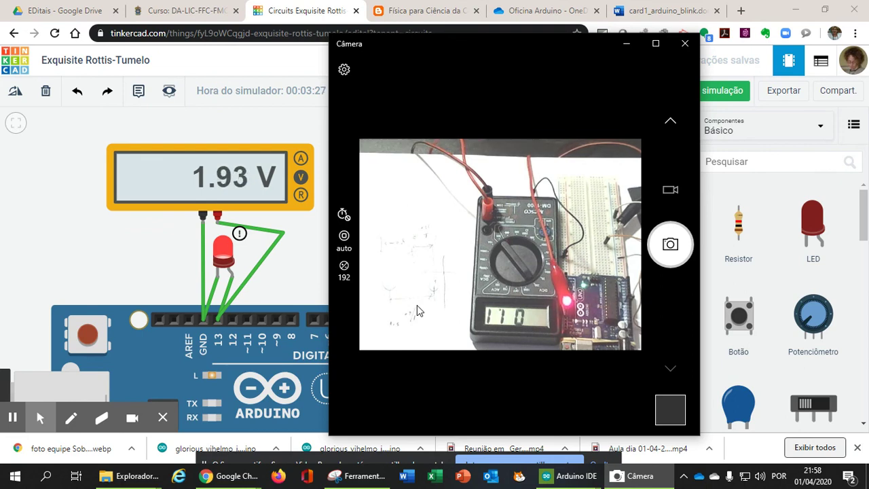
Minimize Camera and open card2_arduino_2leds.docx via the course blog's OneDrive Oficina Arduino folder
{"action": "left_click", "coordinate": [627, 45]}
{"action": "left_click", "coordinate": [662, 13]}
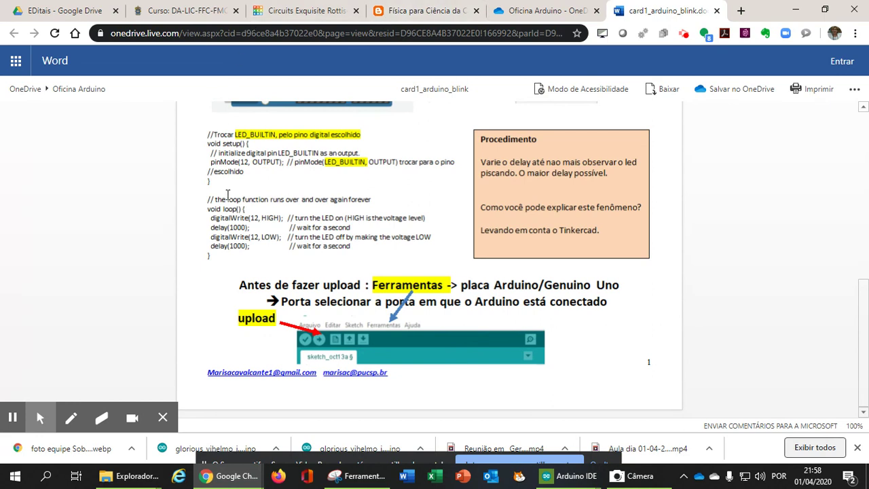
{"action": "mouse_move", "coordinate": [229, 476]}
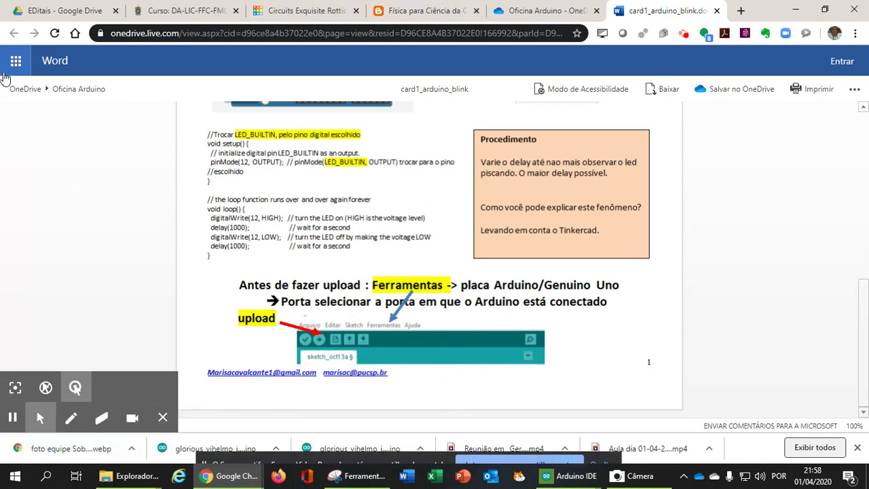
{"action": "left_click", "coordinate": [415, 12]}
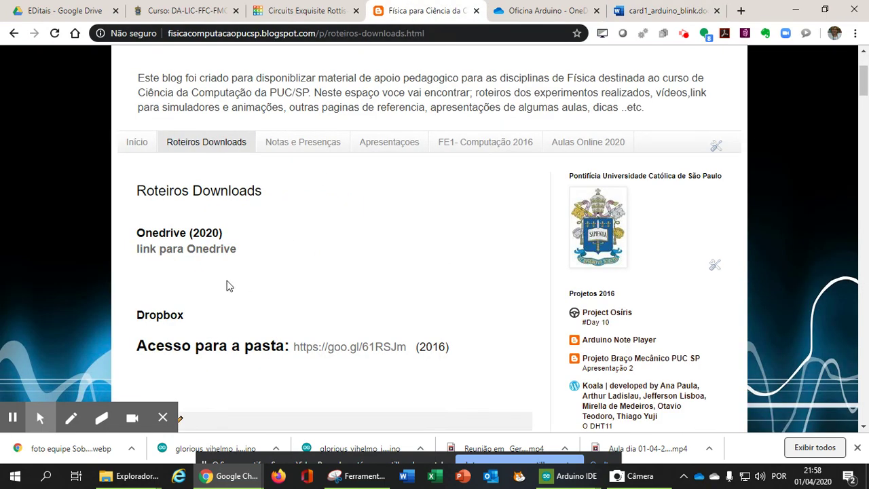
{"action": "left_click", "coordinate": [209, 257]}
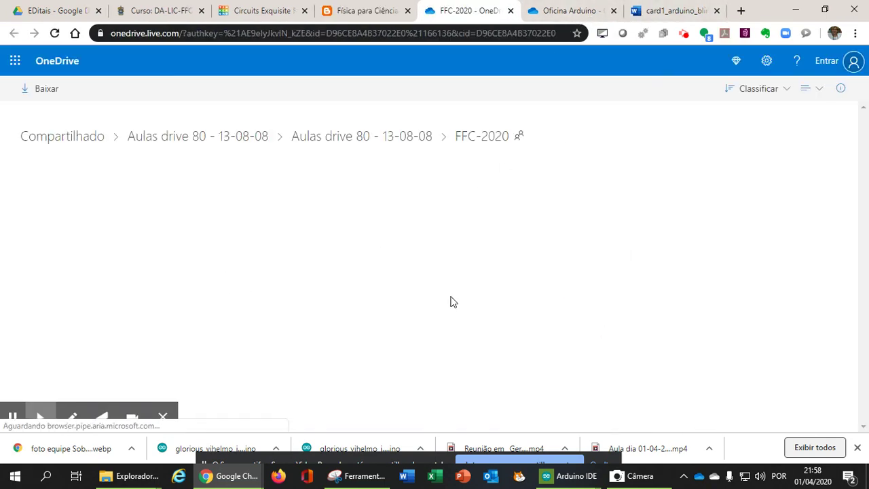
{"action": "double_click", "coordinate": [156, 343]}
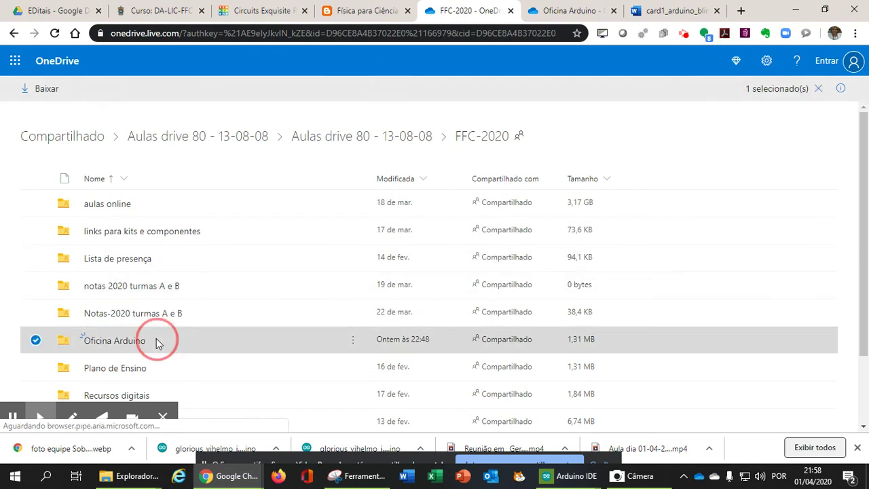
{"action": "left_click", "coordinate": [132, 265]}
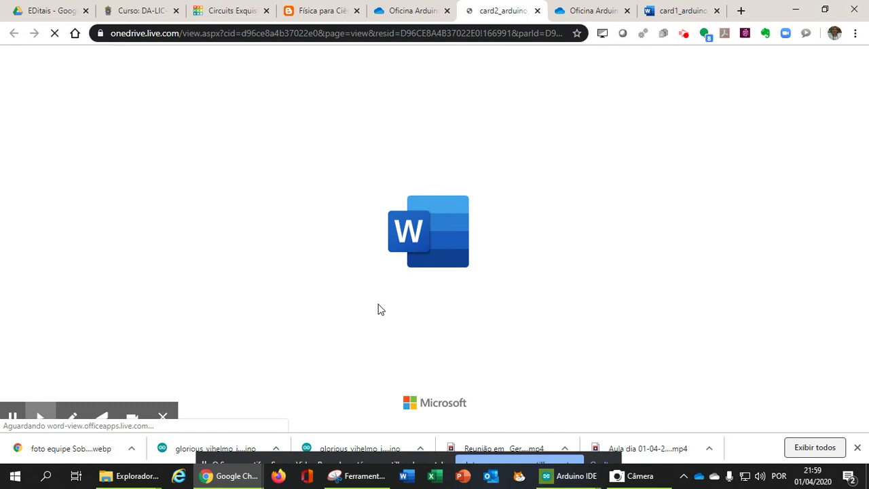
{"action": "scroll", "coordinate": [343, 322], "scroll_direction": "down", "scroll_amount": 2}
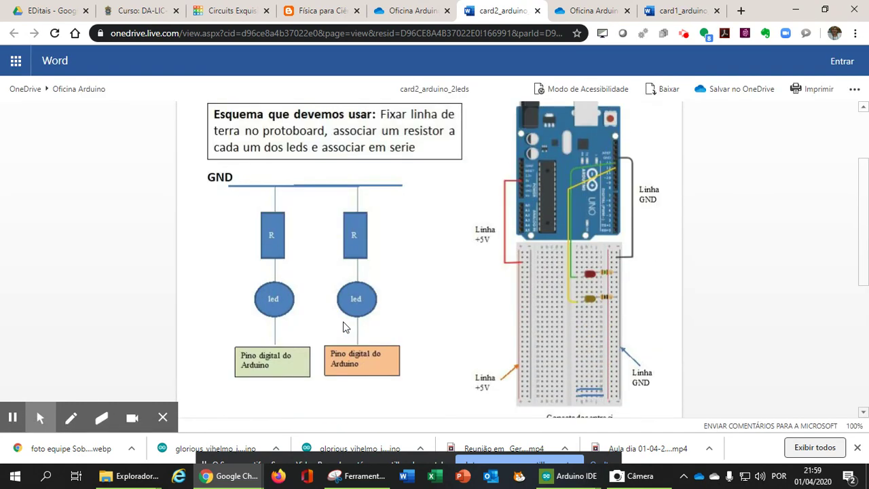